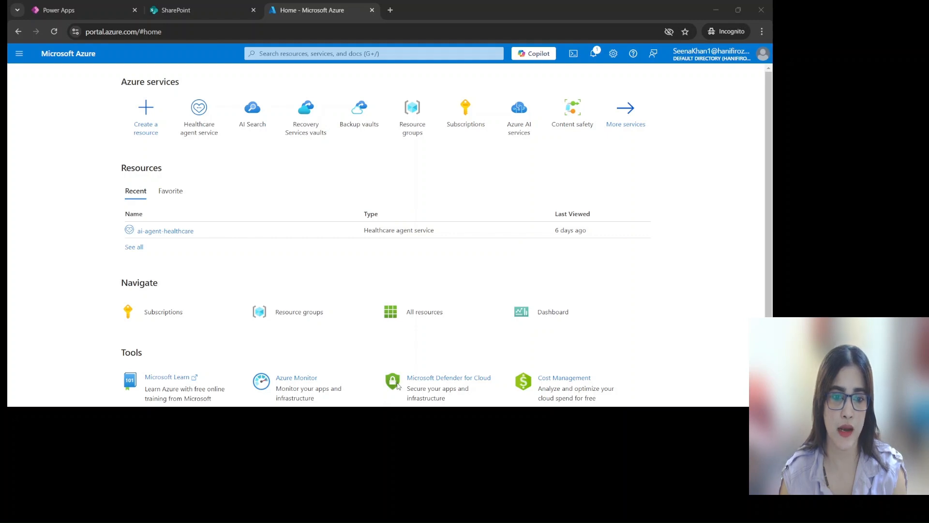
Switch to Power Apps, select ContosoCostEstimator_1_0_0_1.zip as the solution file to import, and renew the sign-in
left_click(84, 11)
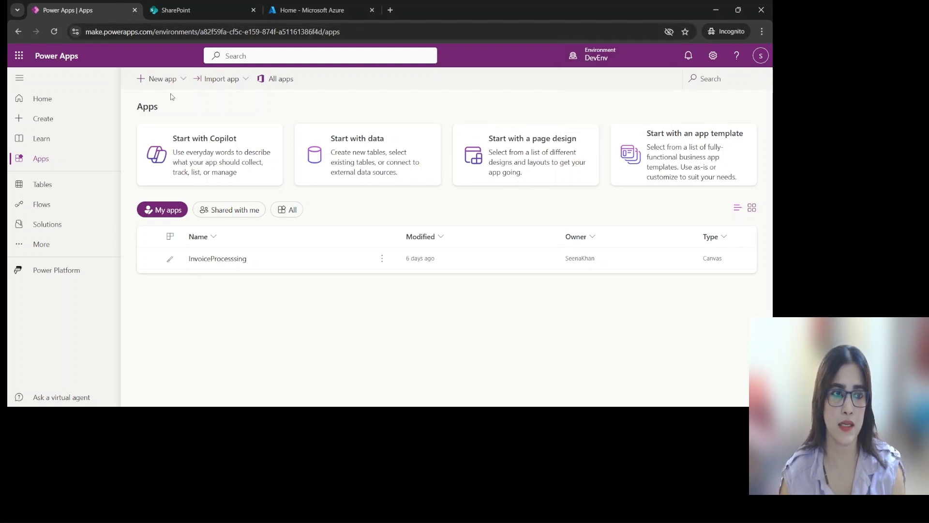
left_click(48, 223)
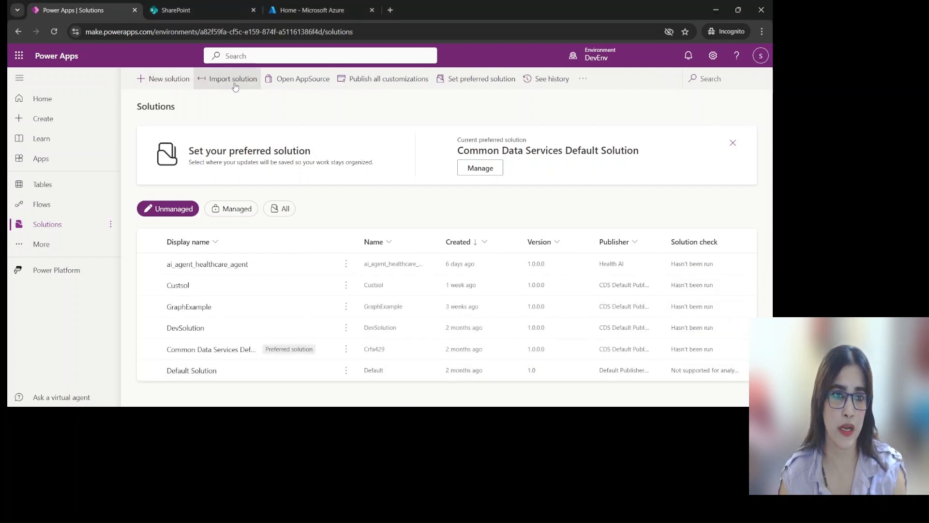
left_click(235, 79)
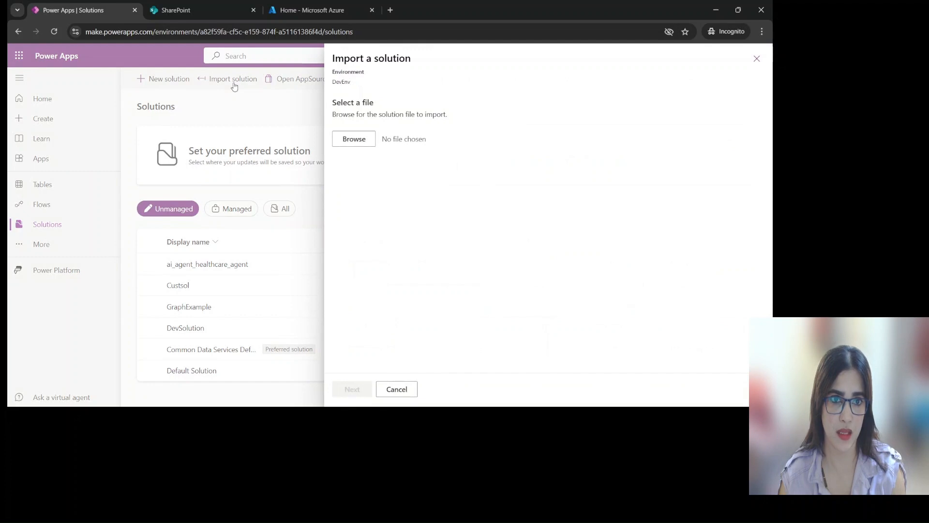
left_click(356, 141)
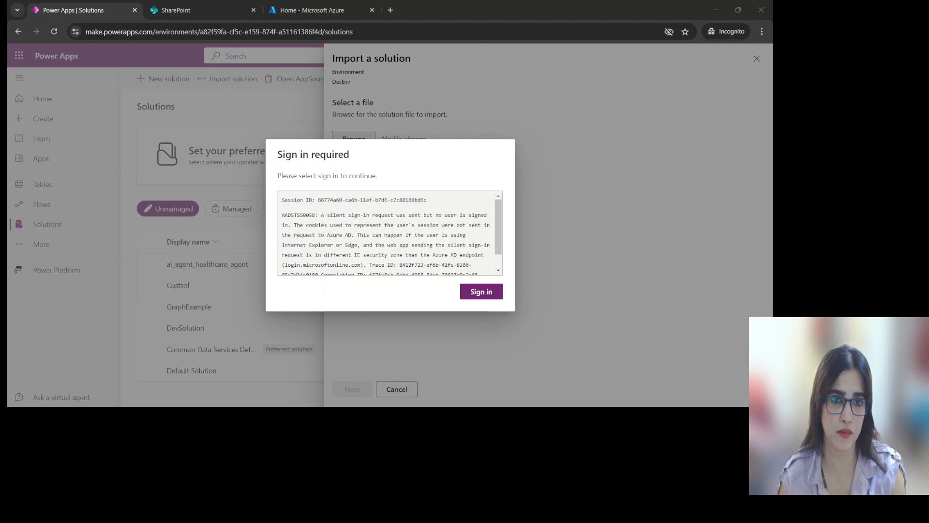
left_click(569, 272)
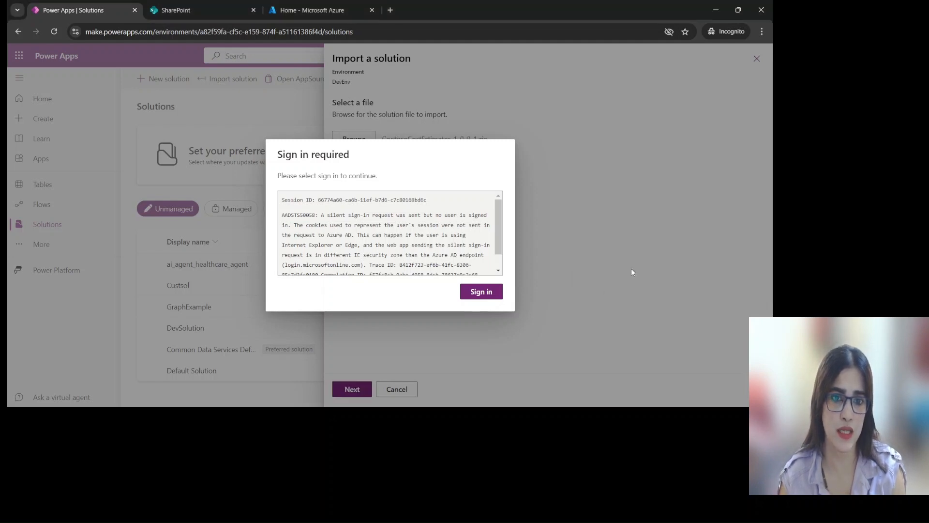
left_click(485, 290)
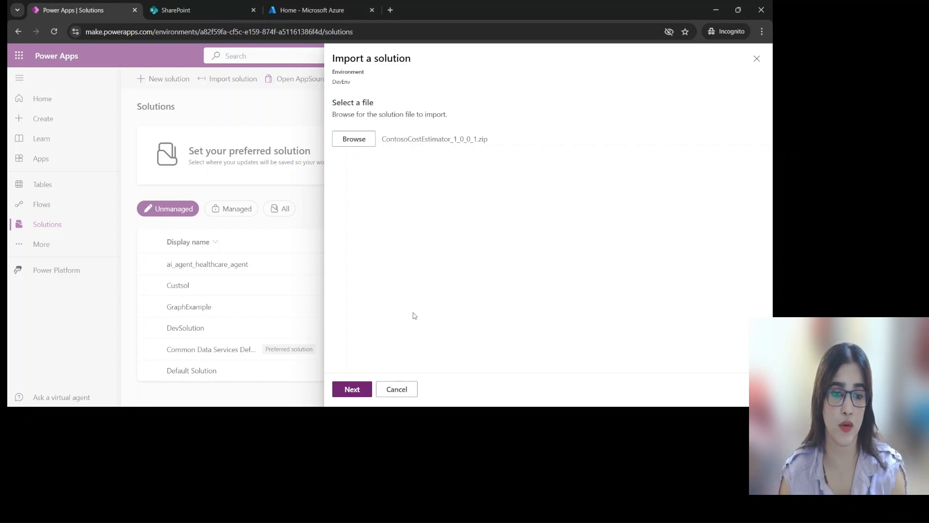
Review the advanced import settings and import the ContosoCostEstimator solution with its plugin steps and flows enabled
left_click(364, 390)
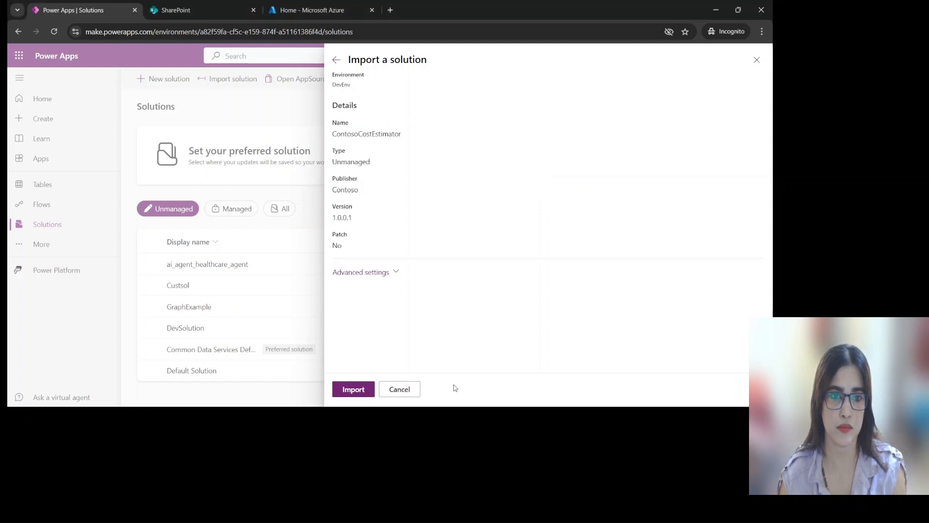
left_click(395, 274)
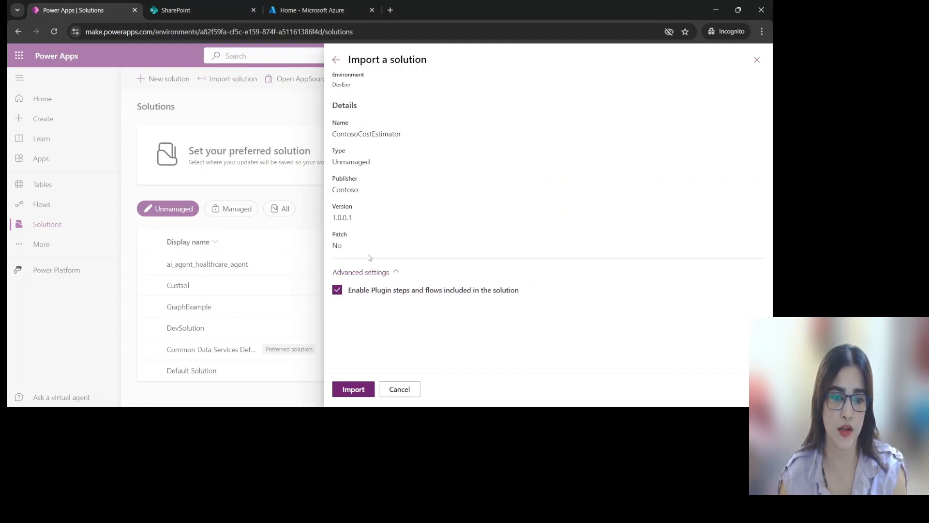
left_click(359, 391)
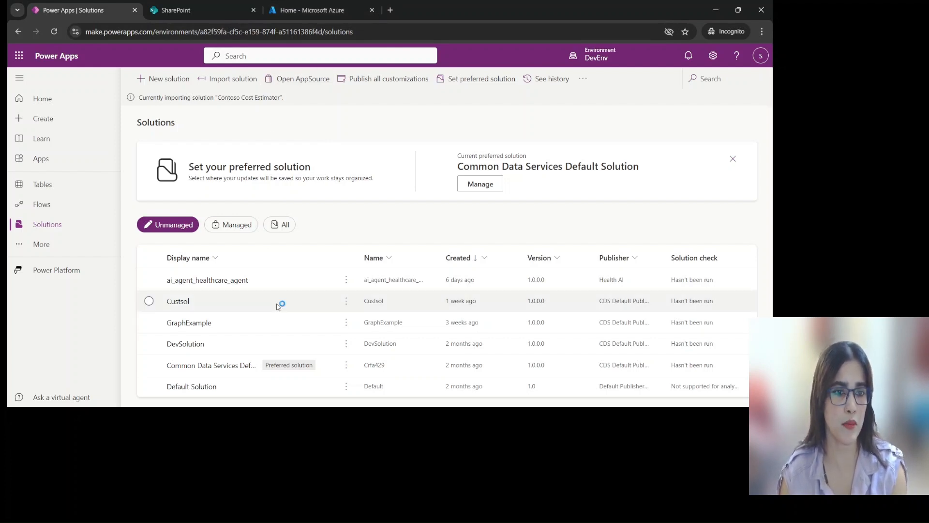
Switch to the Azure portal, find the Application Insights service and start creating a new Application Insights resource
left_click(303, 10)
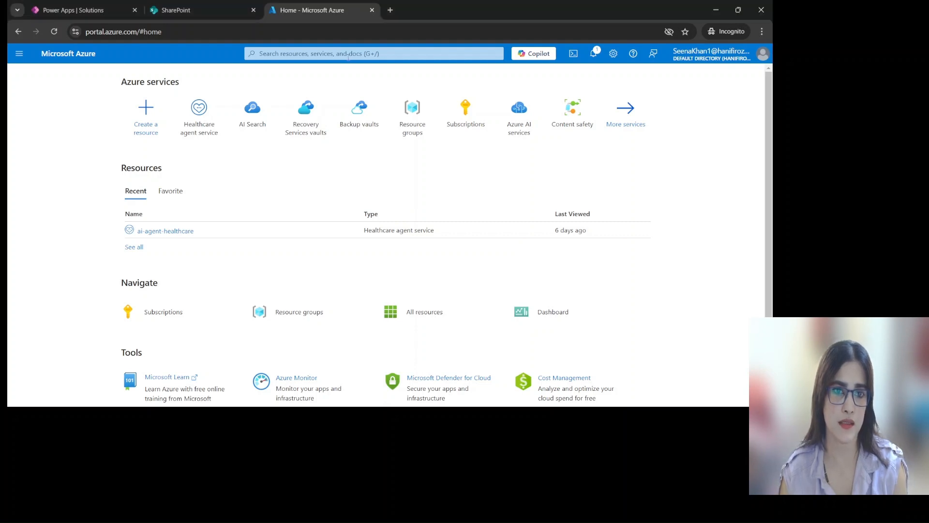
left_click(370, 54)
type("applica")
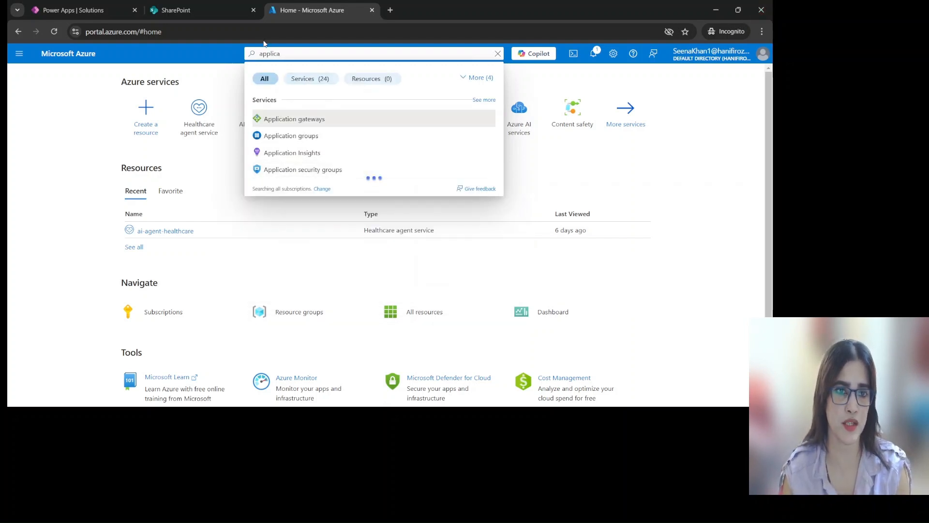
left_click(293, 154)
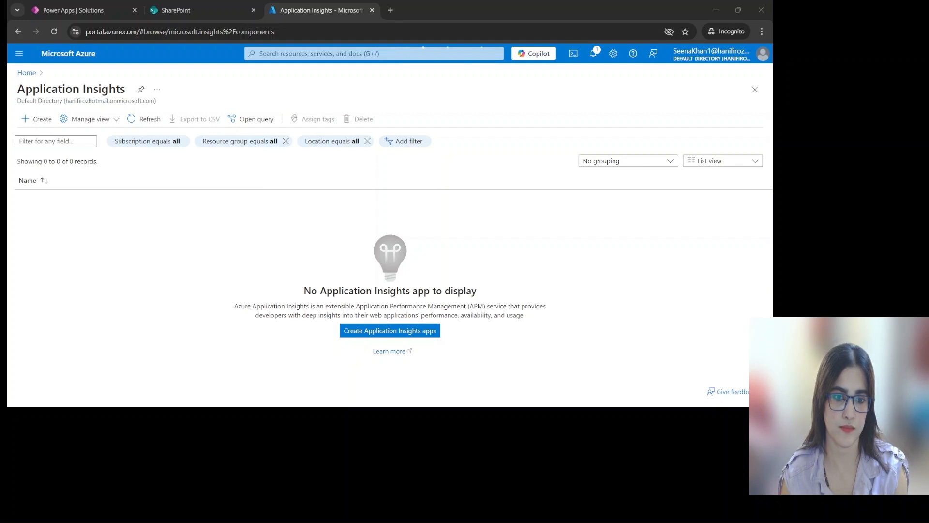
left_click(390, 330)
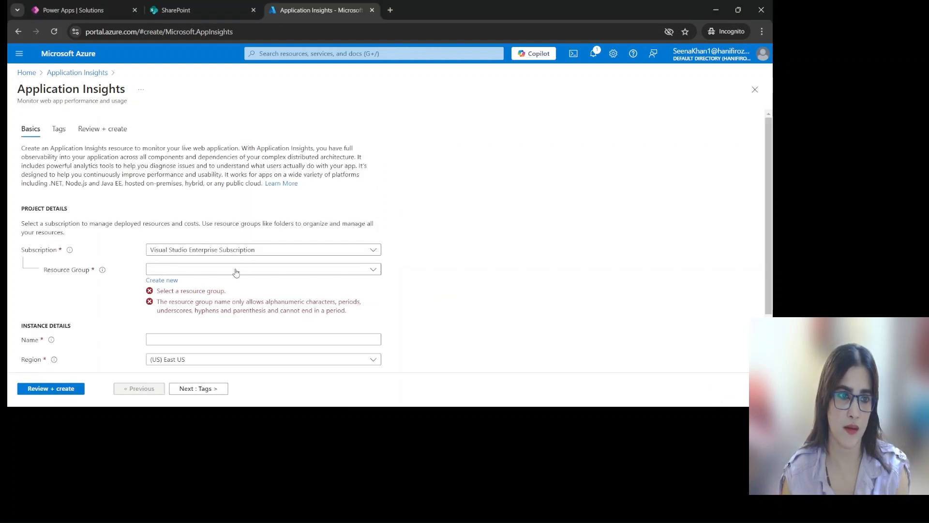
Create a new resource group named hr-insights for the Application Insights resource
left_click(161, 280)
type("h")
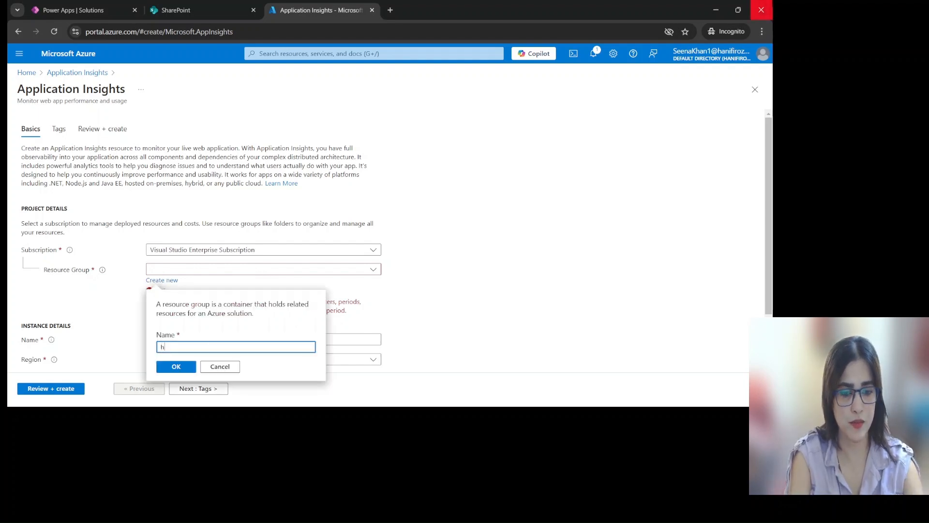
type("r-insights")
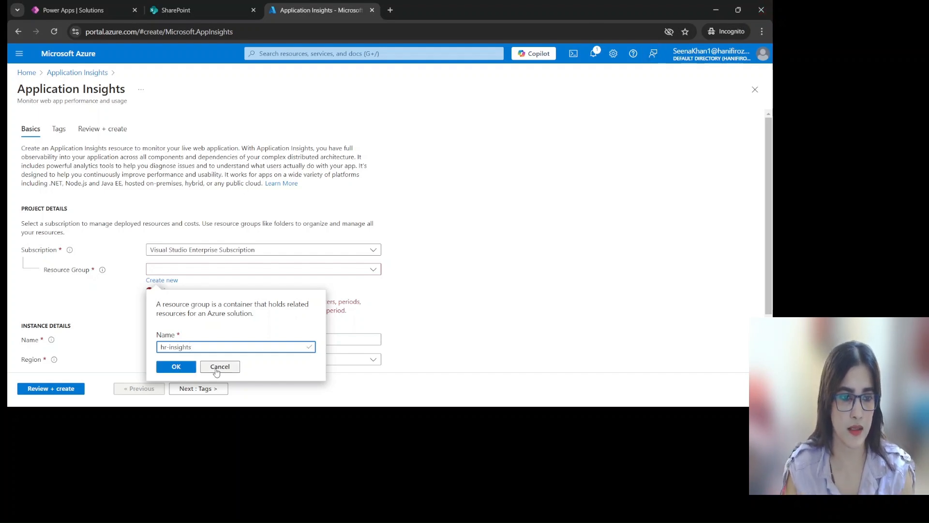
left_click(189, 370)
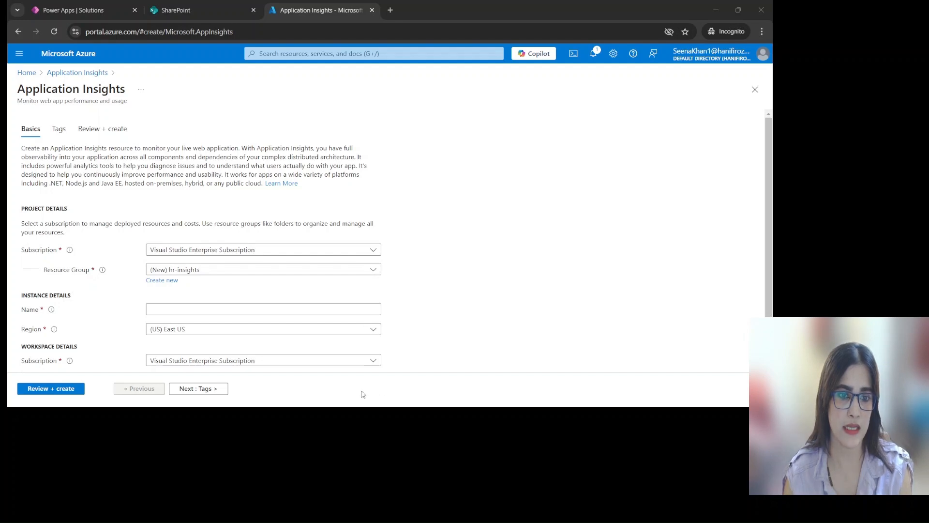
left_click(403, 389)
Name the Application Insights instance insights_lab and keep the new default Log Analytics workspace
left_click(285, 308)
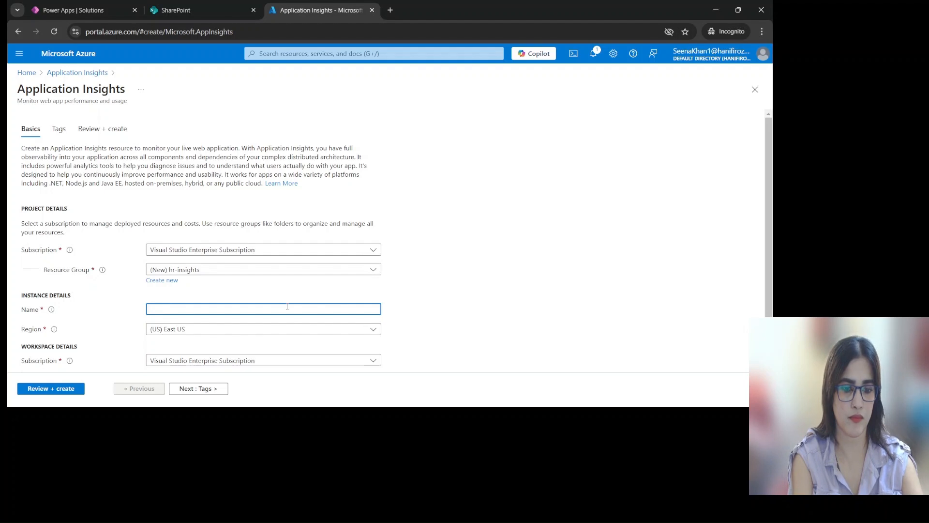
type("insights_lab")
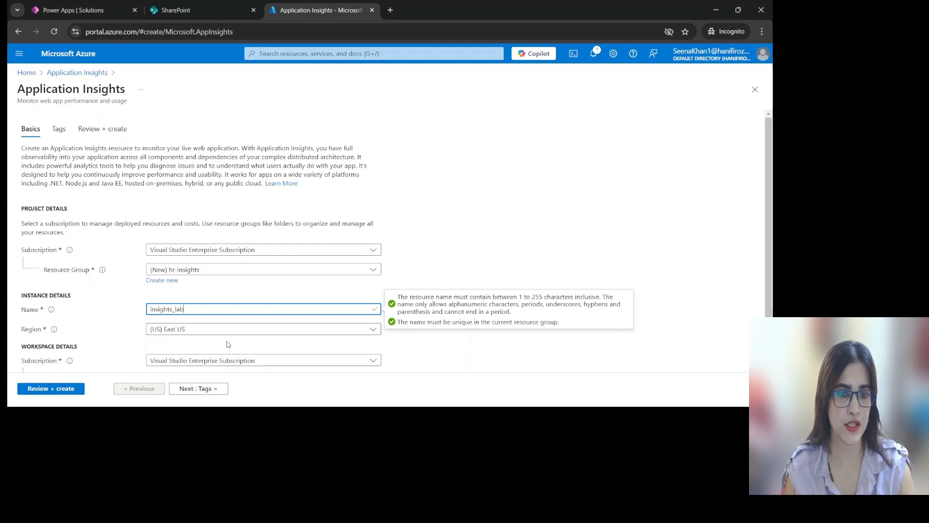
scroll(265, 353, "down", 1)
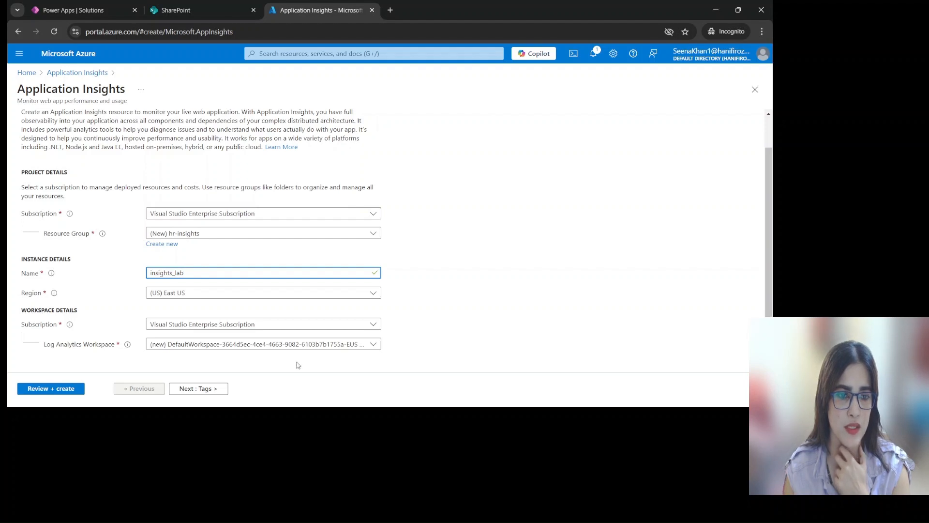
left_click(300, 417)
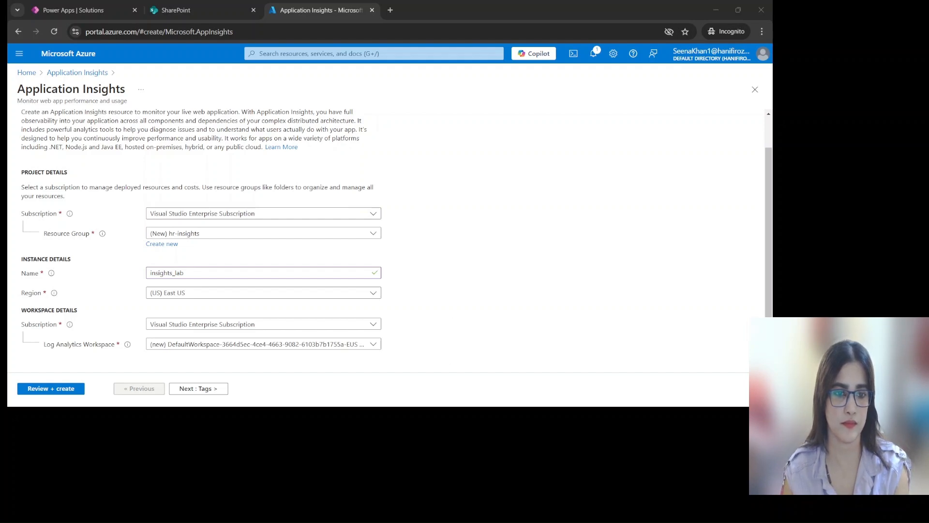
left_click(420, 377)
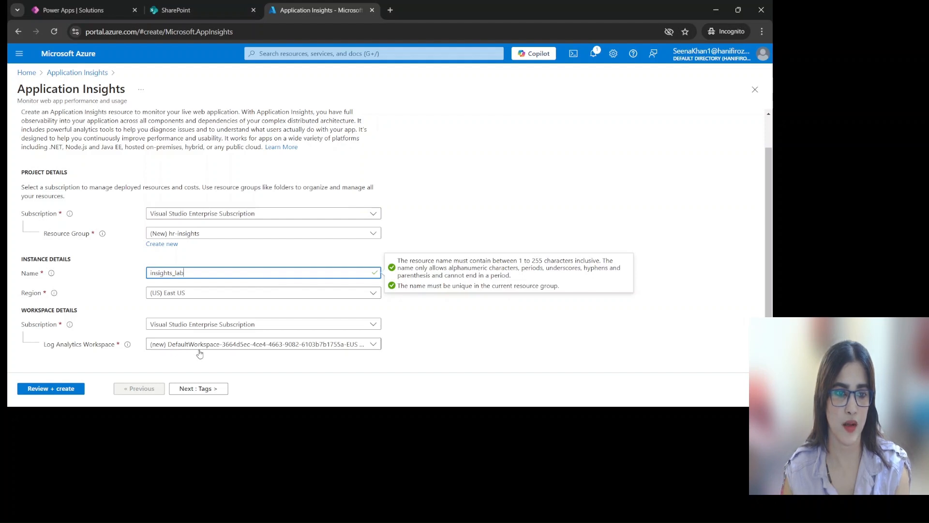
left_click(373, 348)
left_click(360, 377)
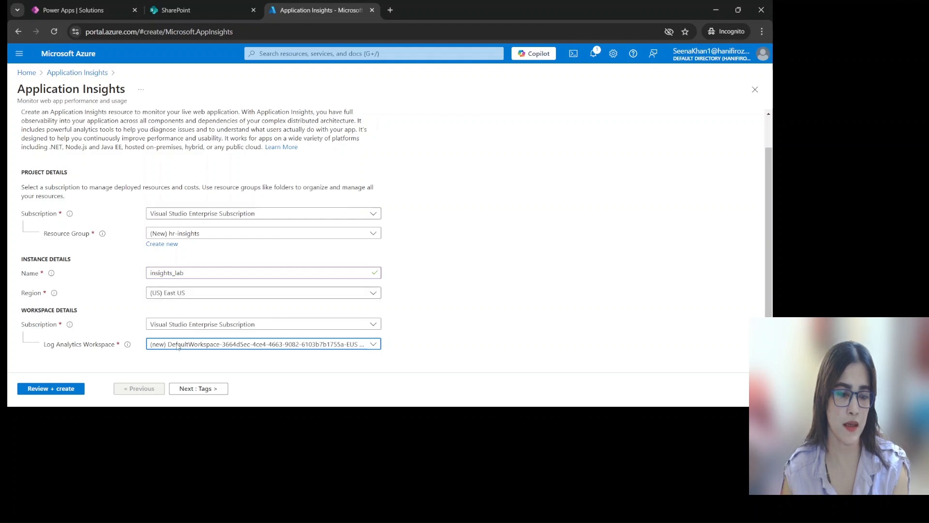
Review and create the insights_lab resource, checking the solution import in Power Apps while it deploys
left_click(42, 389)
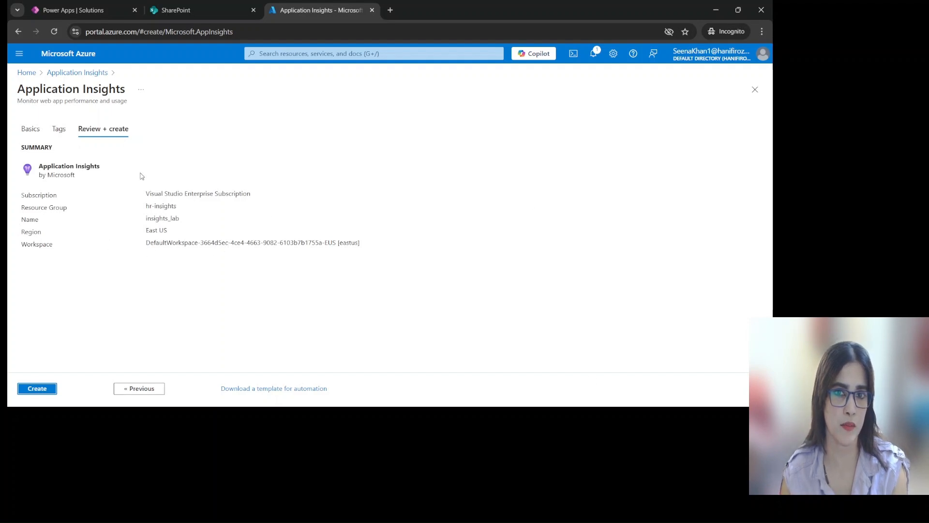
left_click(44, 393)
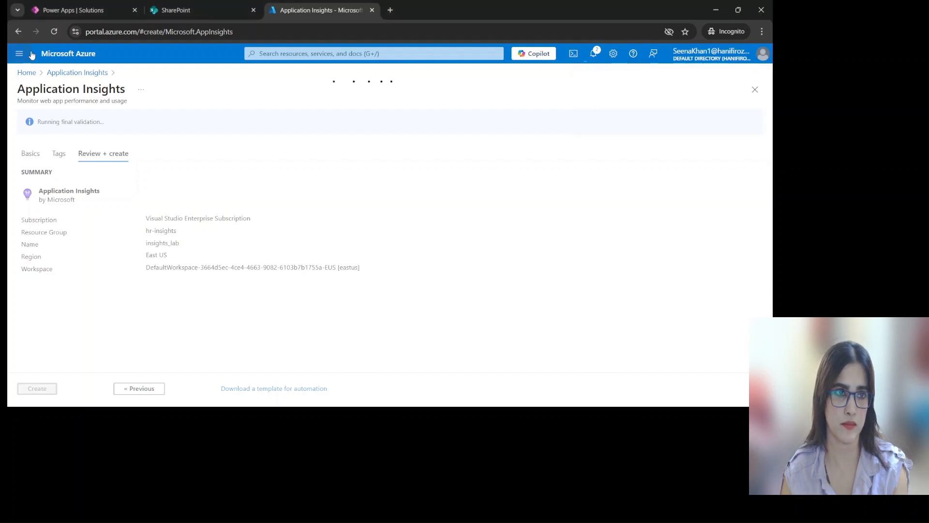
left_click(84, 10)
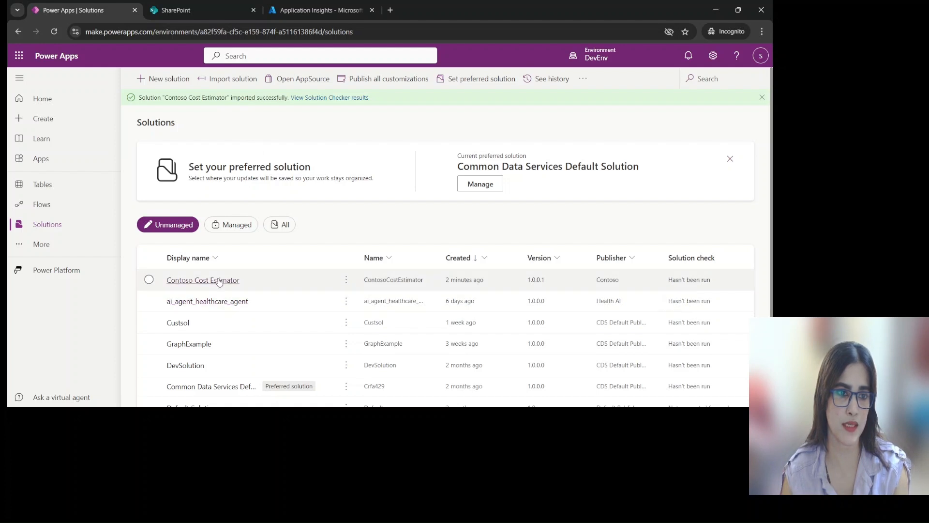
left_click(318, 10)
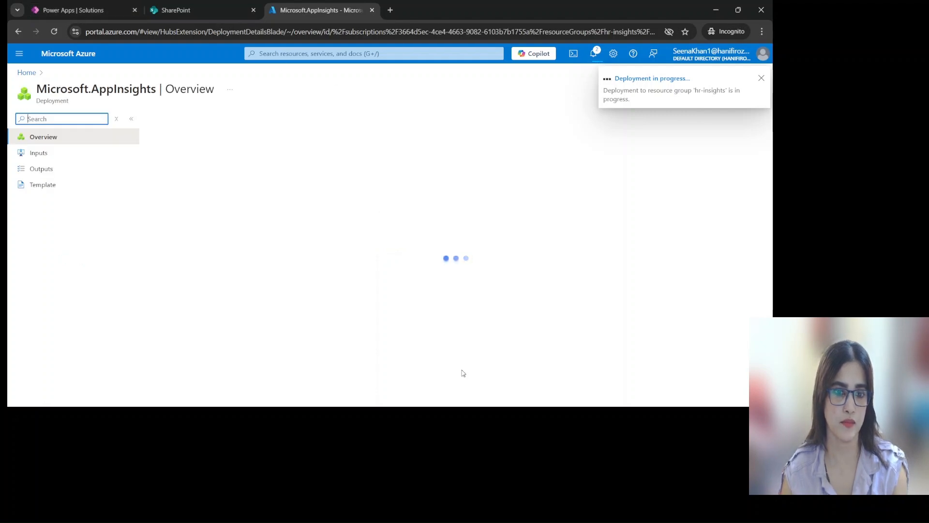
left_click(328, 417)
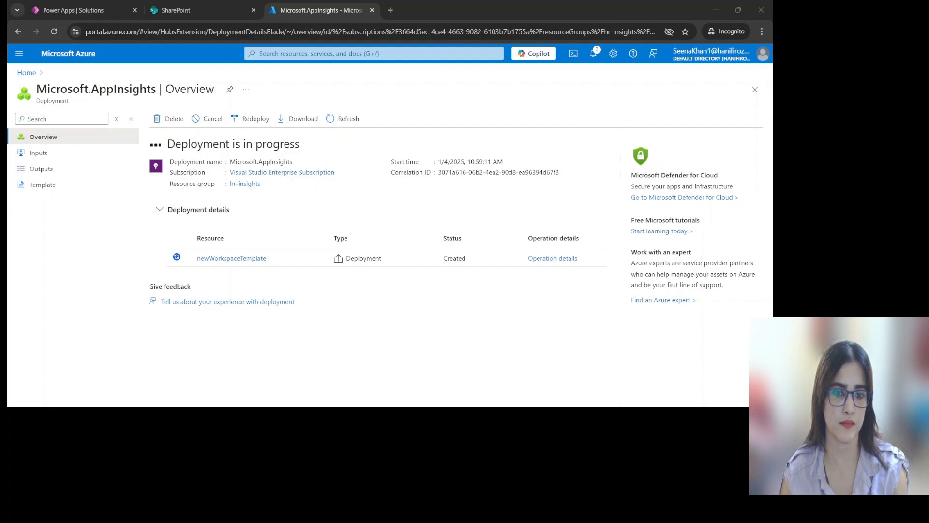
left_click(434, 389)
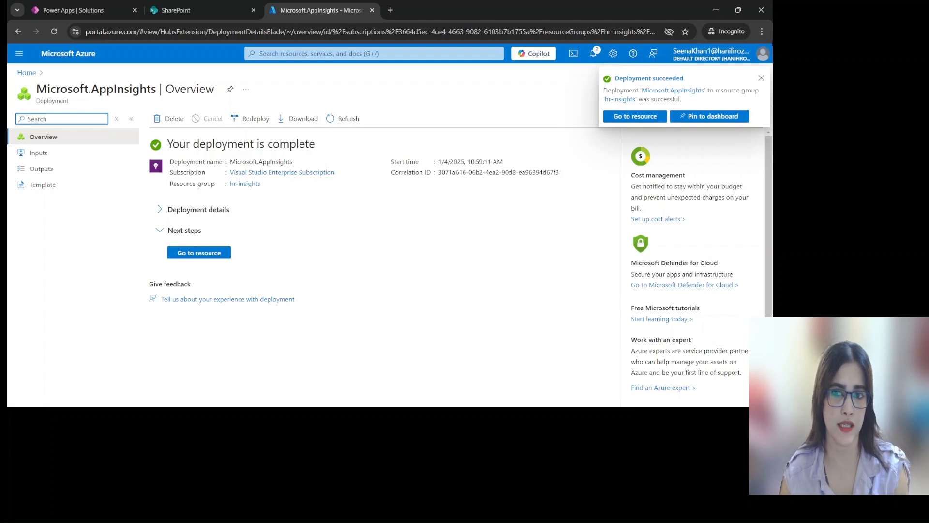
Dismiss the deployment notification, open the insights_lab resource and copy its instrumentation key
left_click(763, 80)
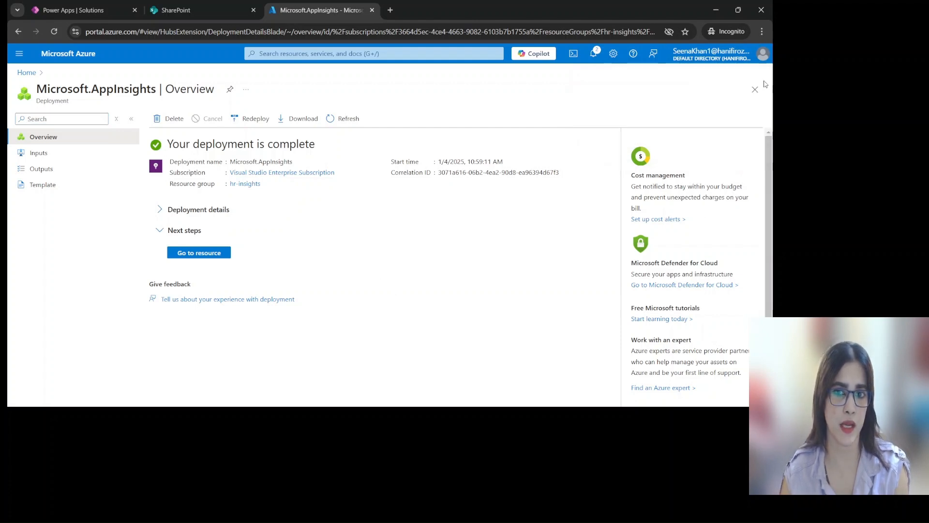
left_click(216, 251)
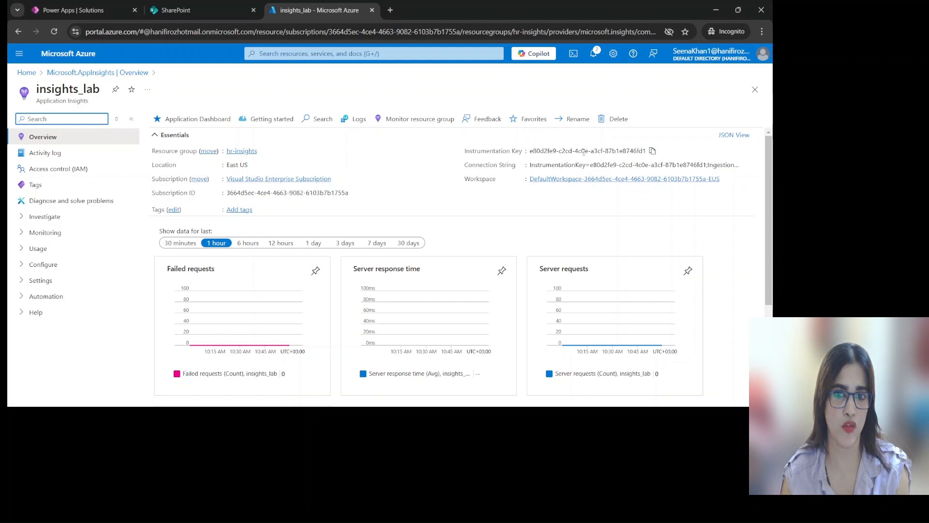
left_click(653, 150)
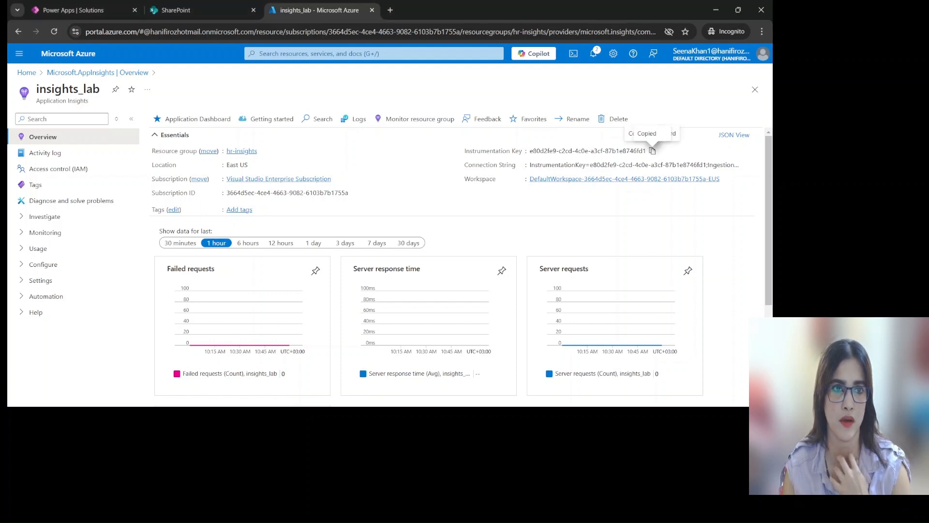
Switch to Power Apps and open the Cost Estimator app from the Contoso Cost Estimator solution for editing
left_click(74, 13)
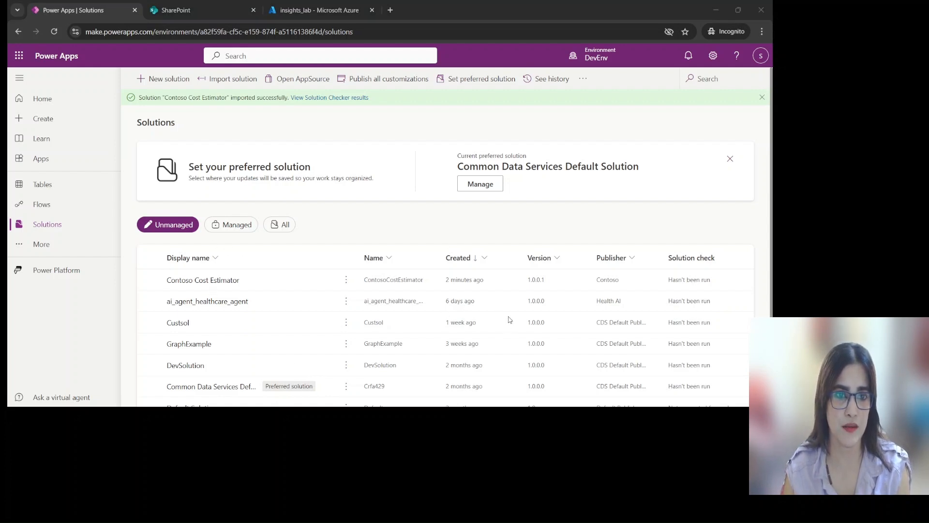
left_click(231, 282)
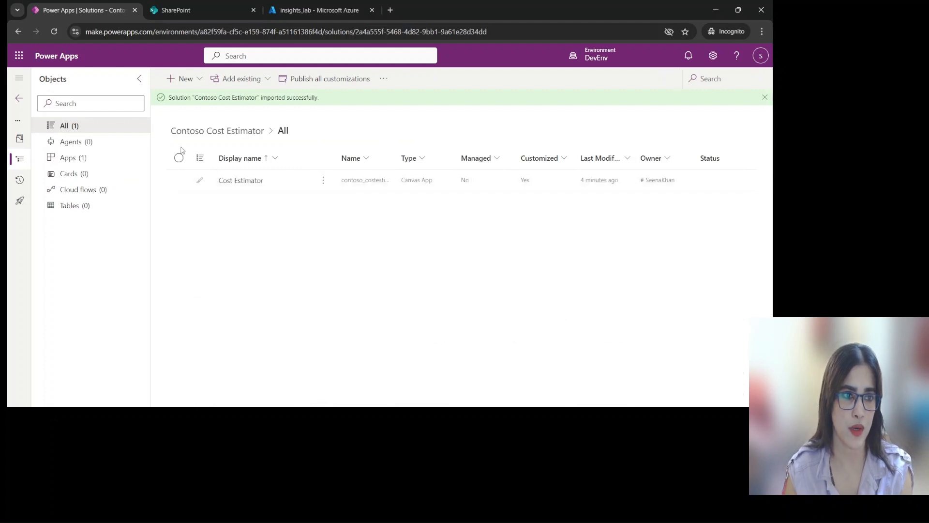
left_click(71, 159)
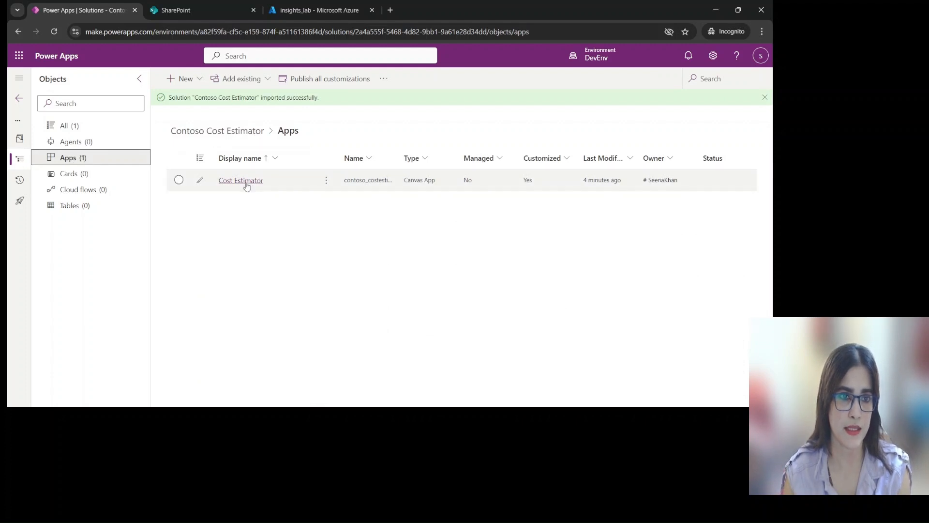
left_click(249, 181)
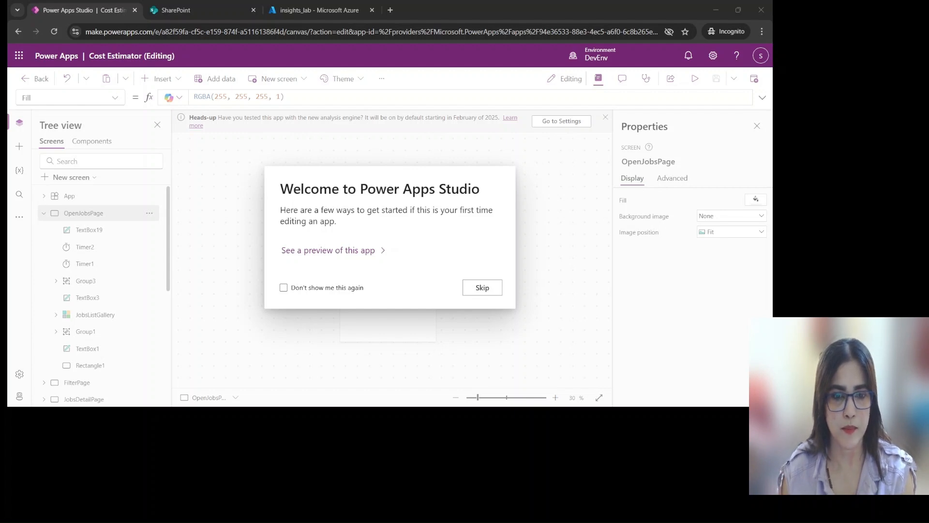
Skip the welcome message, select the App object and paste the copied key into its Instrumentation key property
left_click(494, 290)
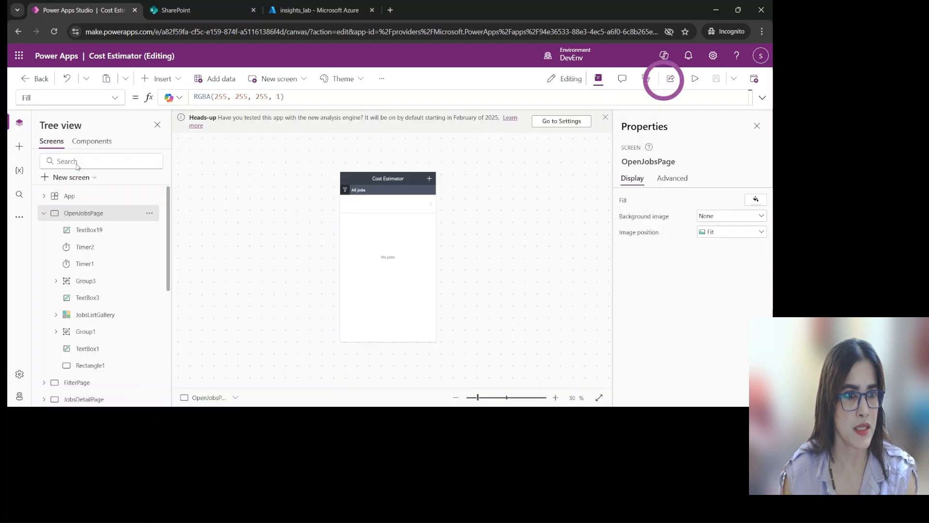
left_click(69, 198)
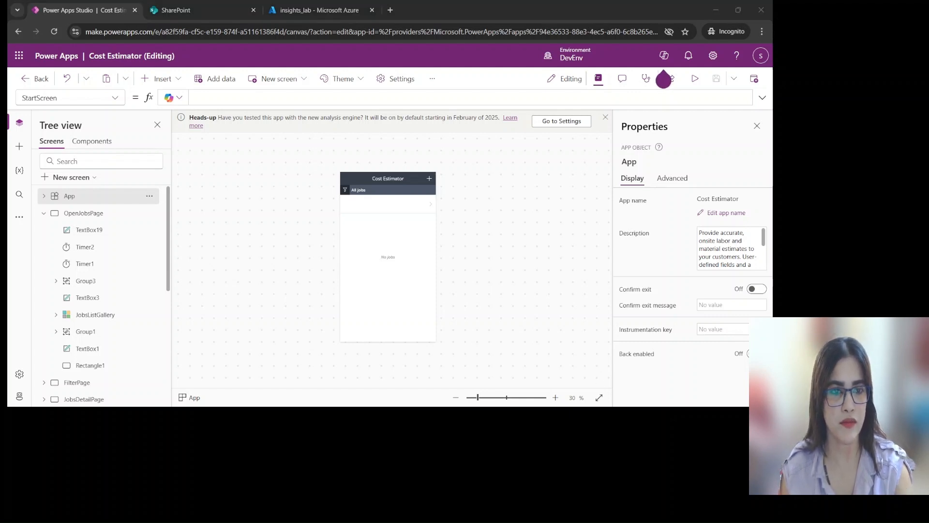
left_click(675, 11)
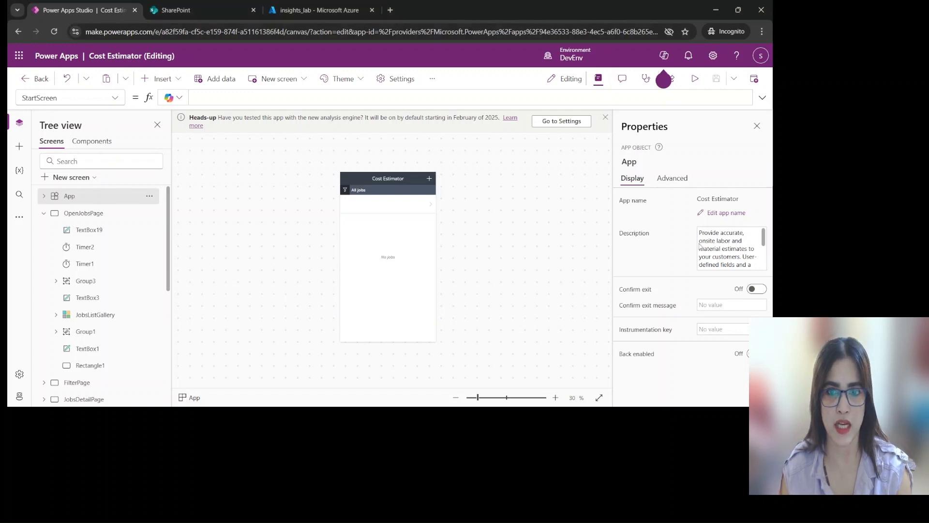
left_click(719, 329)
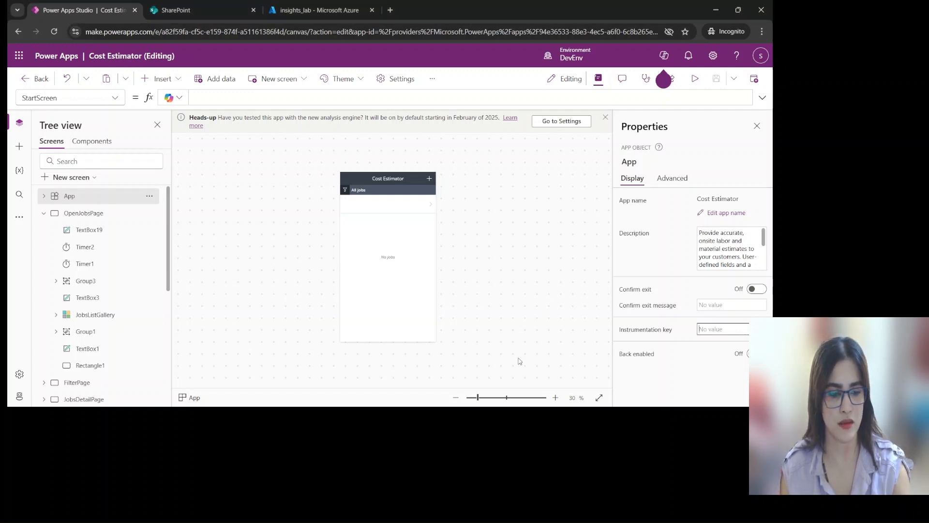
key("ctrl+v")
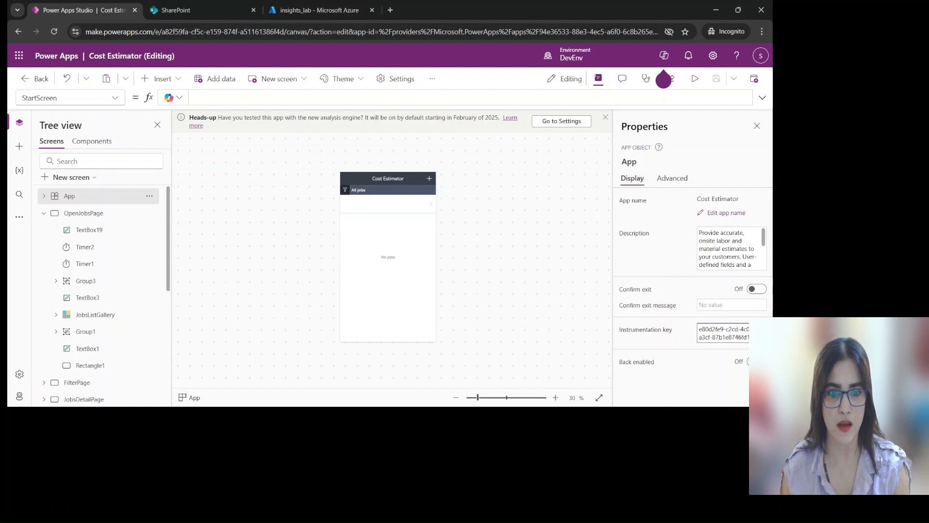
left_click(322, 417)
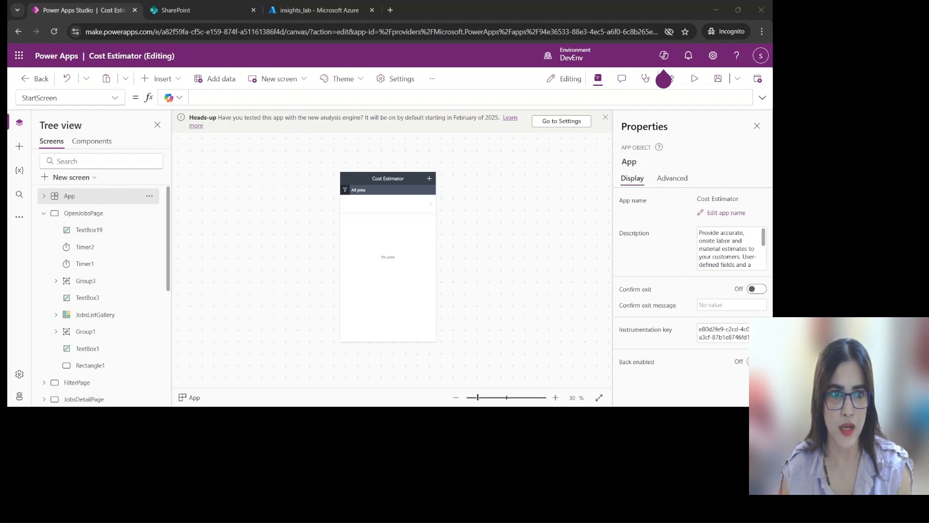
left_click(722, 23)
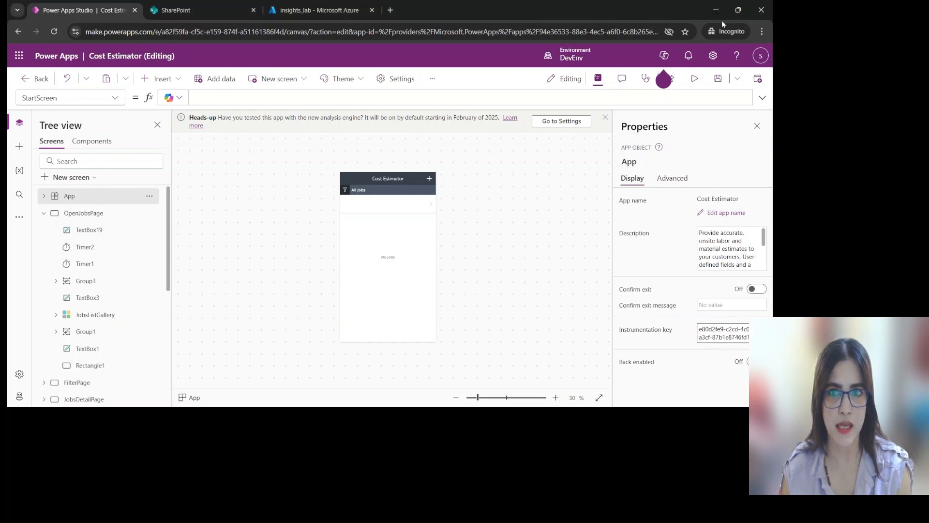
Save the Cost Estimator app and publish this version, dismissing the Copilot notice
left_click(720, 79)
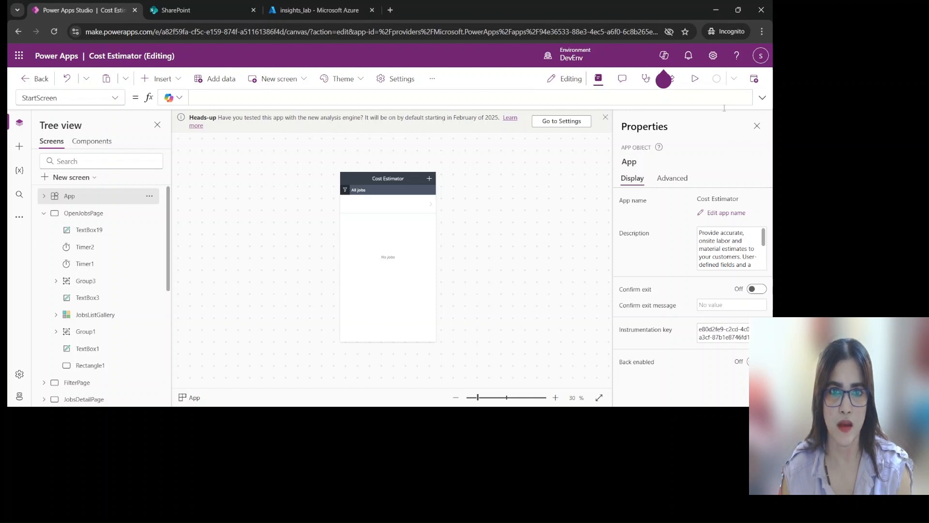
left_click(755, 80)
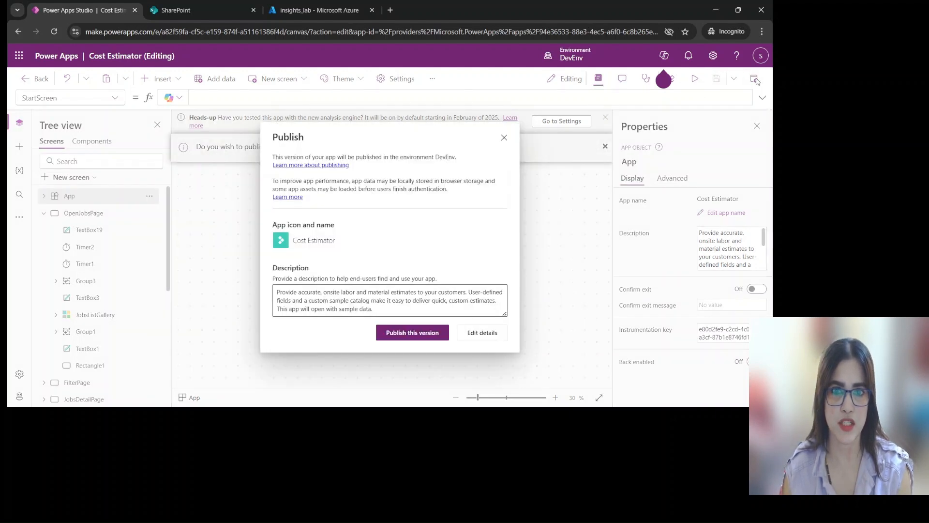
left_click(428, 335)
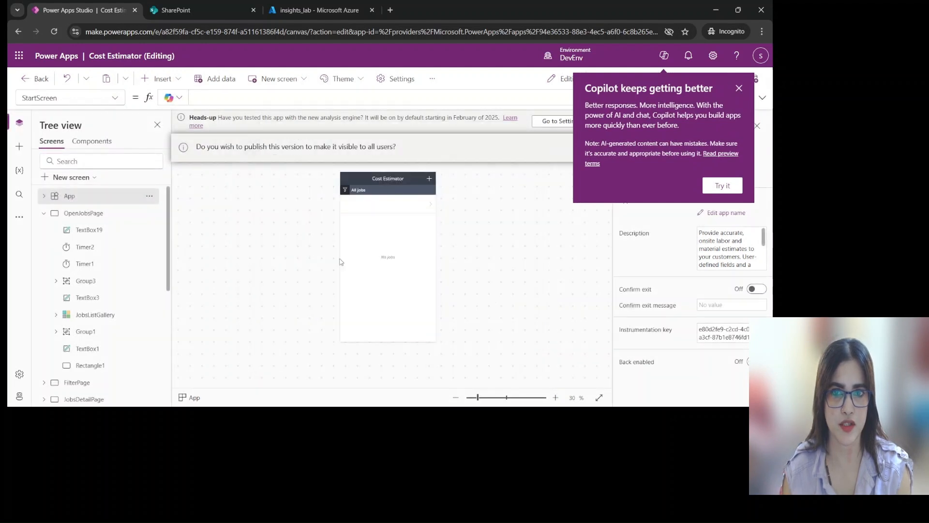
left_click(740, 88)
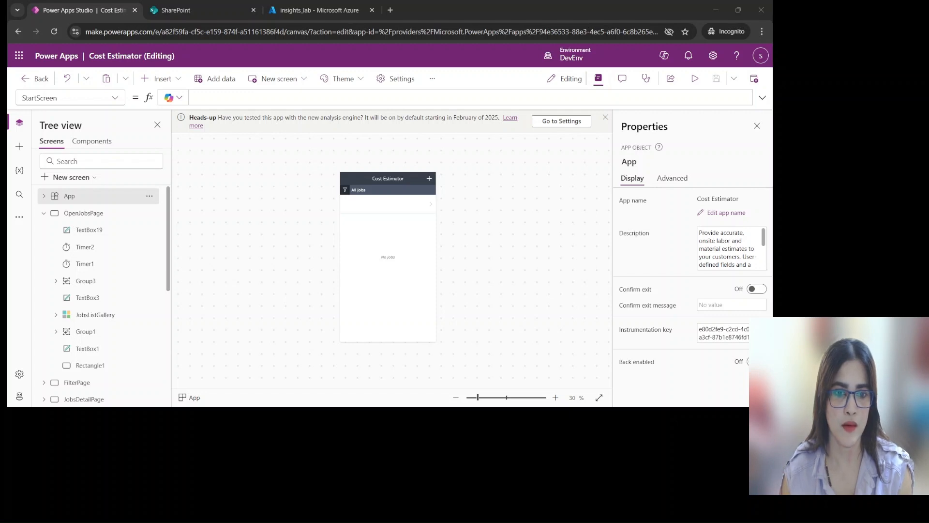
left_click(464, 361)
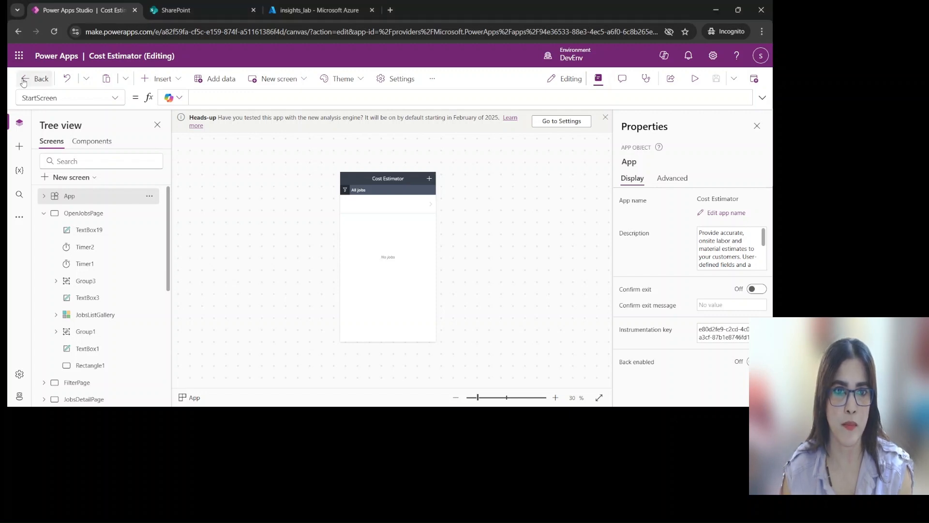
Publish the current version once more and leave the app editor
left_click(754, 78)
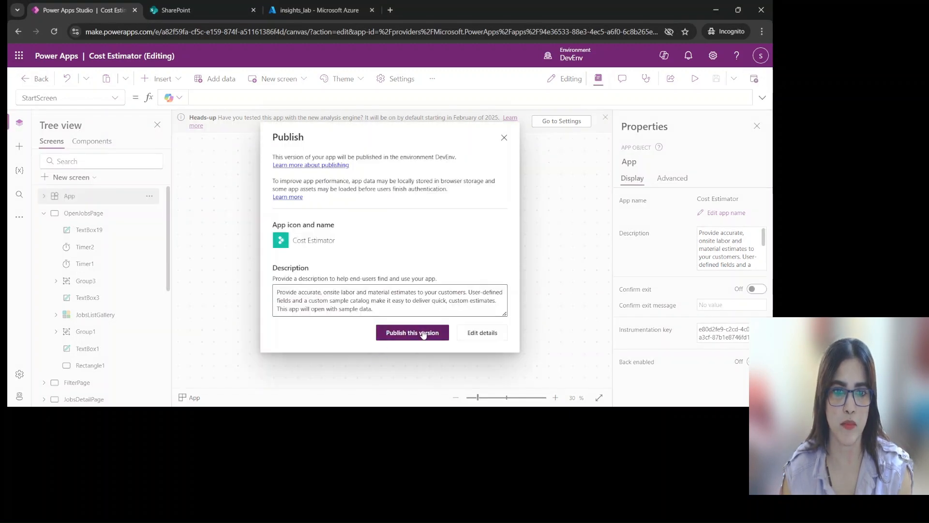
left_click(436, 330)
left_click(32, 78)
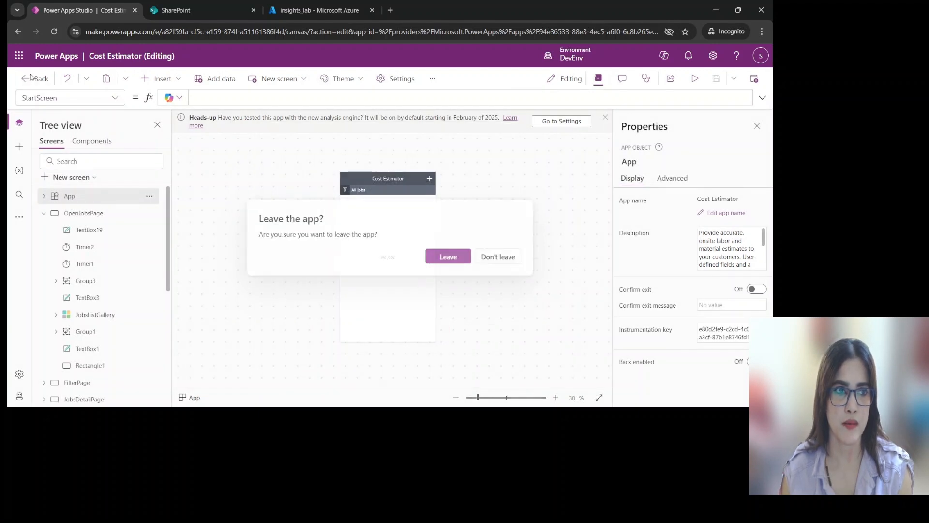
left_click(464, 260)
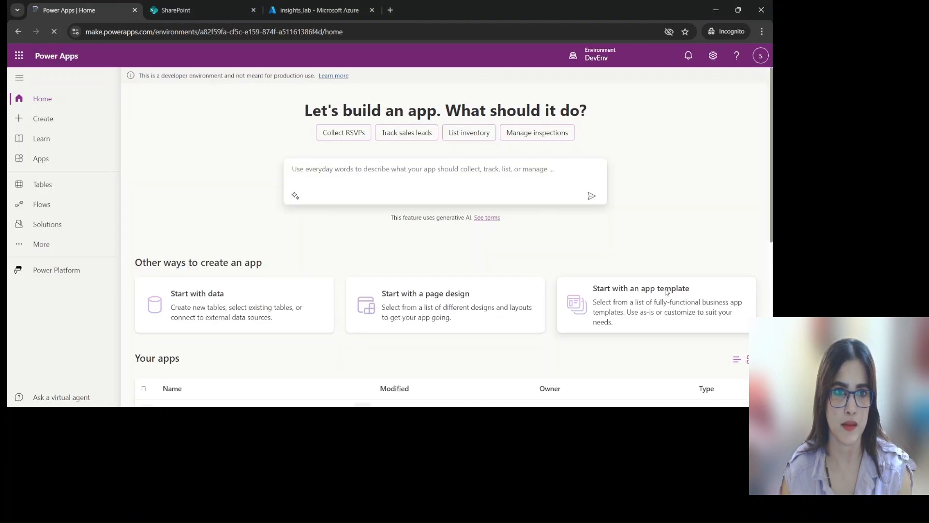
Play the Cost Estimator app from the Contoso Cost Estimator solution and allow its app permissions
left_click(40, 163)
left_click(44, 225)
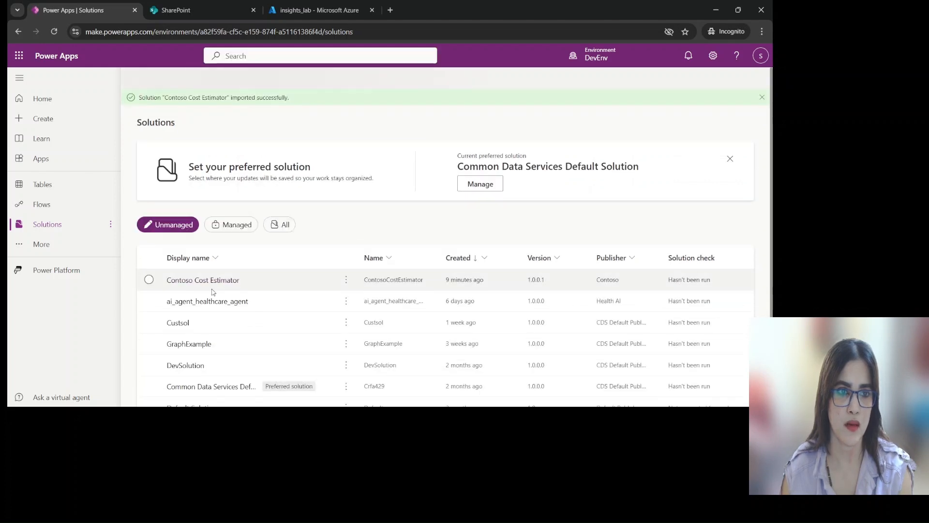
left_click(221, 282)
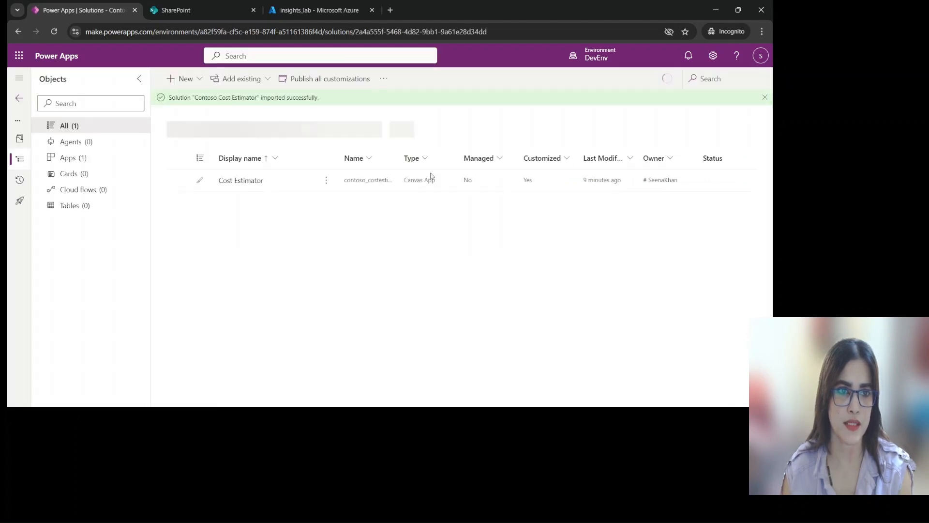
left_click(127, 158)
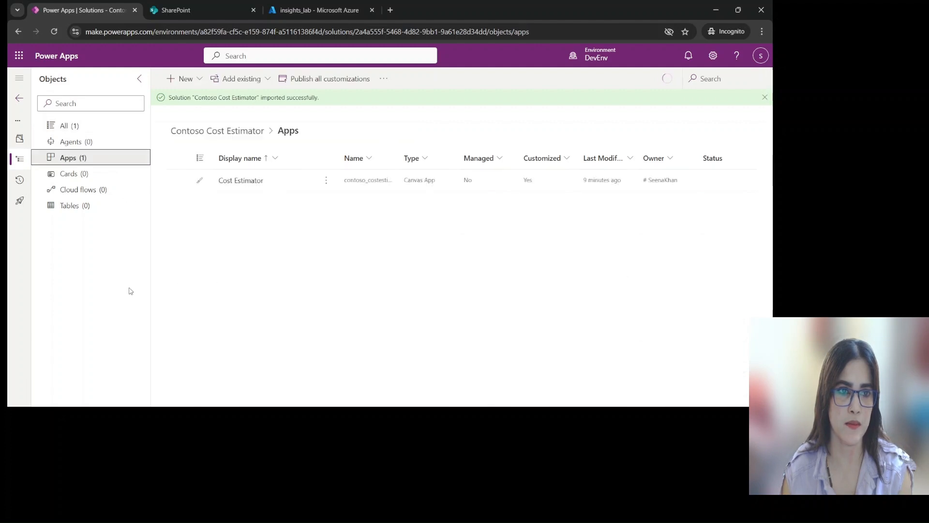
left_click(300, 186)
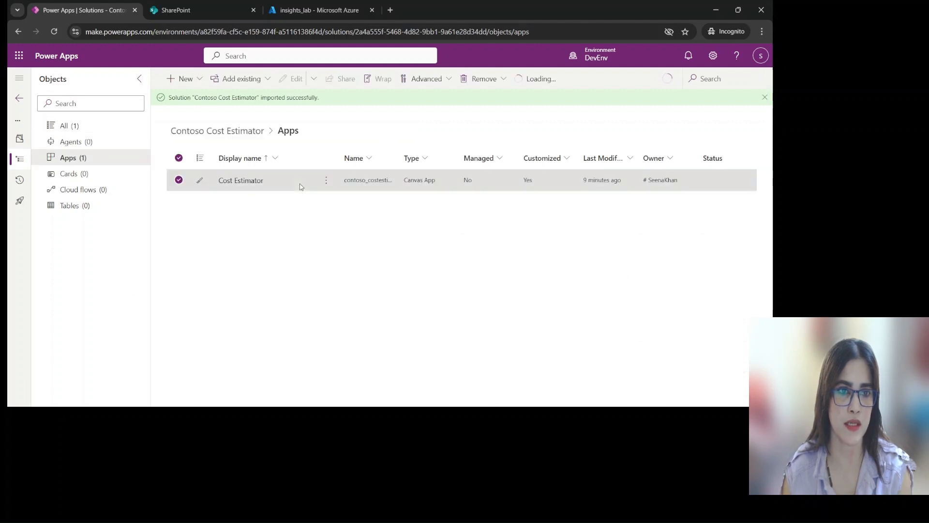
left_click(327, 182)
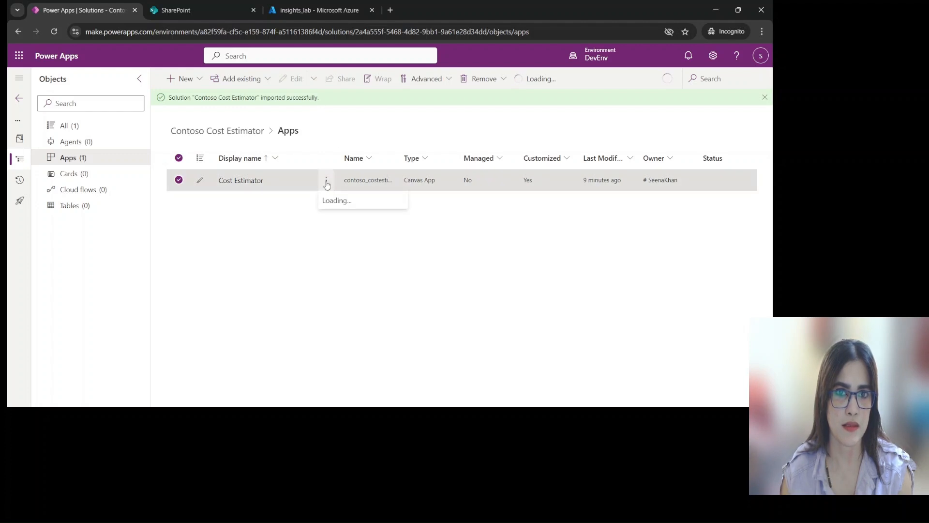
left_click(441, 269)
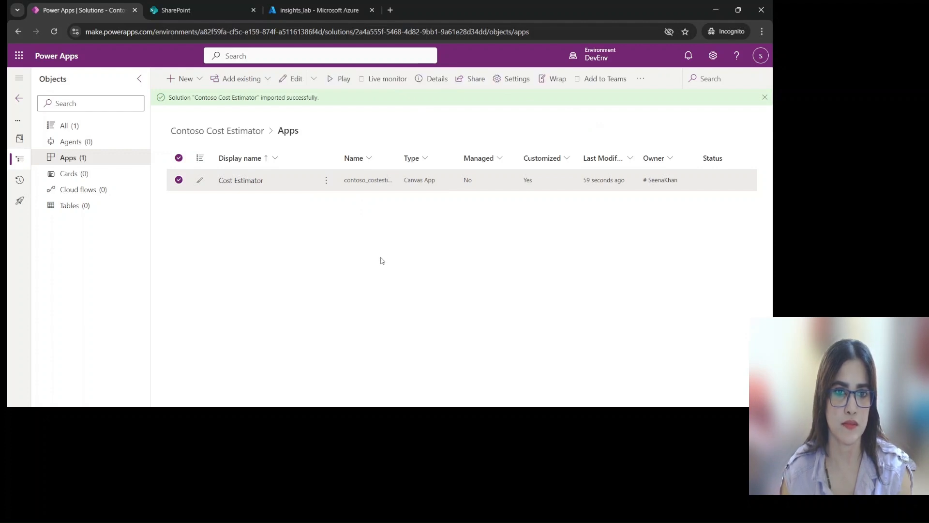
left_click(338, 81)
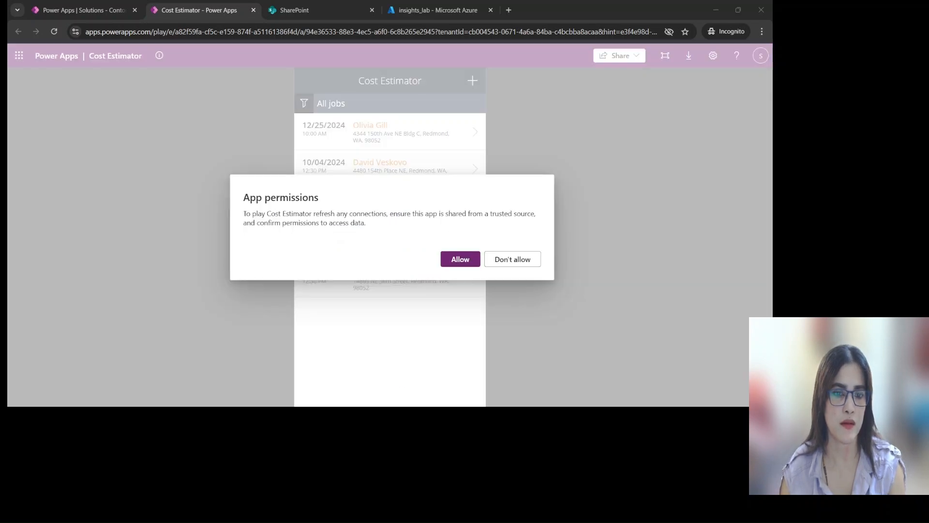
left_click(466, 259)
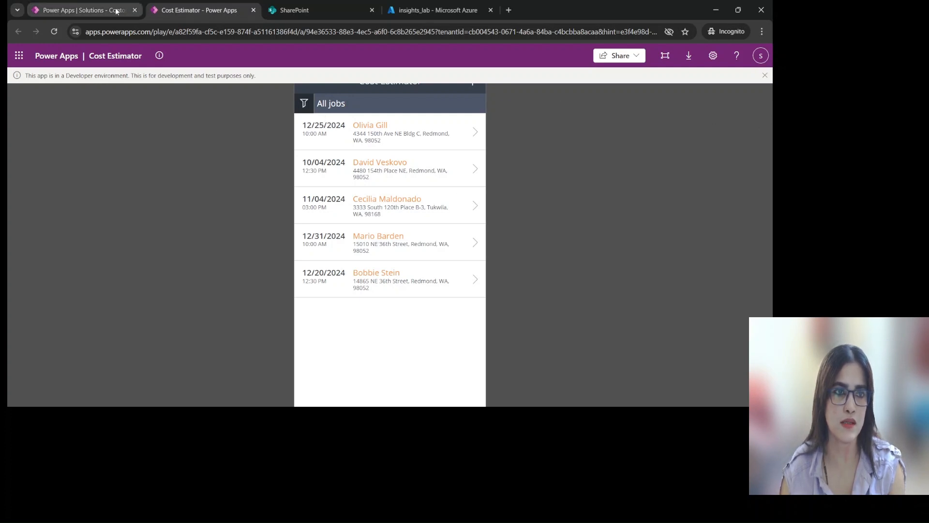
Return to the solution's apps, reopen Cost Estimator for editing and skip the welcome message
left_click(97, 10)
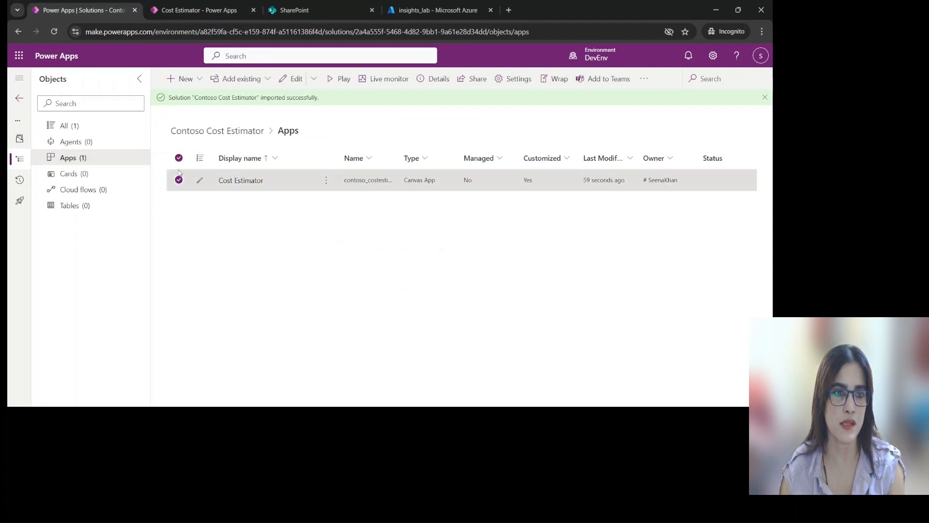
left_click(238, 182)
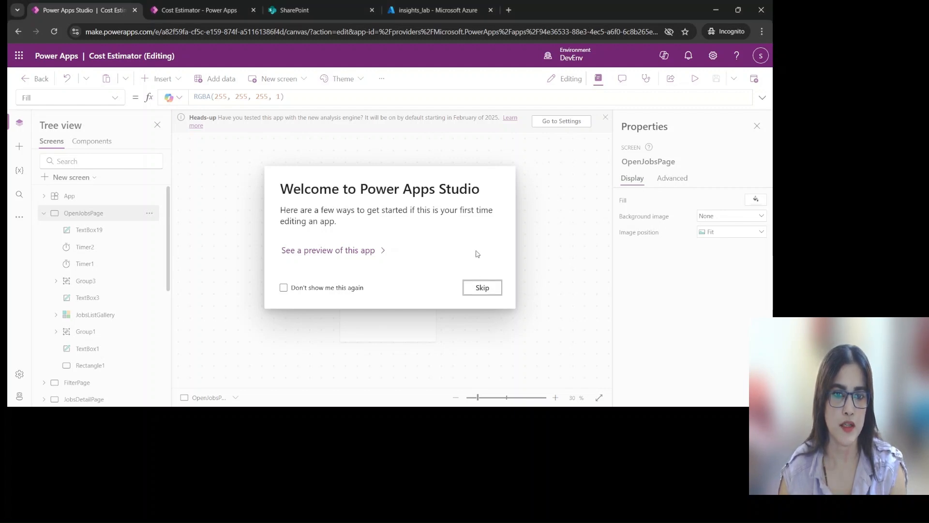
left_click(483, 289)
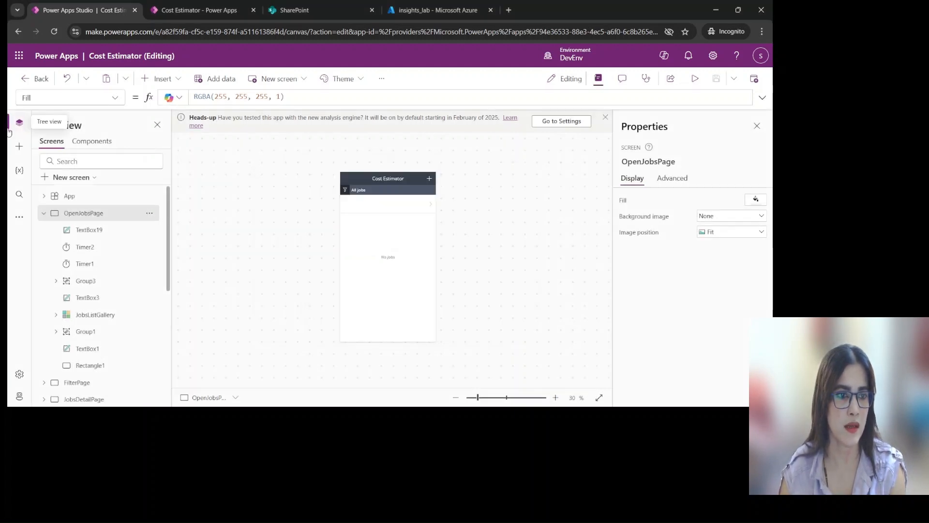
Append ;Trace("Job Viewed",TraceSeverity.Information,{JobId:ThisItem.JobId, JobName:ThisItem.JobName}) to the OnSelect formula of icon2 in JobsListGallery on OpenJobsPage
left_click(44, 214)
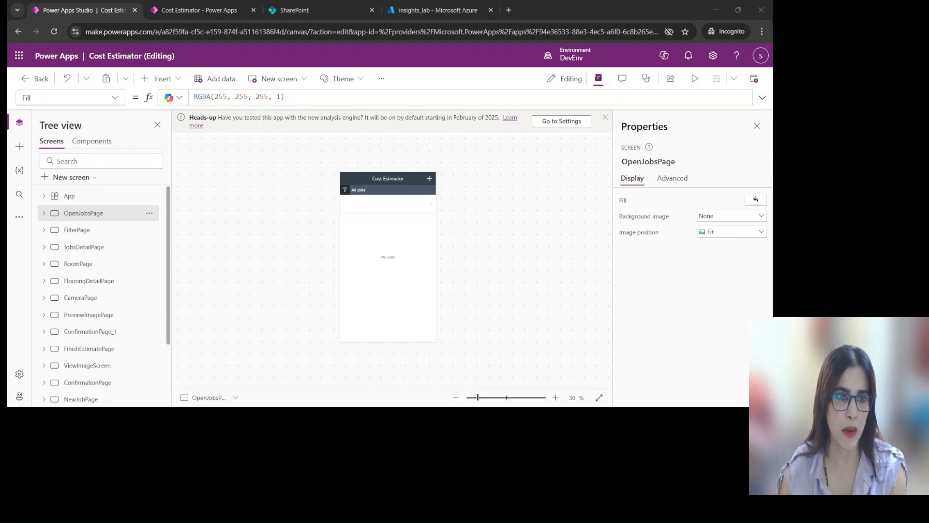
left_click(240, 208)
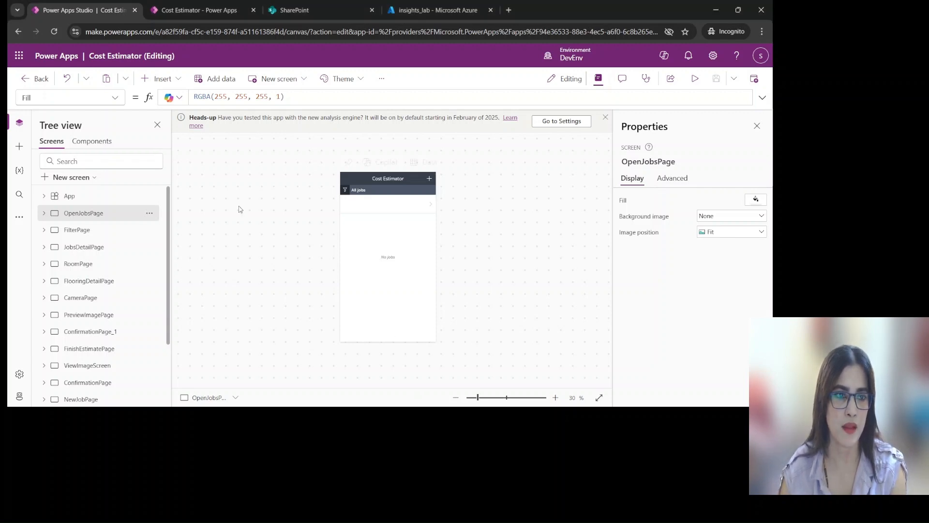
left_click(44, 214)
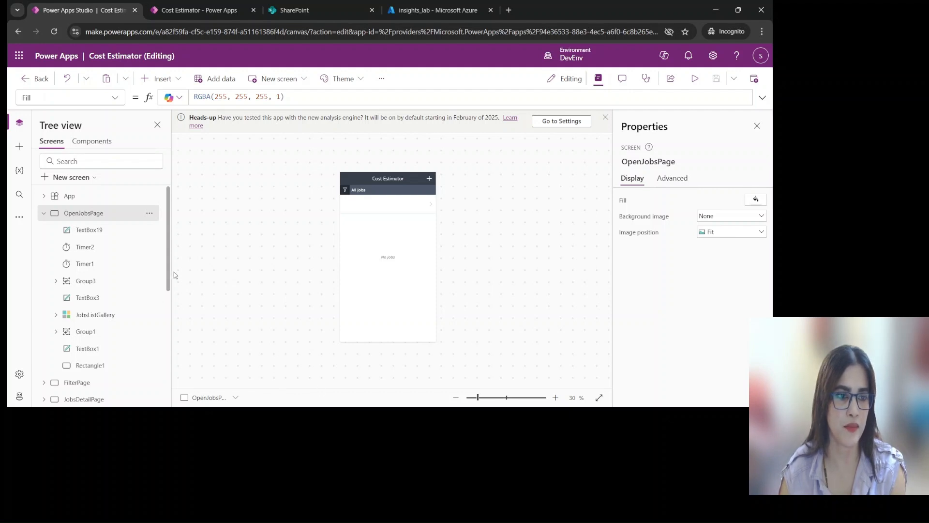
left_click(55, 318)
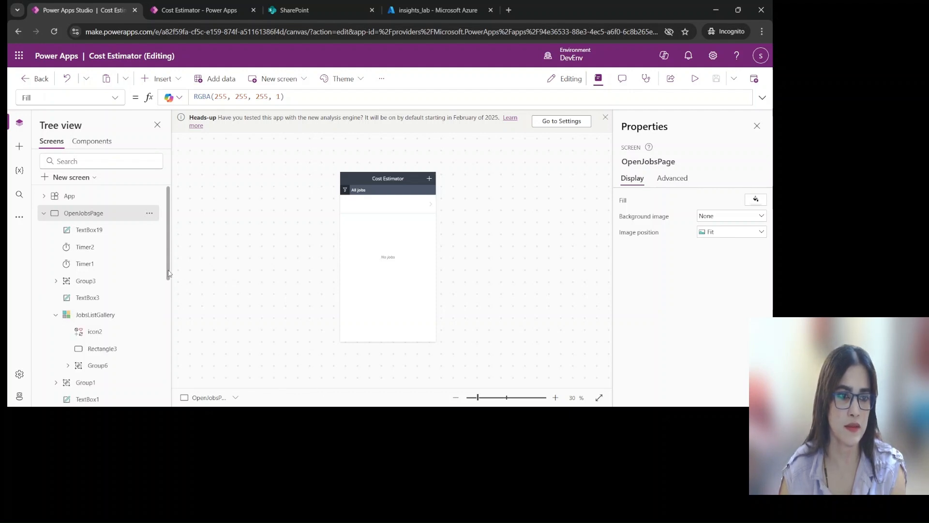
left_click_drag(169, 273, 169, 318)
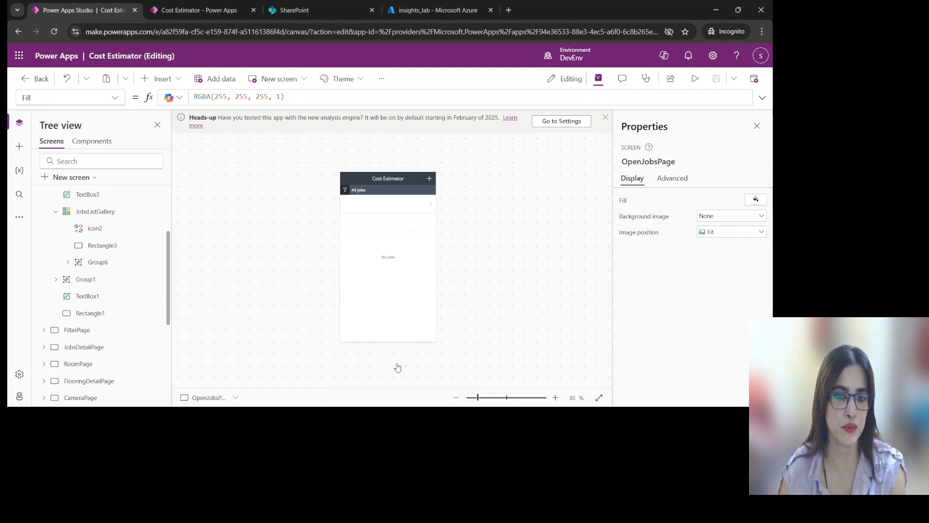
left_click(102, 229)
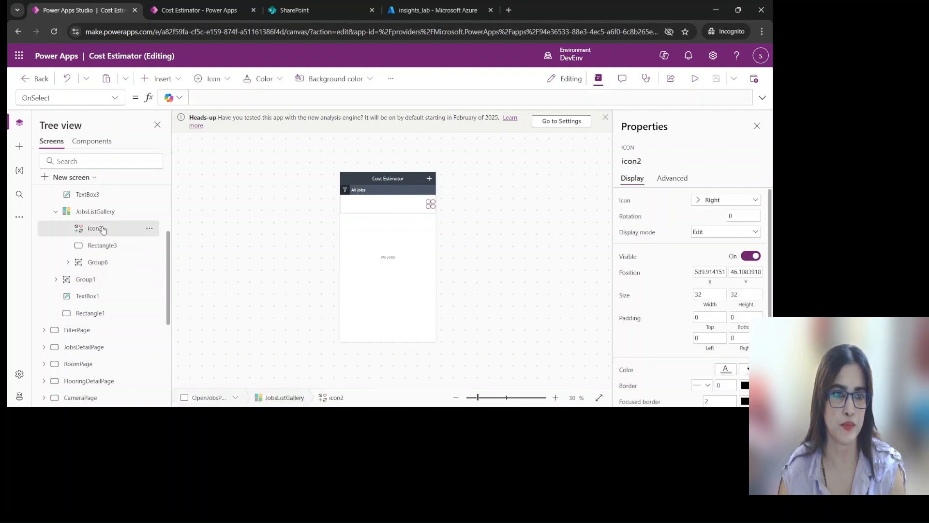
left_click(762, 99)
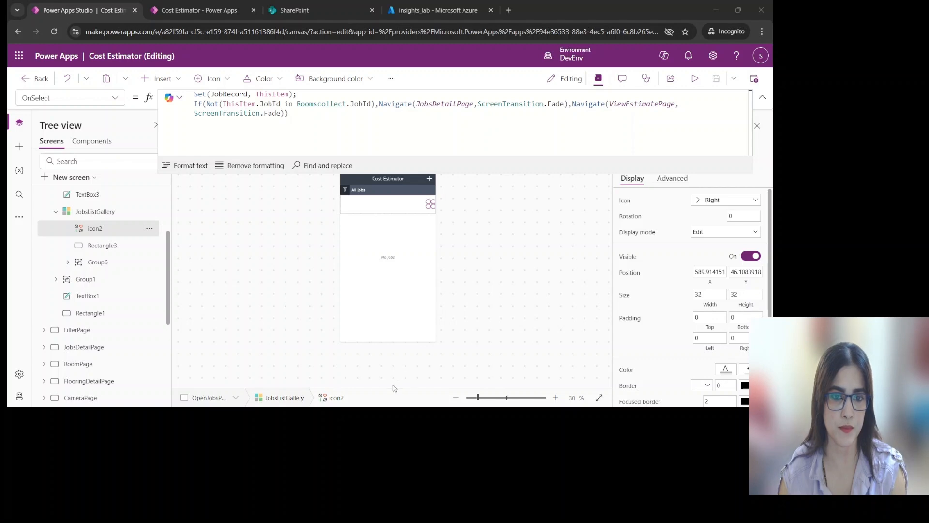
left_click(396, 120)
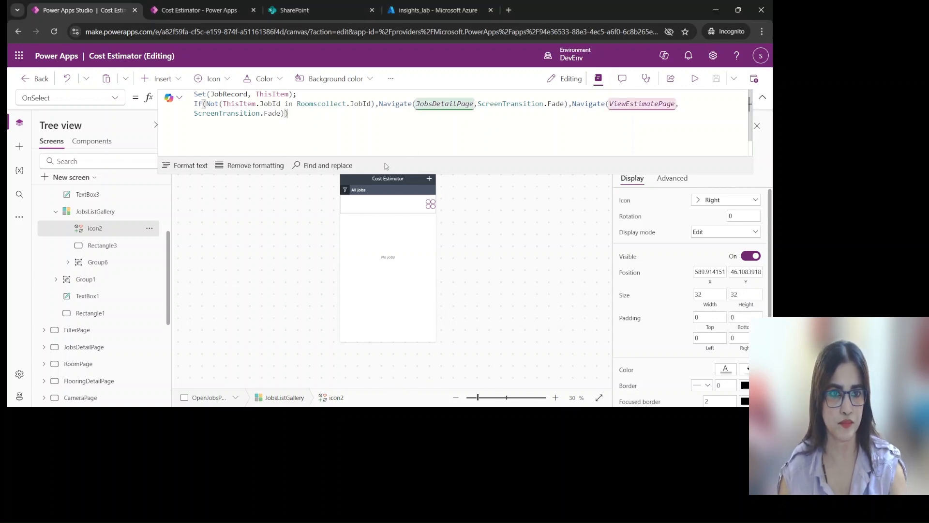
type(";Trace(\"Job Viewed\",TraceSeverity.Information,{JobId:ThisItem.JobId, JobName:ThisItem.JobName})")
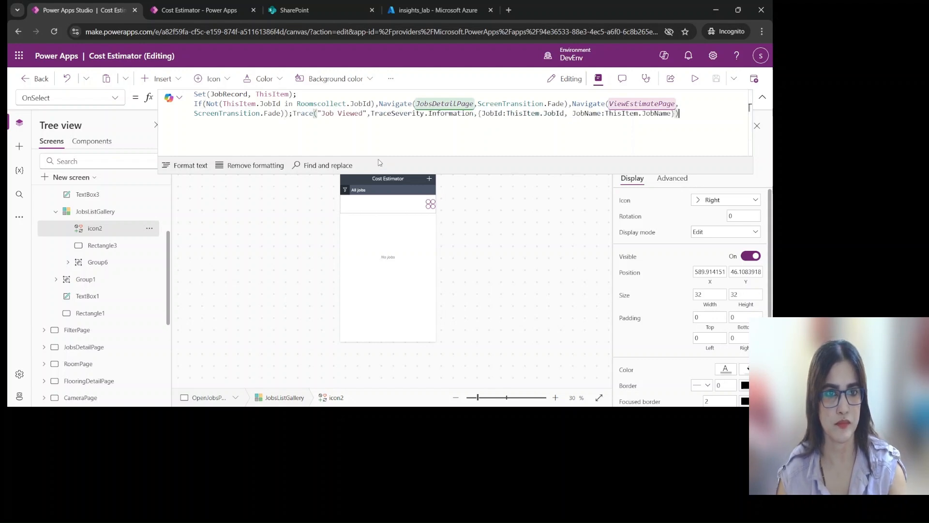
Move the Trace("Job Viewed") call onto its own line in icon2's OnSelect formula
left_click_drag(295, 113, 293, 113)
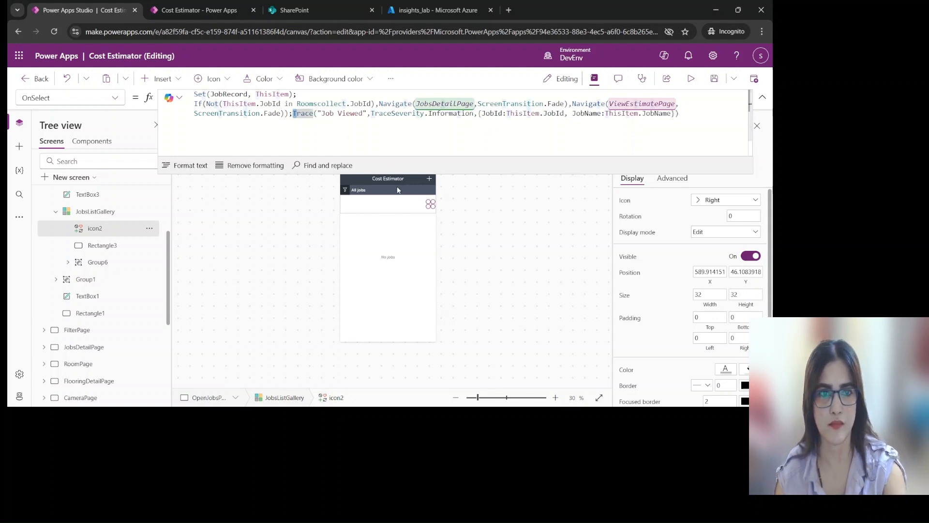
key("Return")
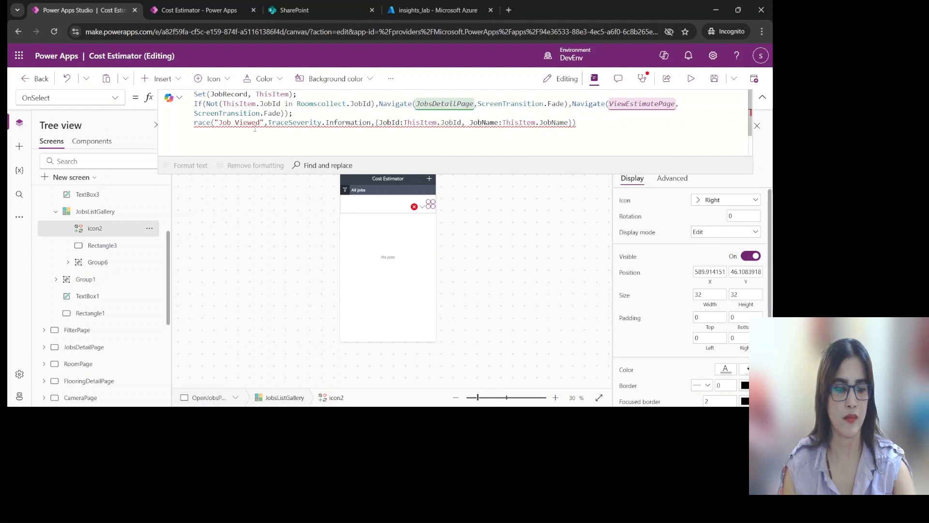
type("T")
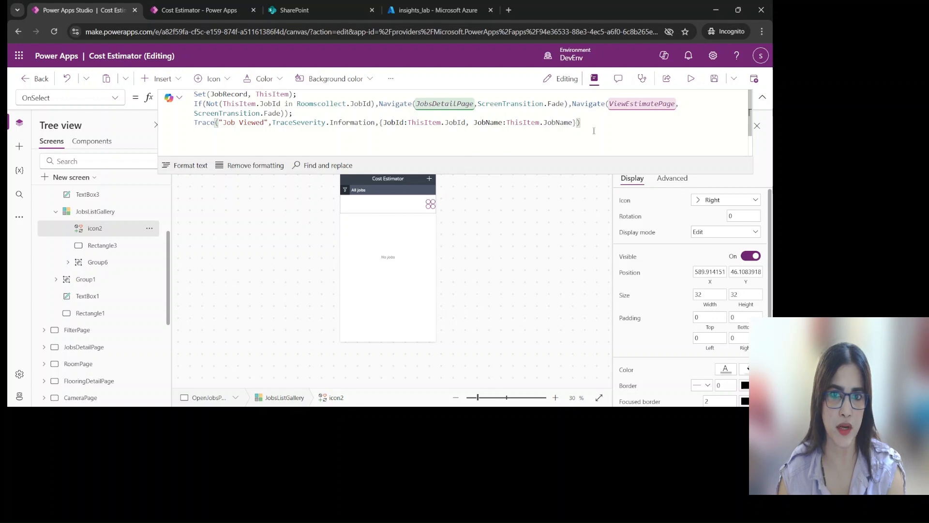
left_click(319, 380)
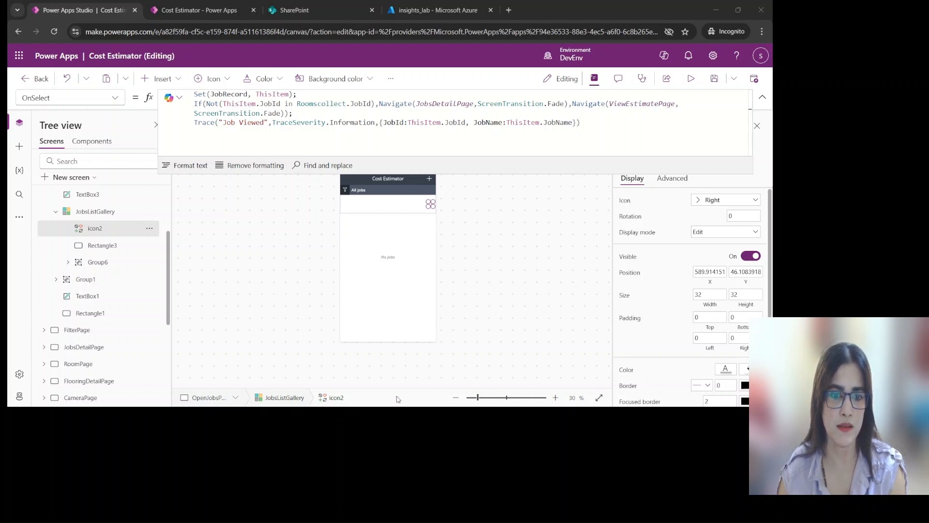
left_click(432, 388)
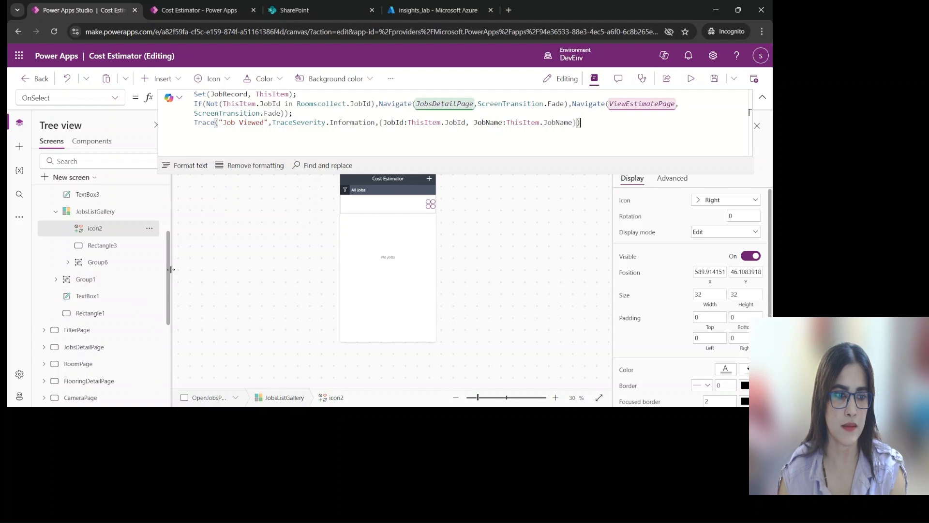
Open NewJobPage and select its Save job button to show the OnSelect formula
left_click_drag(170, 256, 132, 356)
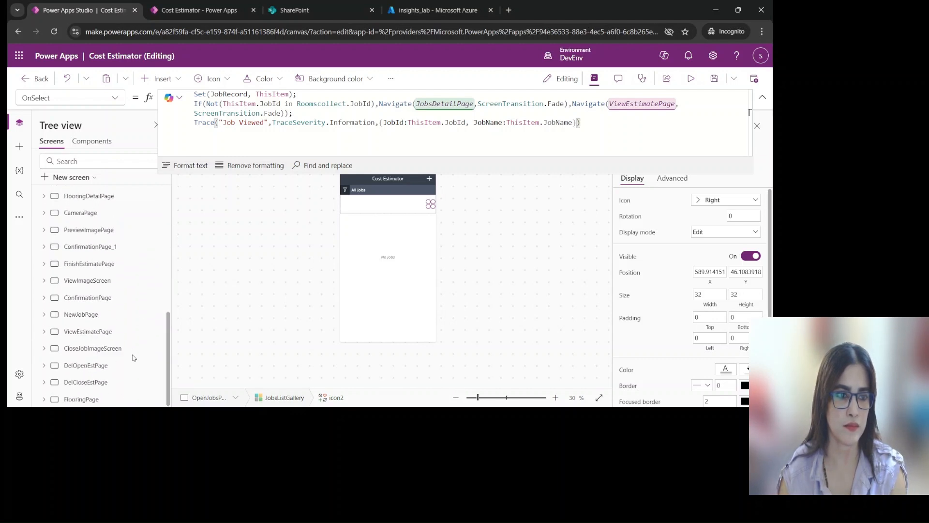
left_click(45, 317)
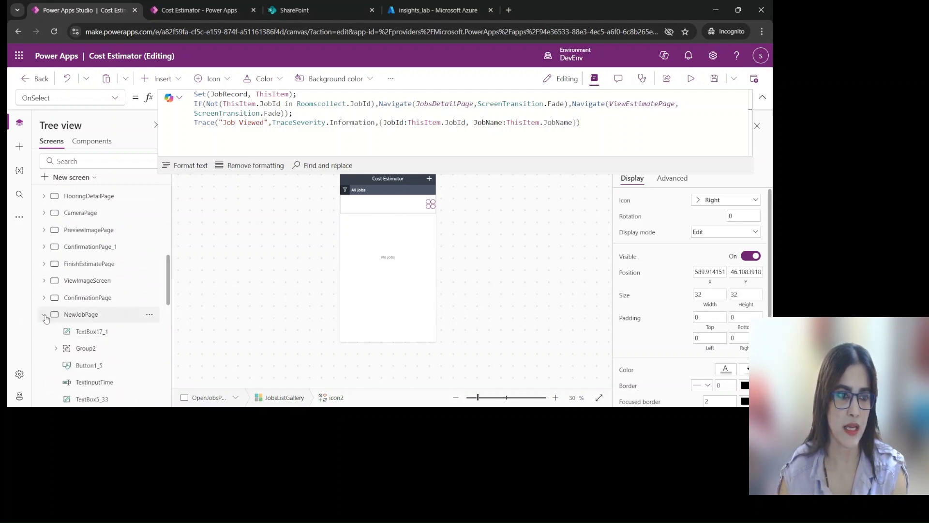
left_click(83, 314)
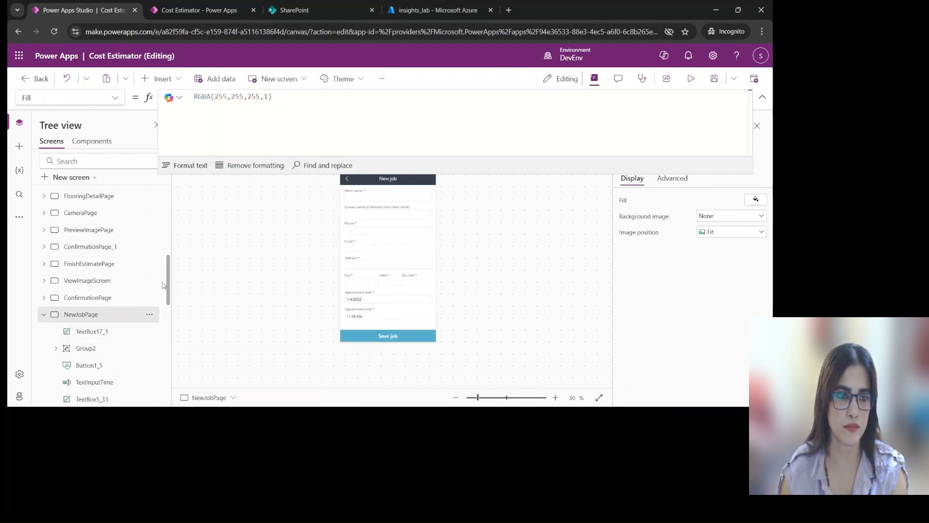
scroll(169, 284, "down", 3)
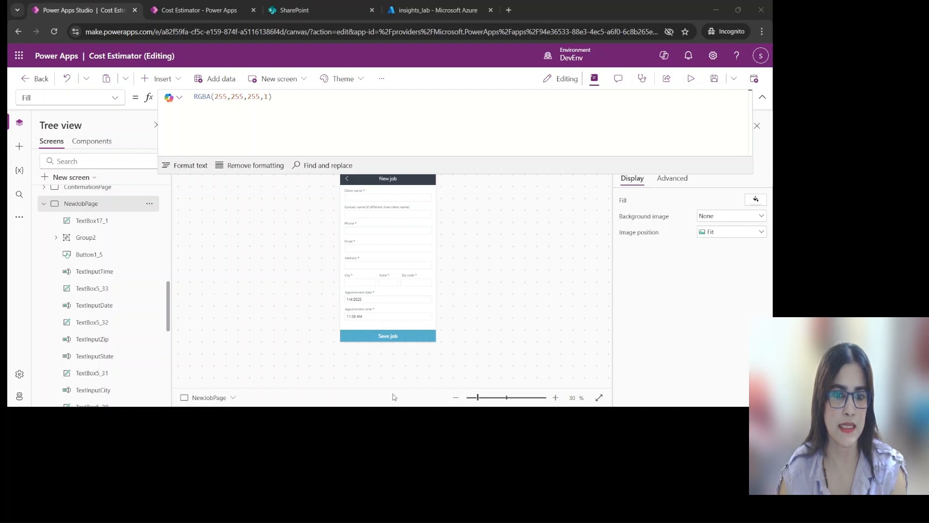
left_click(420, 339)
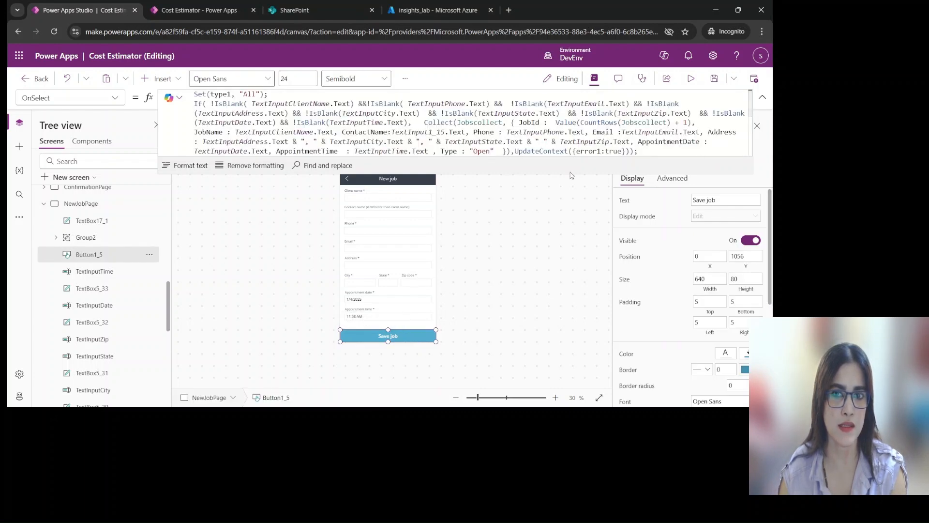
Enlarge the formula area and format the Save job button's OnSelect formula into indented lines
key("Return")
key("Return")
type("If( !IsBlank( TextInputClientName.Text) &&!IsBlank( TextInputPhone.Text) && !IsBlank(TextInputEmail.Text) && !IsBlank(TextInputAddress.Text) && !IsBlank(TextInputCity.Text) && !IsBlank(TextInputState.Text) && !IsBlank(TextInputZip.Text) && !IsBlank(TextInputDate.Text) && !IsBlank(TextInputTime.Text) ,Navigate(OpenJobsPage,ScreenTransition.Fade),UpdateContext({error1:true}))")
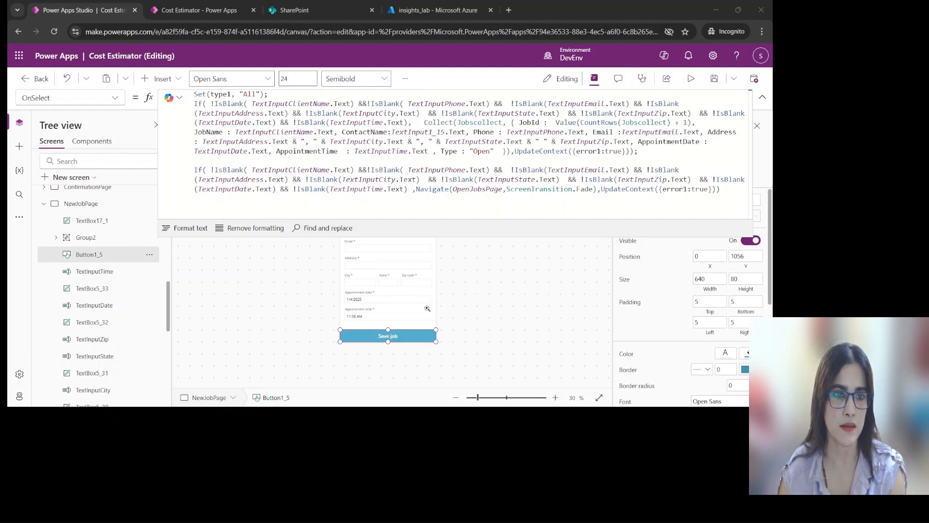
left_click(400, 384)
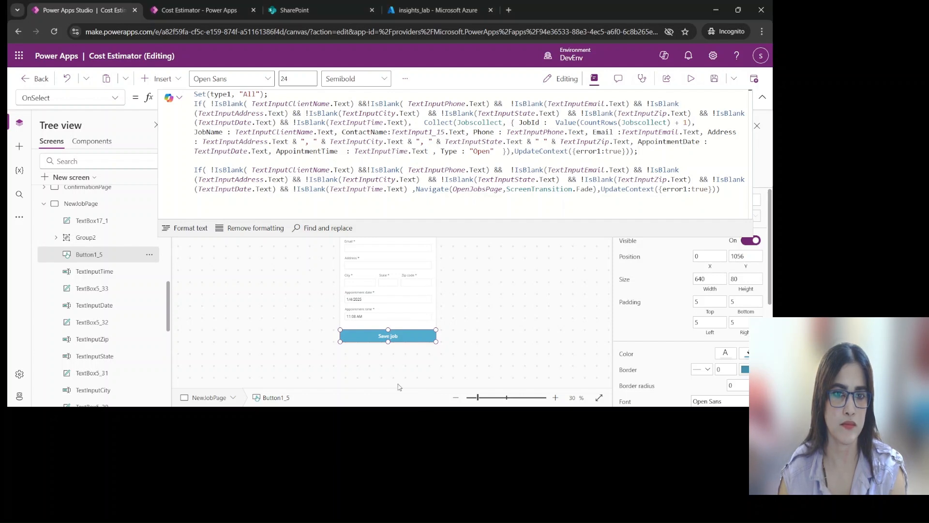
left_click(199, 233)
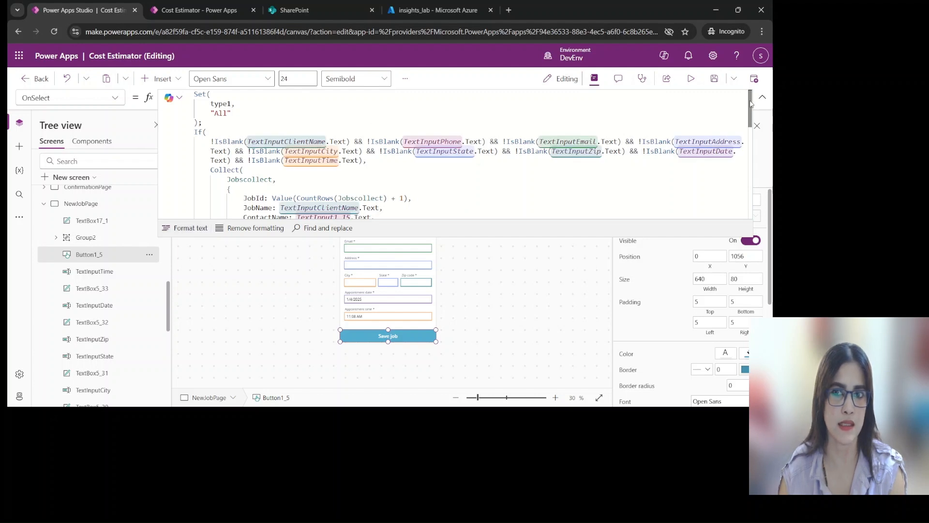
left_click_drag(752, 109, 740, 89)
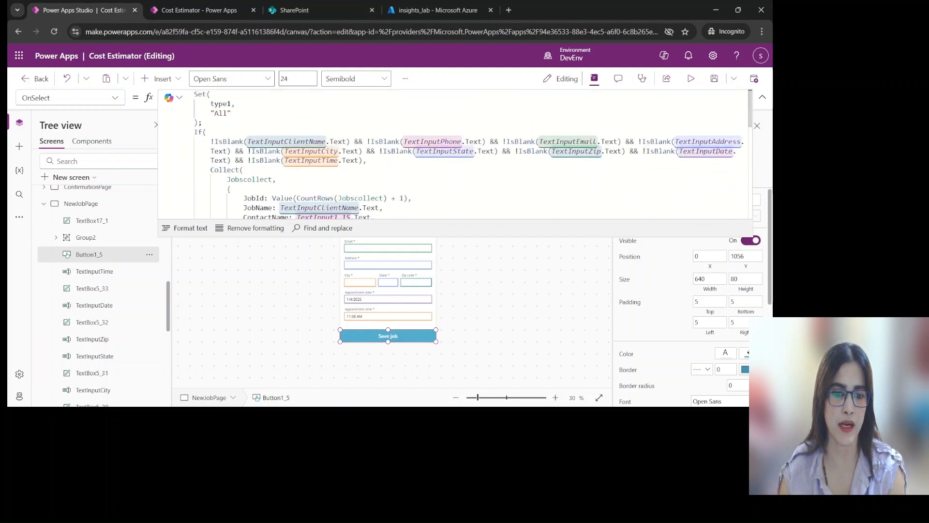
After the first UpdateContext in the Save job OnSelect, add ;Trace("Validation Failed",TraceSeverity.Warning) with IsBlank flags for JobName, ContactName, Phone, Email, AppointmentDate and AppointmentTime
key("alt+Tab")
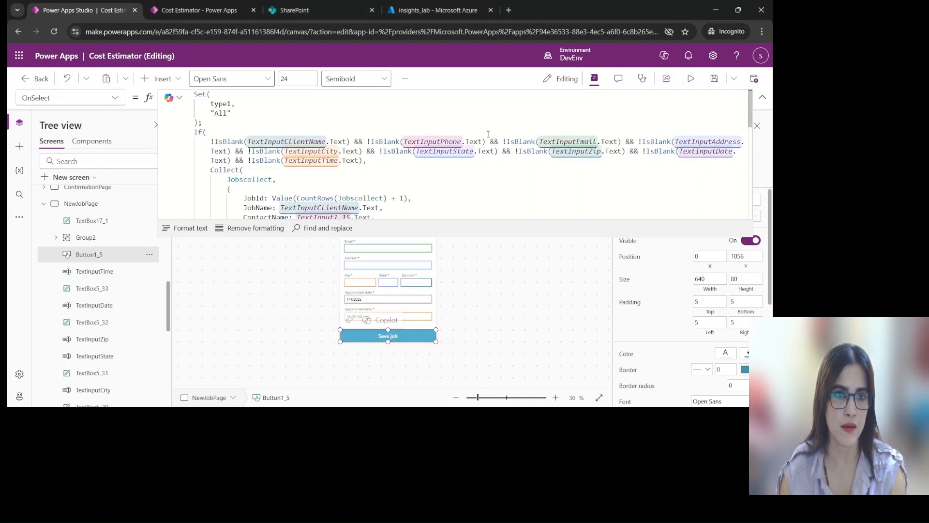
scroll(501, 158, "down", 3)
scroll(500, 158, "down", 3)
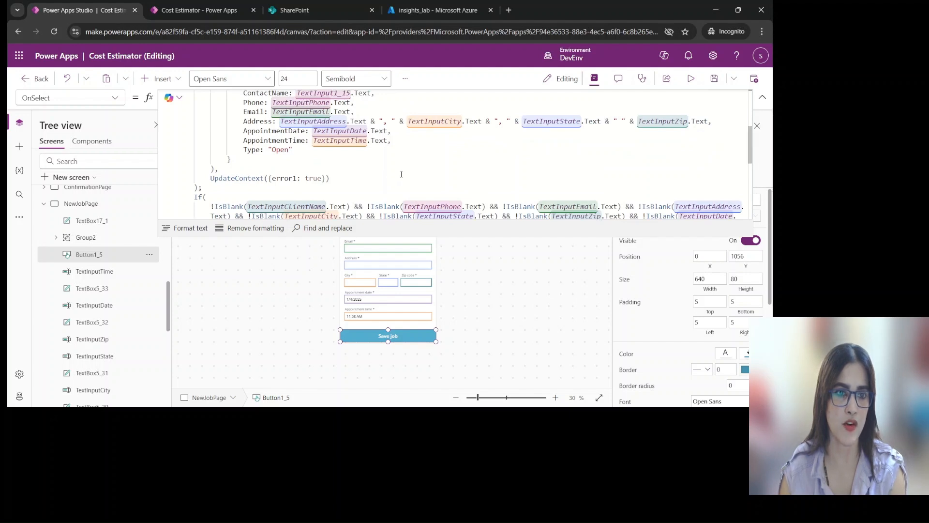
scroll(401, 175, "down", 4)
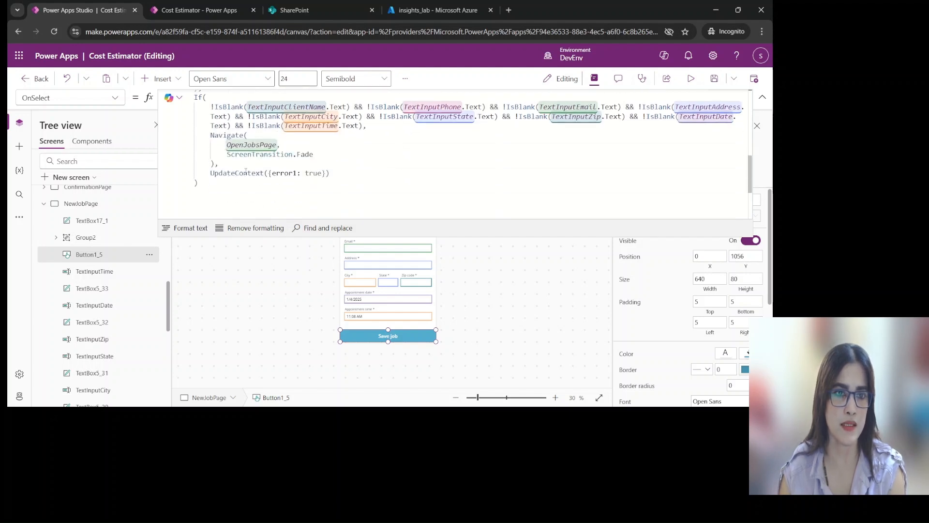
left_click(356, 416)
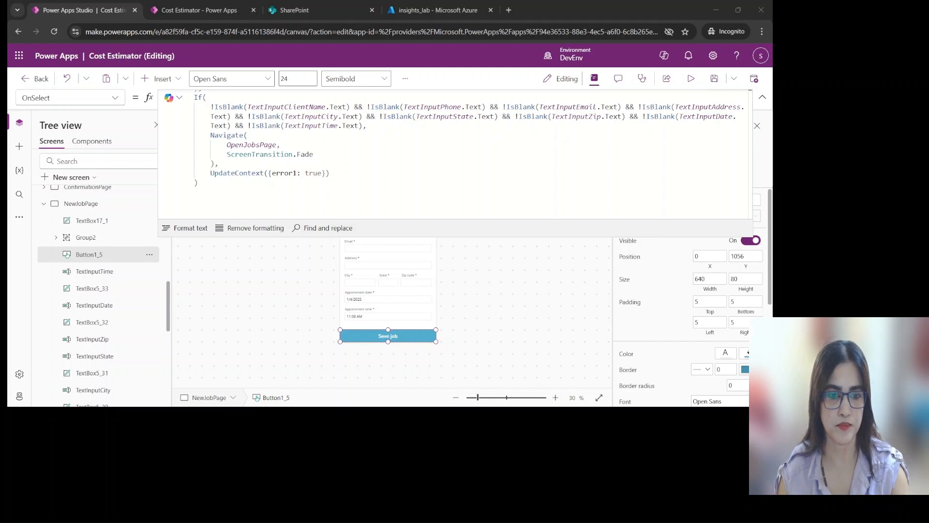
left_click(356, 188)
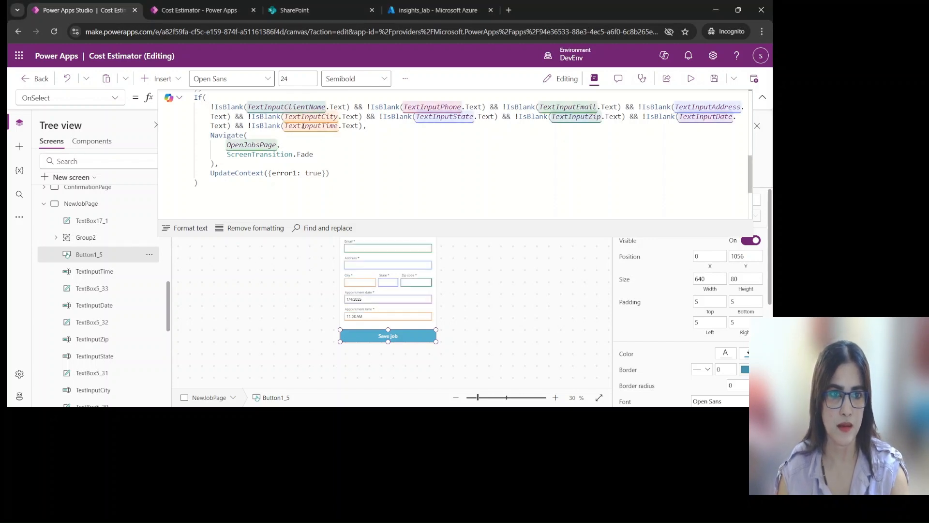
scroll(355, 188, "up", 2)
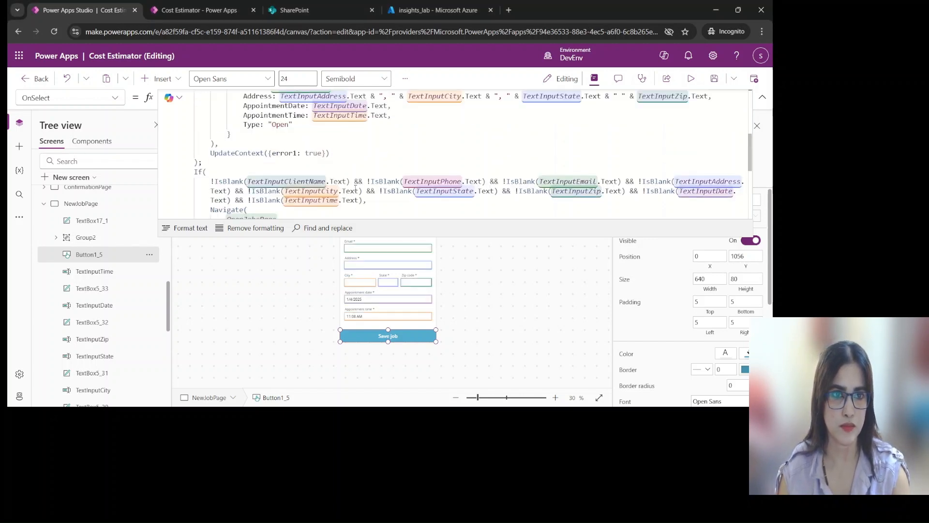
left_click(334, 153)
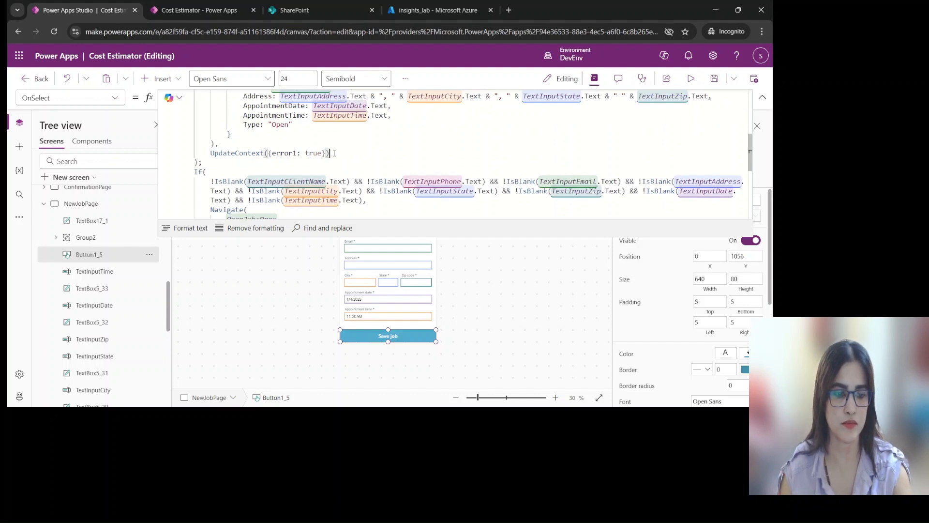
type("; Trace(     \"Validation Failed\",     TraceSeverity.Warning,     {         JobName: IsBlank(TextInputClientName.Text),         ContactName: IsBlank(TextInput1_15.Text),         Phone: IsBlank(TextInputPhone.Text),         Email: IsBlank(TextInputEmail.Text),         AppointmentDate: IsBlank(TextInputDate.Text),         AppointmentTime: IsBlank(TextInputTime.Text)     } )")
scroll(343, 145, "up", 4)
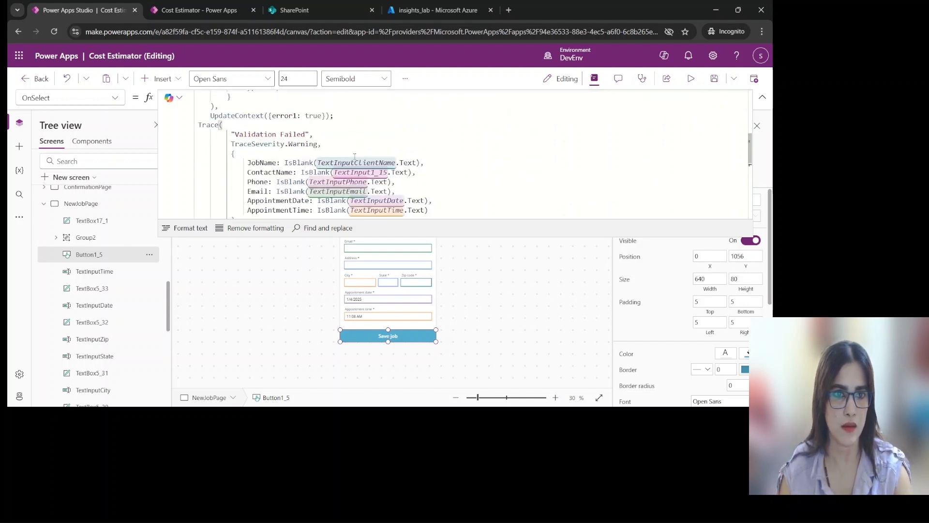
scroll(445, 176, "down", 1)
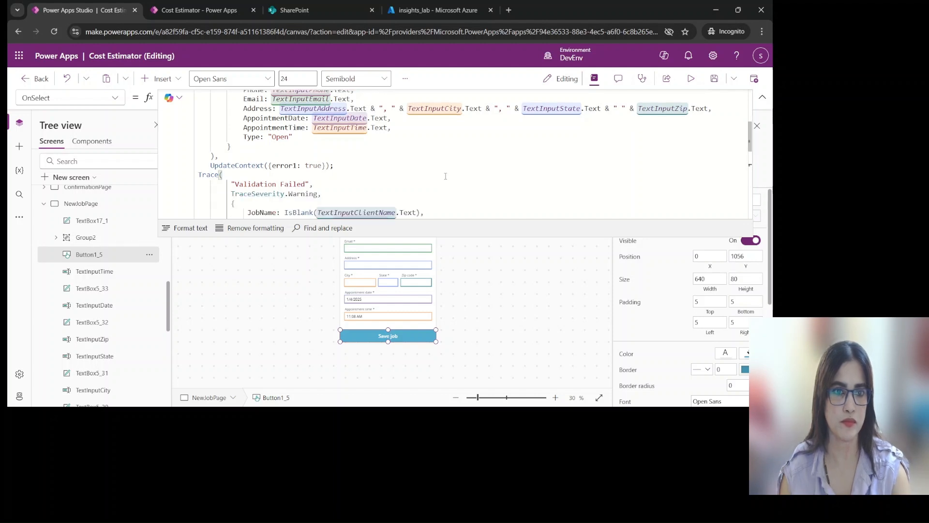
scroll(494, 194, "down", 3)
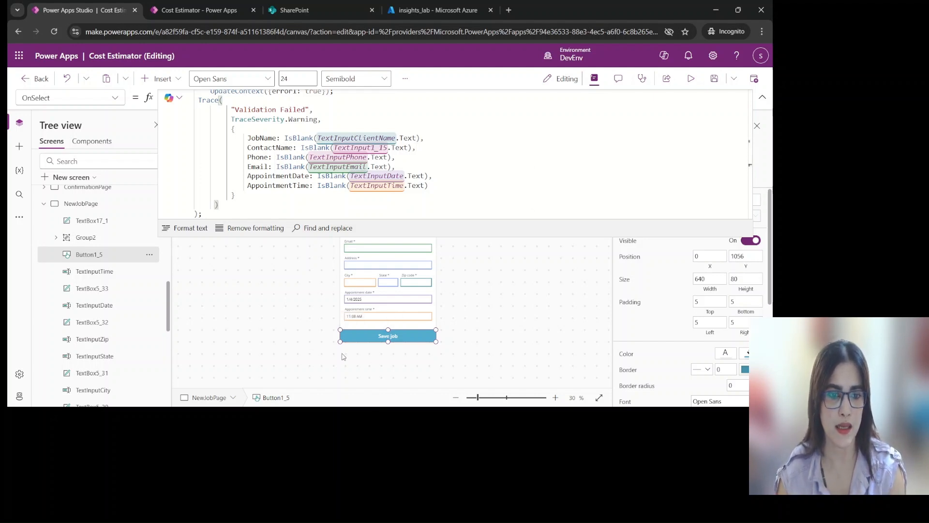
Add the same ;Trace("Validation Failed") warning call after the UpdateContext({error1: true}) in the second If block, and collapse the formula area
key("alt+Tab")
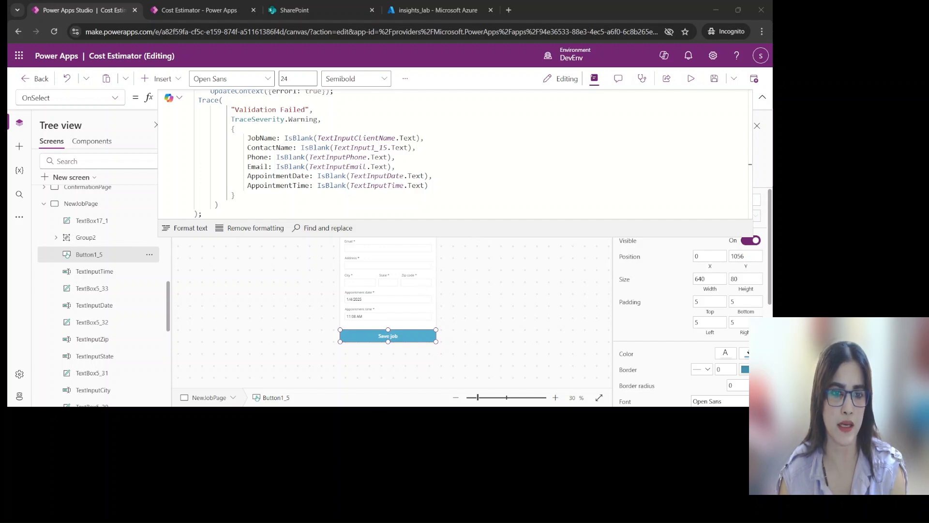
scroll(321, 155, "down", 5)
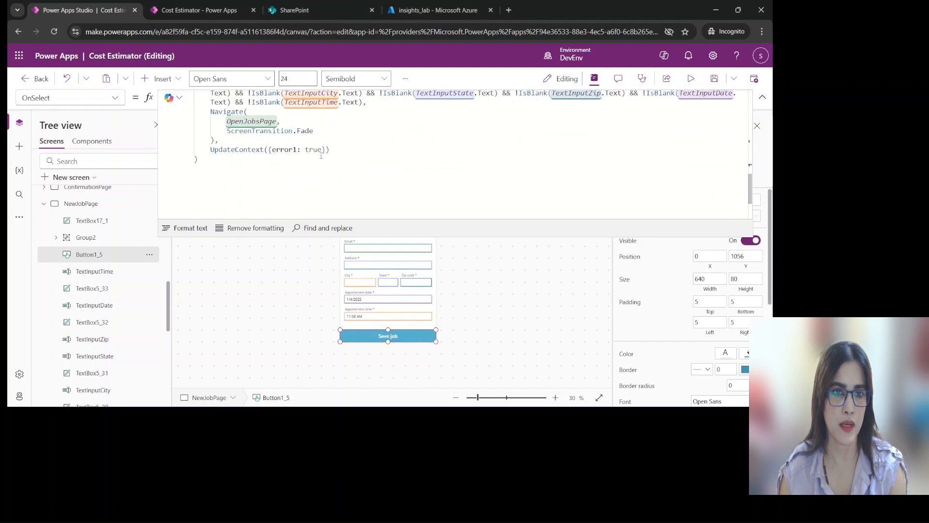
left_click(334, 149)
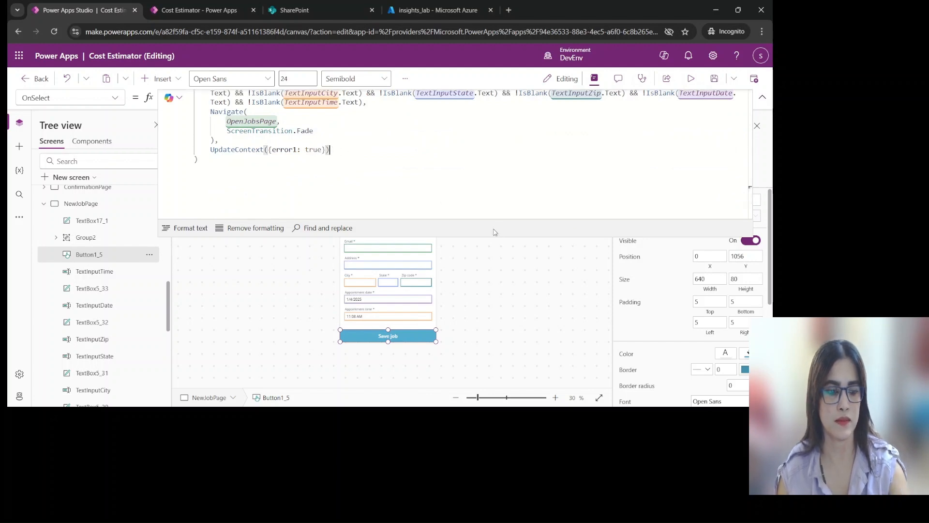
type("; Trace( \"Validation Failed\", TraceSeverity.Warning, { JobName: IsBlank(TextInputClientName.Text), ContactName: IsBlank(TextInput1_15.Text), Phone: IsBlank(TextInputPhone.Text), Email: IsBlank(TextInputEmail.Text), AppointmentDate: IsBlank(TextInputDate.Text), AppointmentTime: IsBlank(TextInputTime.Text) } )")
scroll(470, 172, "up", 1)
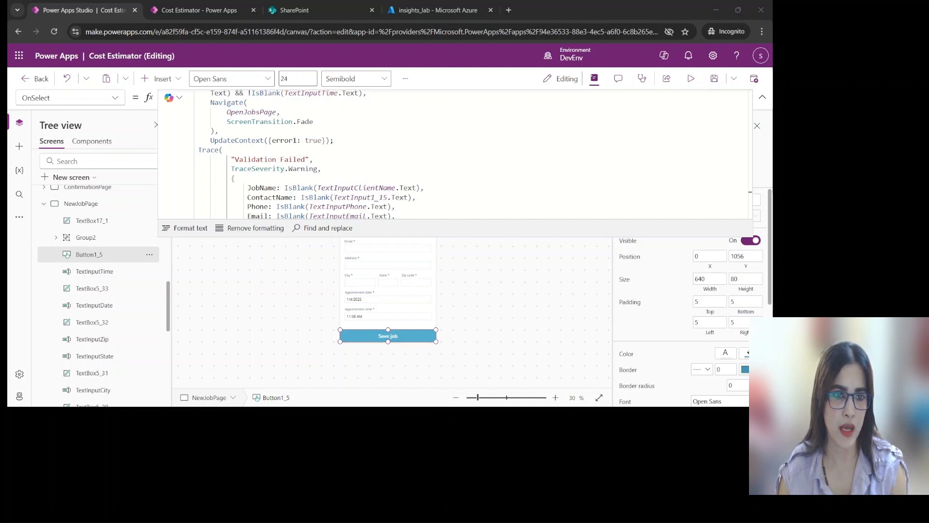
left_click(729, 36)
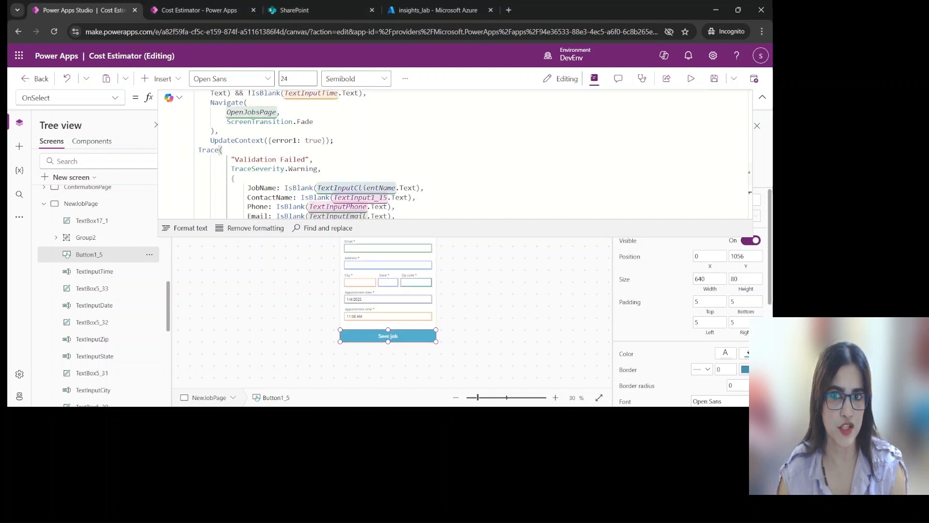
left_click(762, 98)
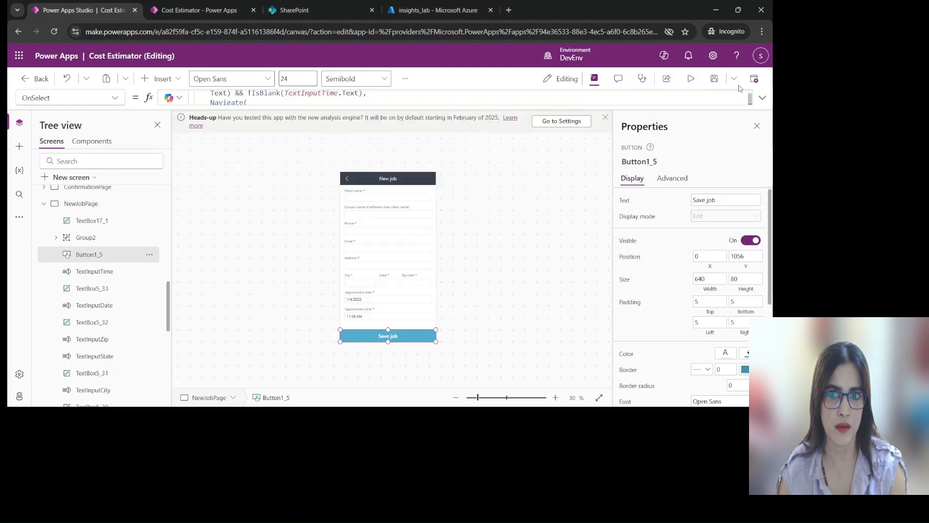
Save the Cost Estimator app and publish this version
left_click(716, 79)
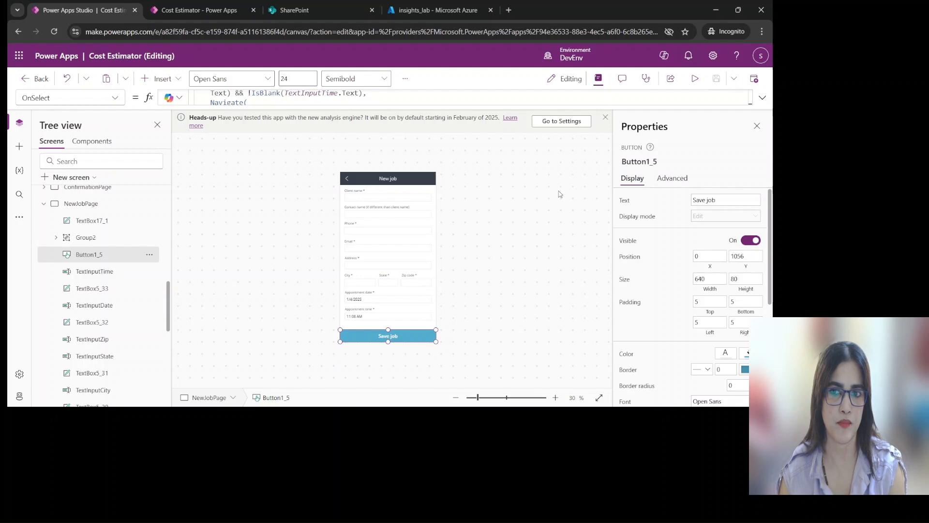
left_click(754, 80)
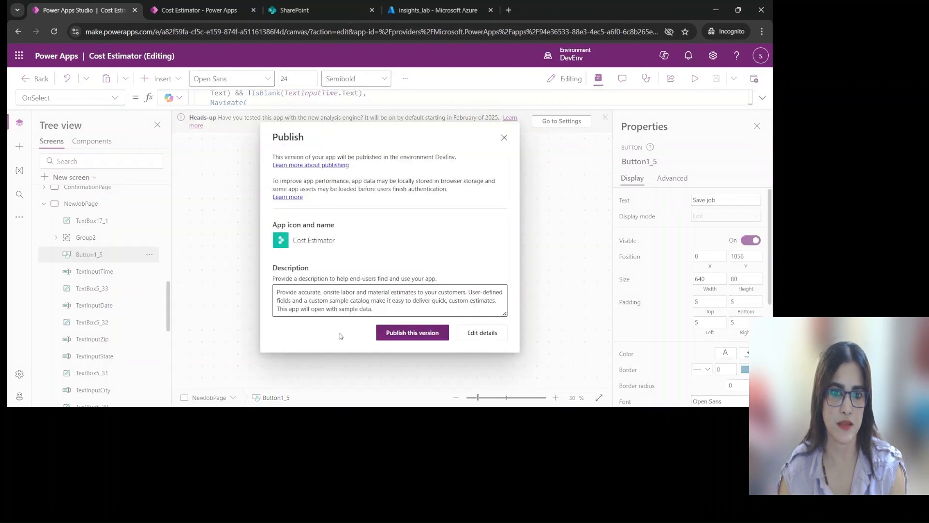
left_click(412, 332)
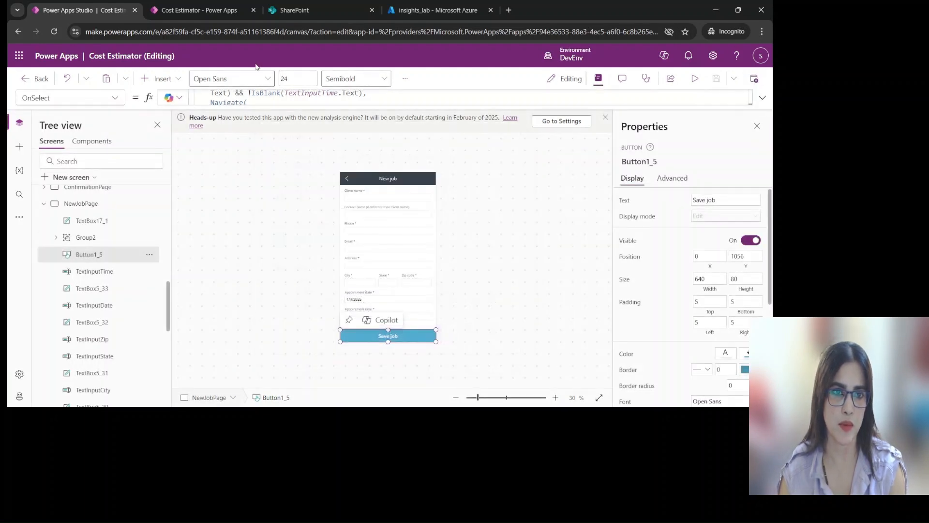
left_click(754, 79)
left_click(413, 332)
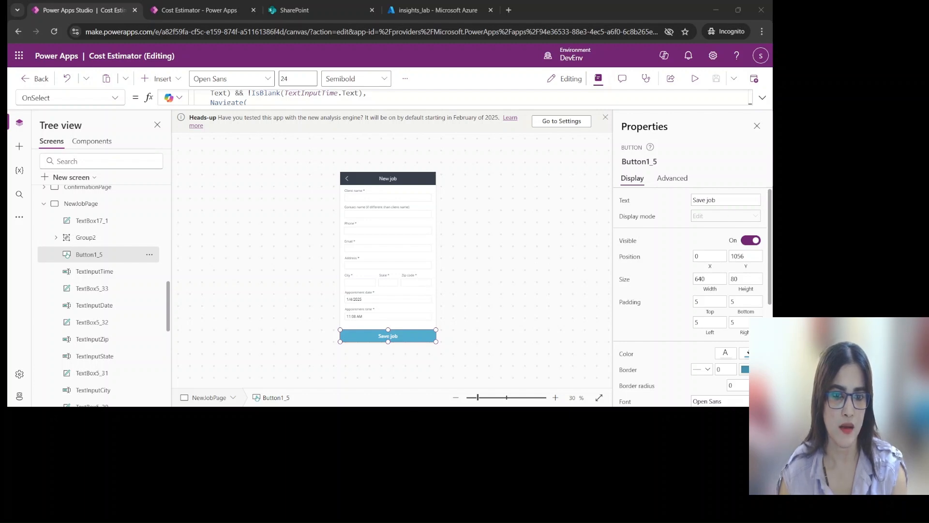
Switch to the running Cost Estimator app, reload it, allow its app permissions and refresh to the latest published version
left_click(181, 12)
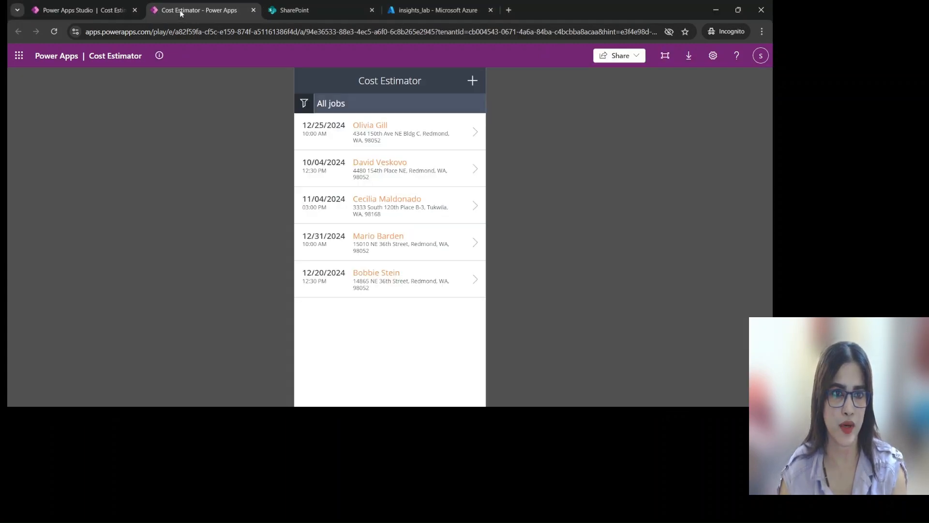
left_click(465, 32)
key("Return")
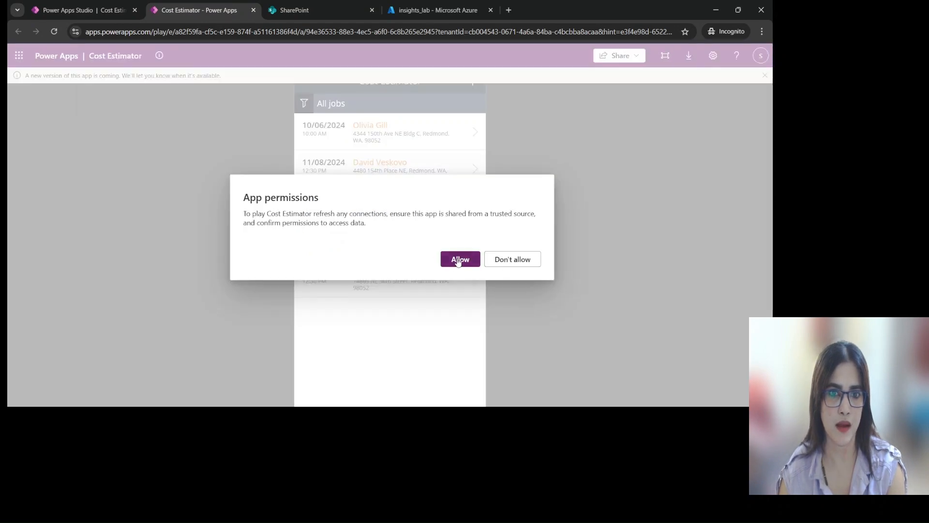
left_click(459, 262)
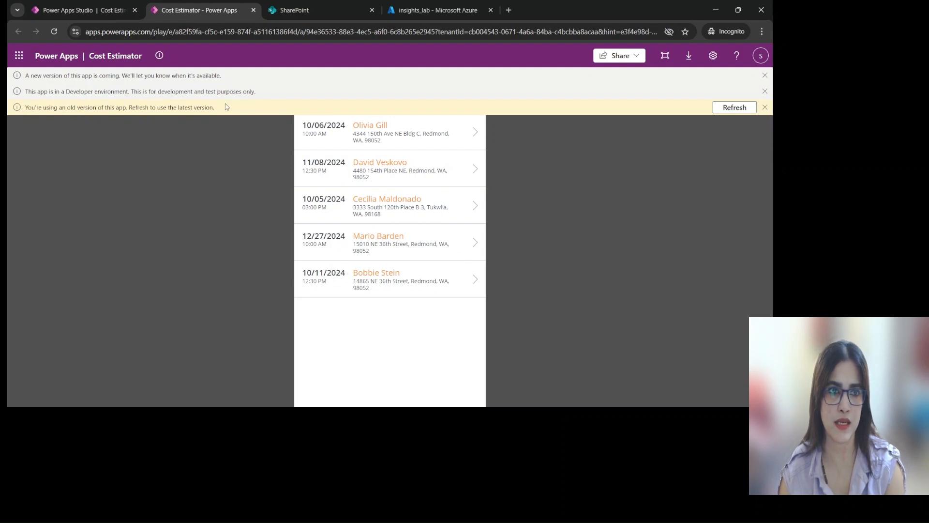
left_click(734, 108)
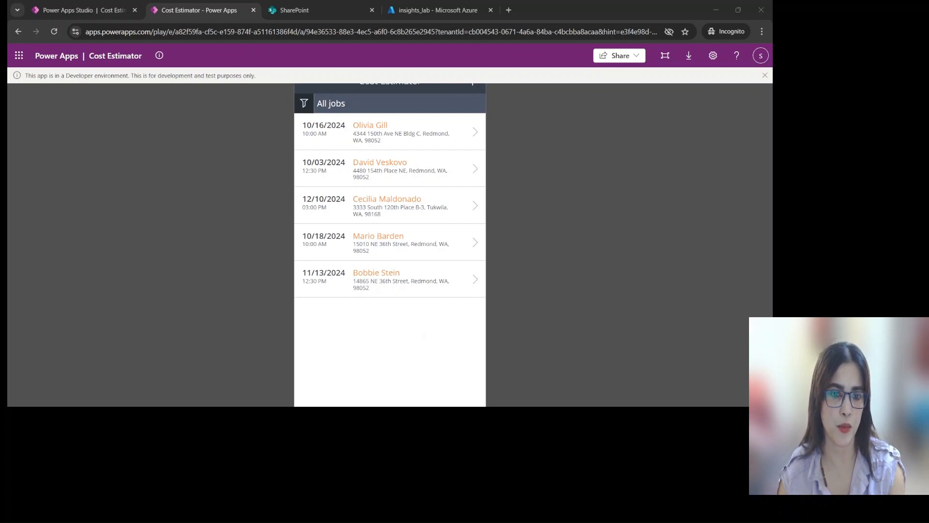
View the details of the first and second jobs under All jobs, returning to the job list after each
left_click(475, 132)
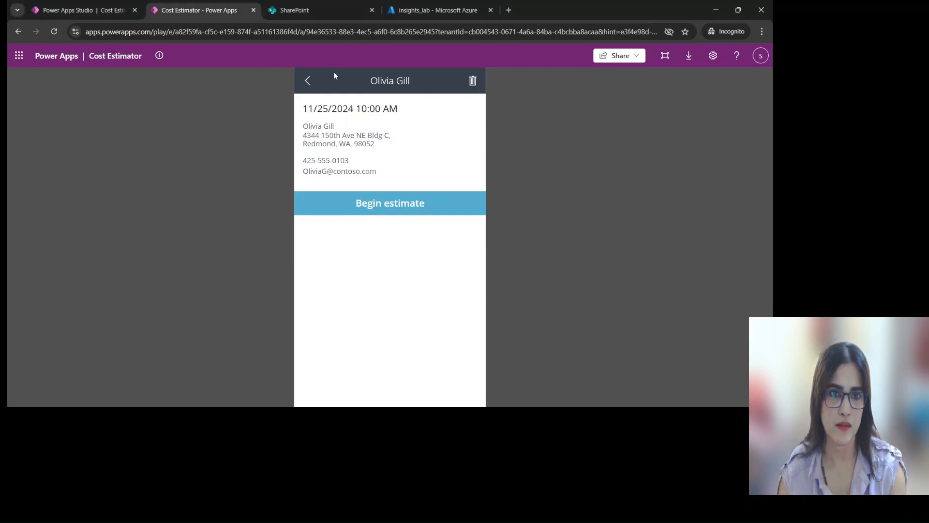
left_click(307, 83)
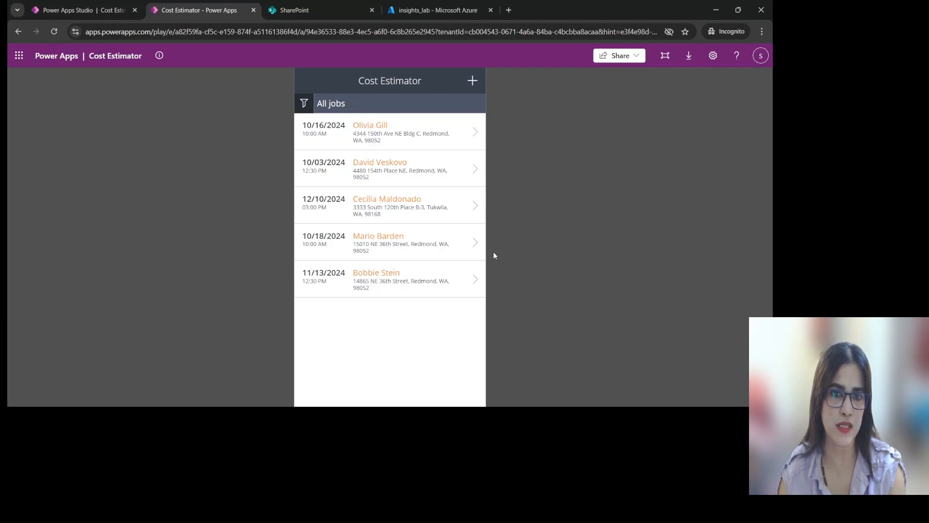
left_click(477, 178)
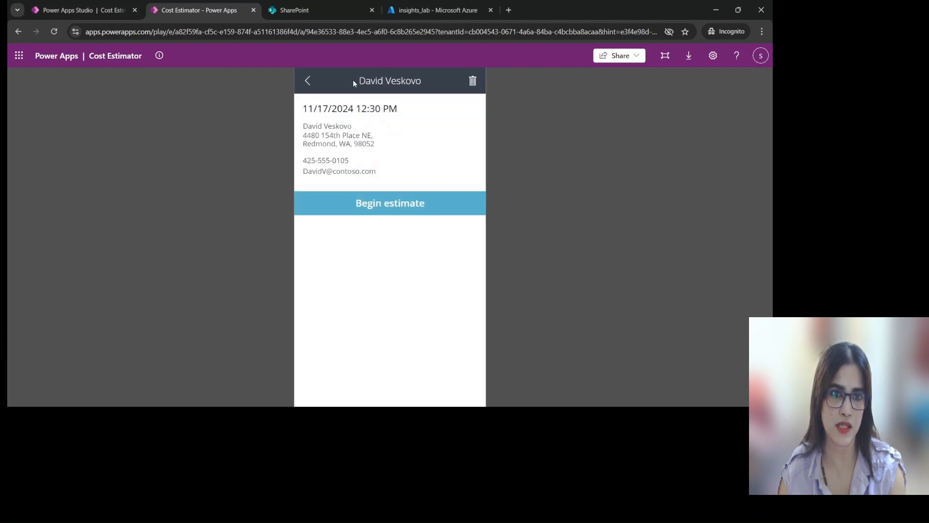
left_click(308, 83)
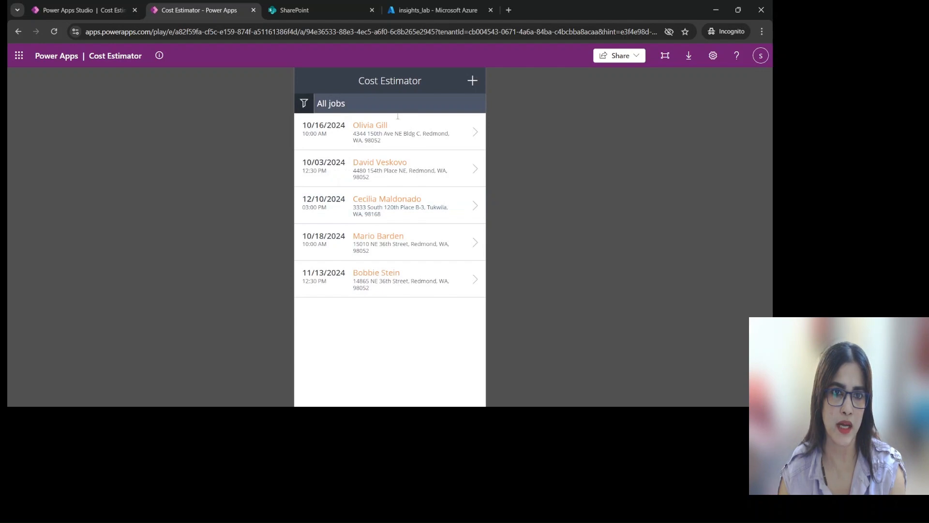
Start a new job and fill in the client's name, phone number and email, leaving the contact name blank
left_click(473, 81)
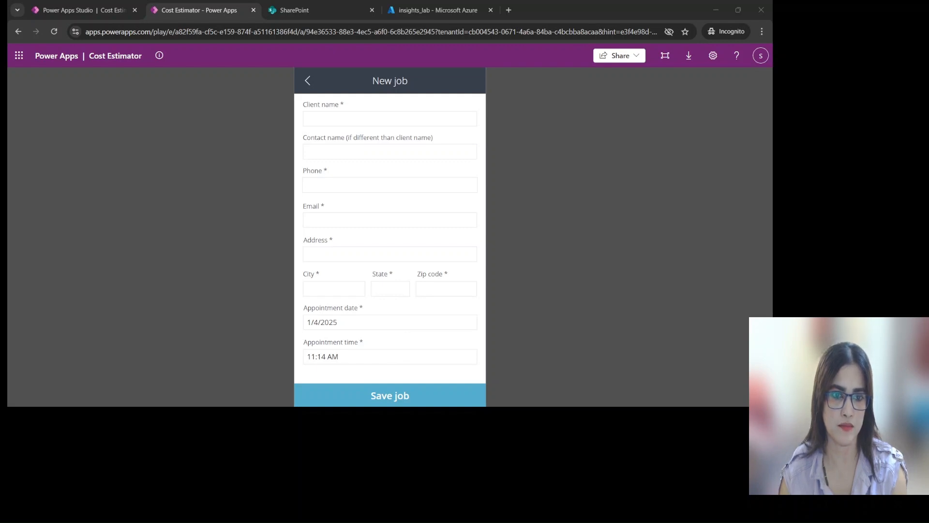
left_click(357, 118)
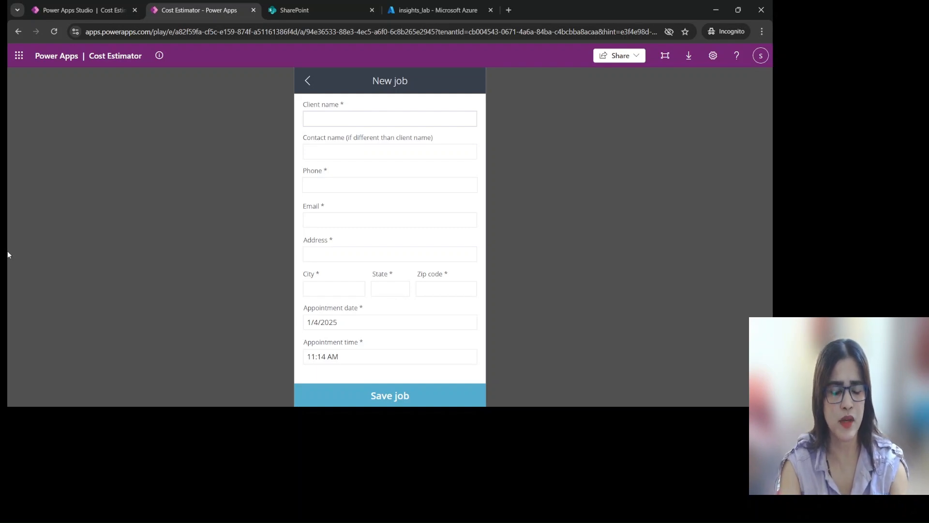
type("Seena")
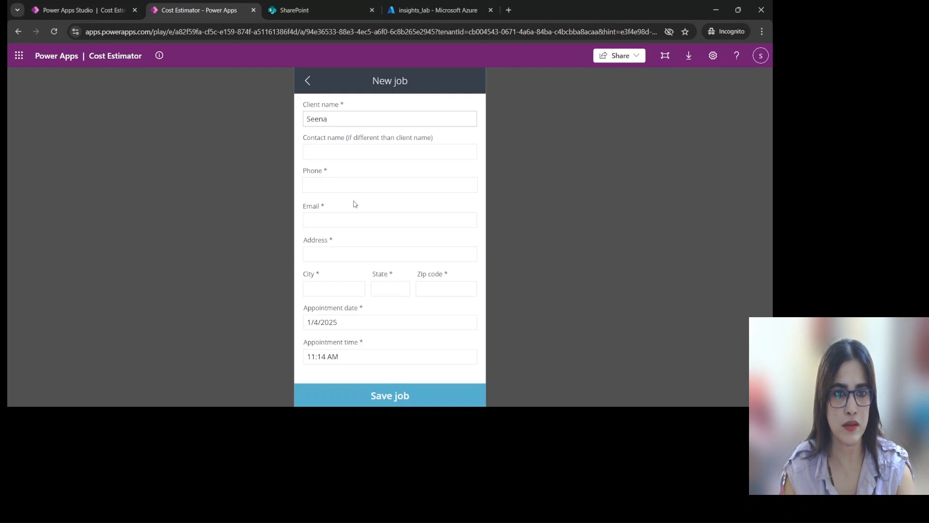
left_click(352, 184)
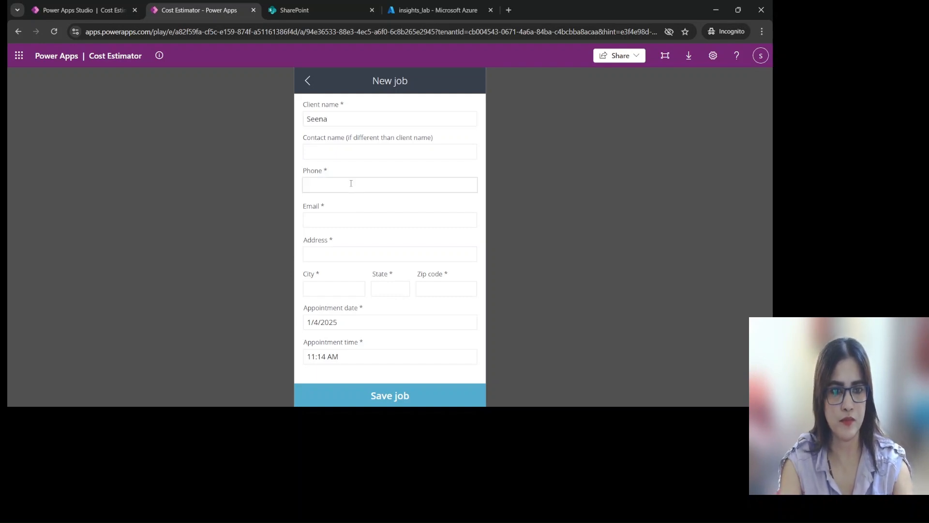
type("3396860")
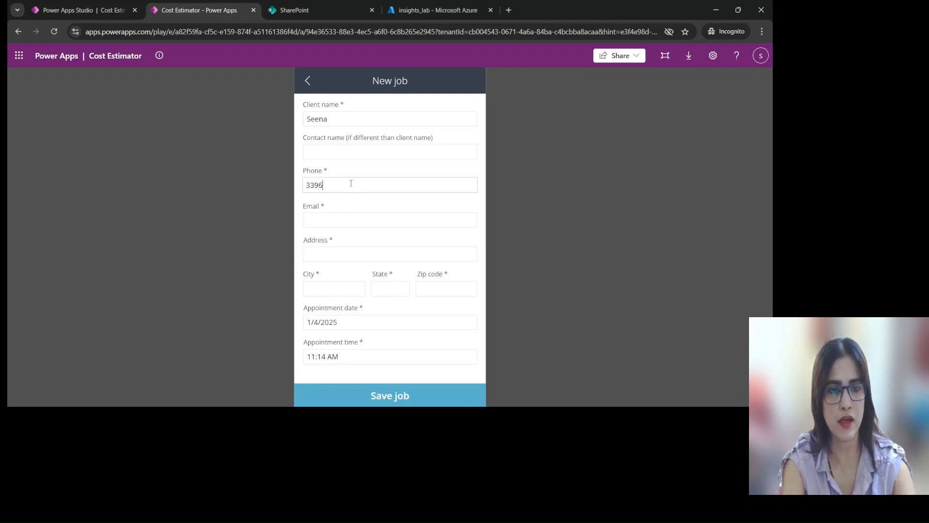
left_click(398, 215)
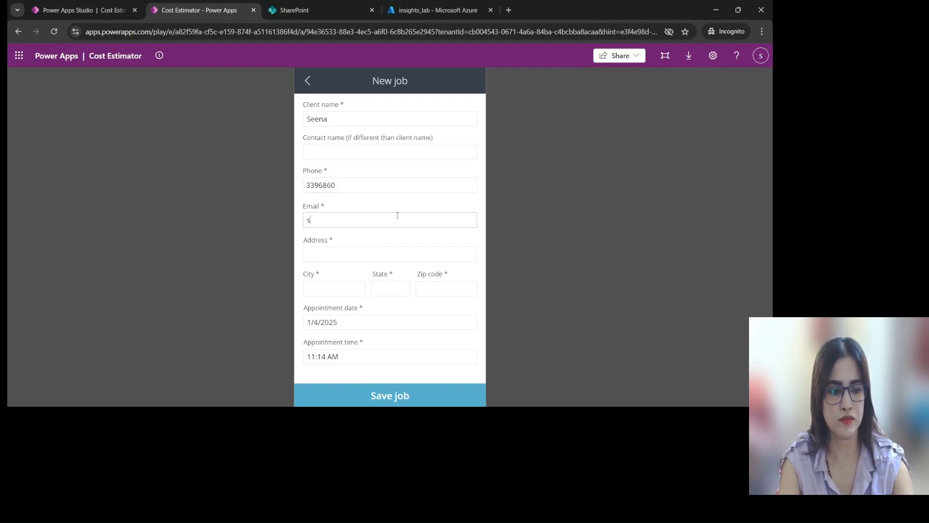
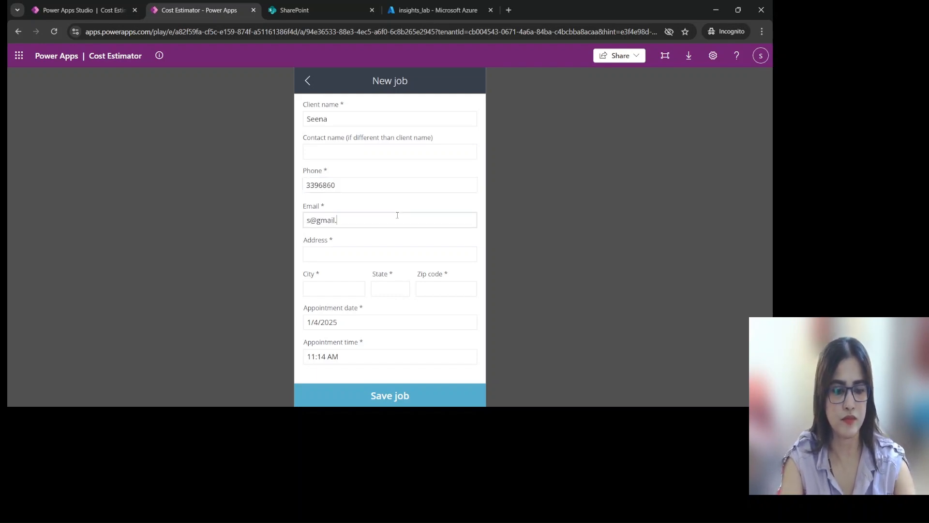
Fill in the new job's address, city, state and zip code
left_click(421, 249)
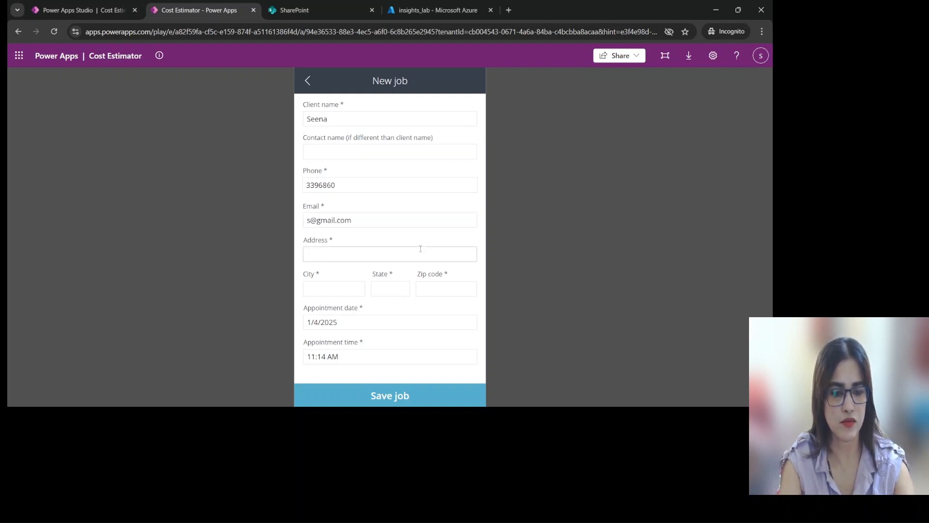
type("manama")
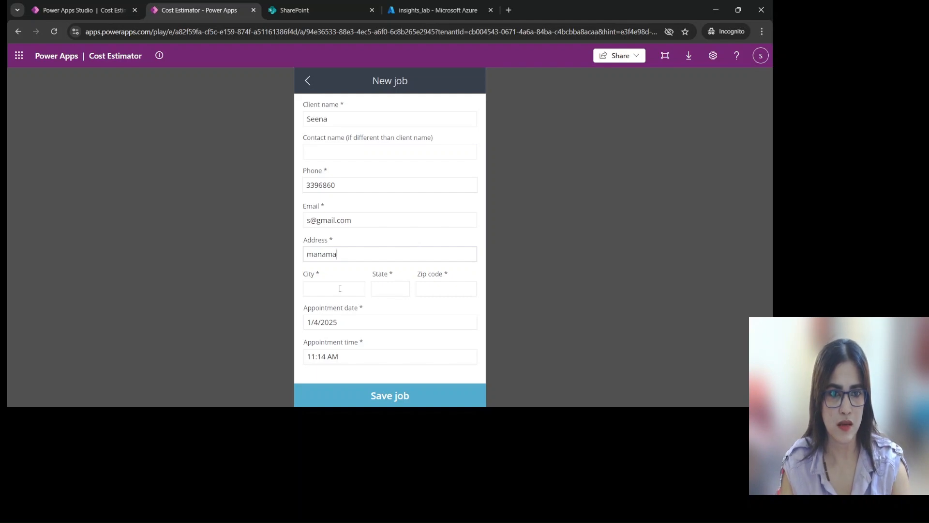
left_click(340, 288)
type("manama")
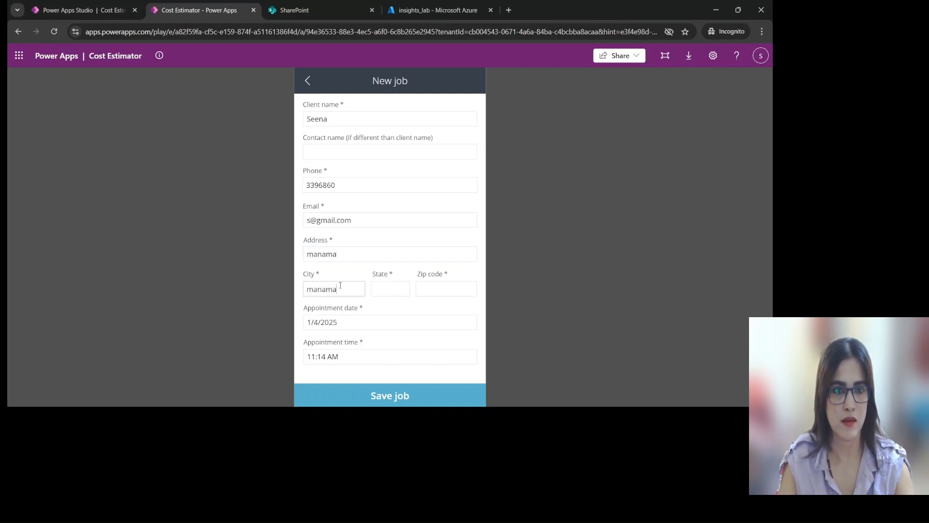
left_click(392, 291)
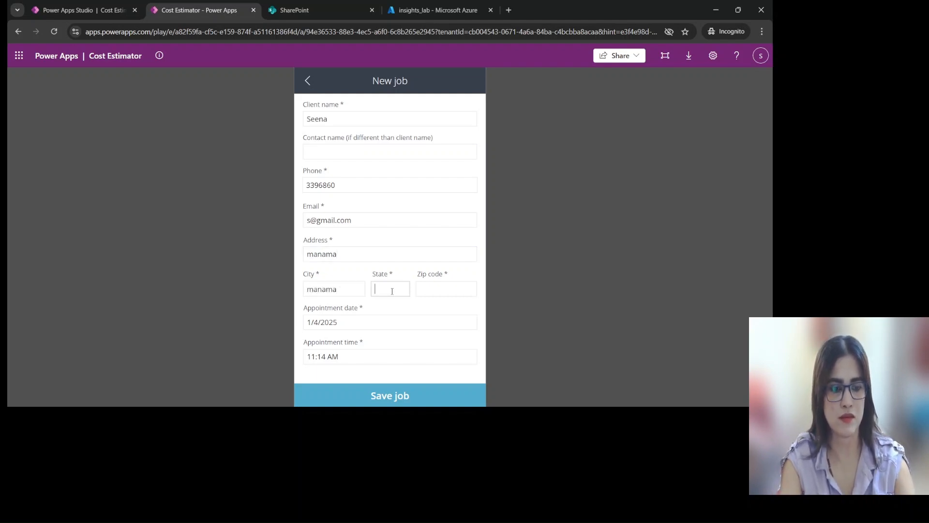
type("manama")
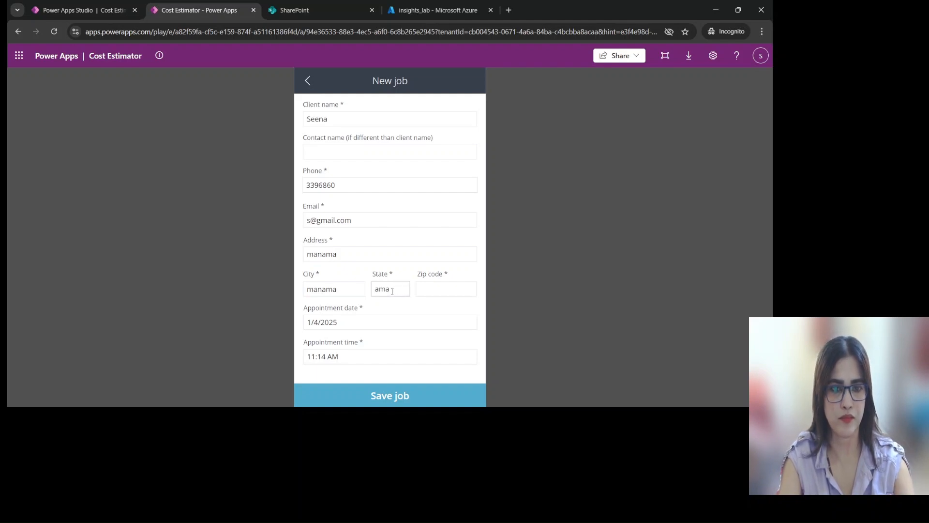
key("BackSpace")
key("BackSpace")
key("BackSpace")
type("manama")
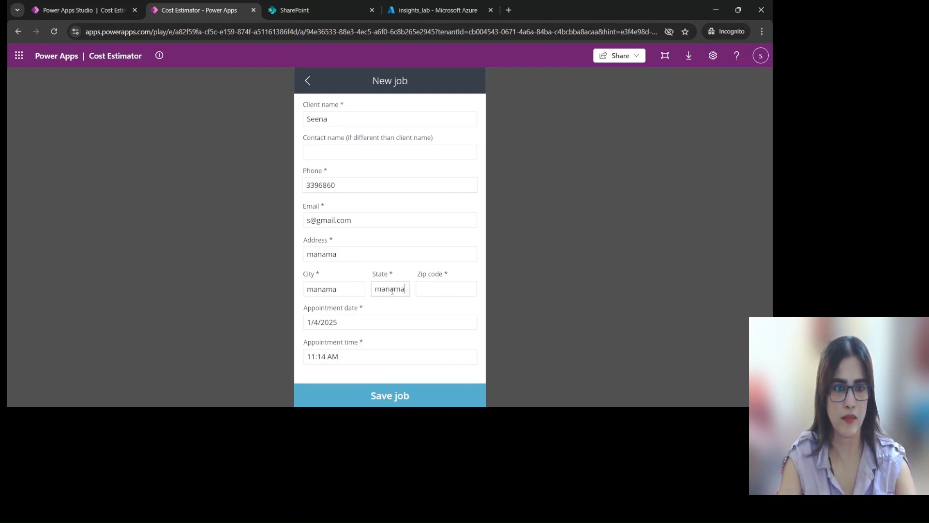
left_click(441, 293)
type("9999")
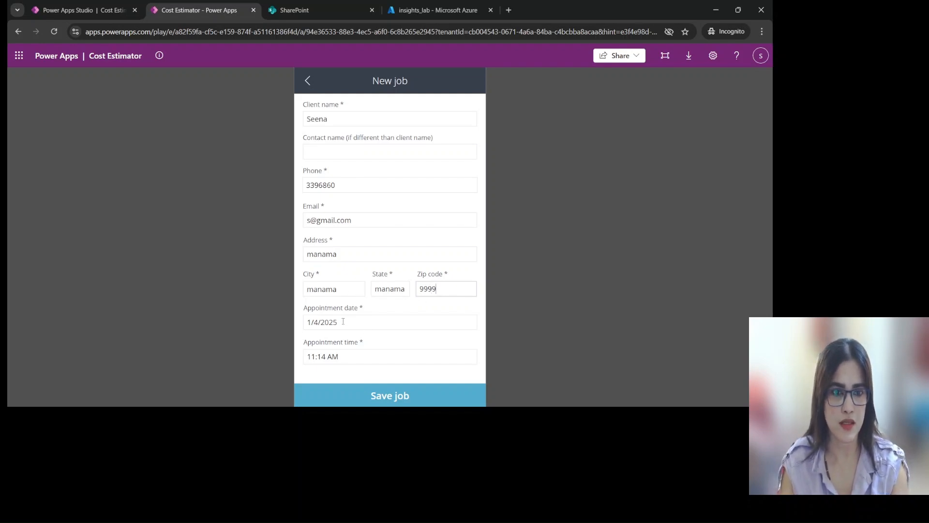
Save the new job with its default appointment date and time, and open its details from the job list
left_click(324, 327)
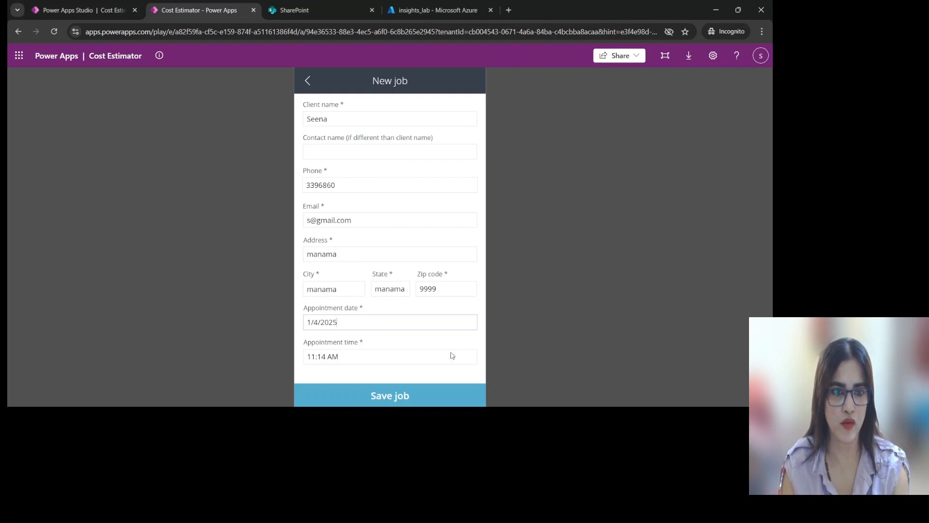
left_click(381, 395)
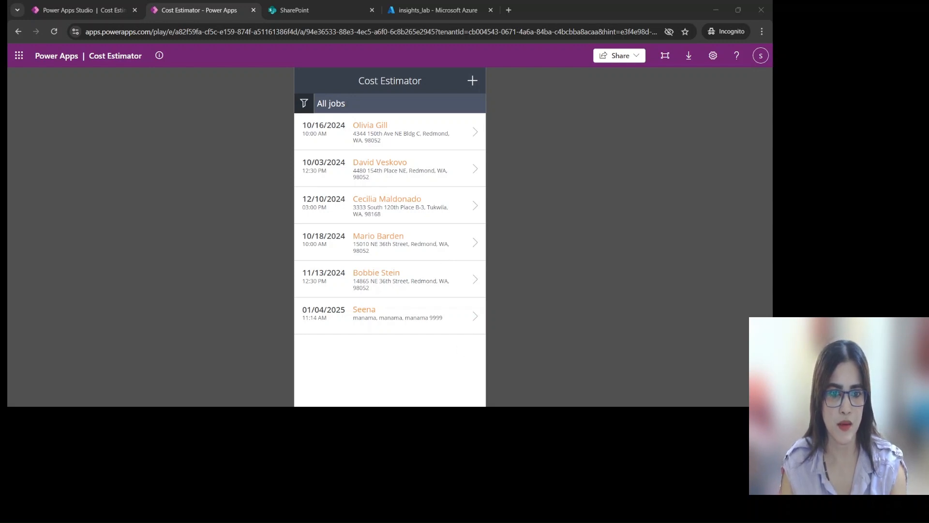
left_click(477, 321)
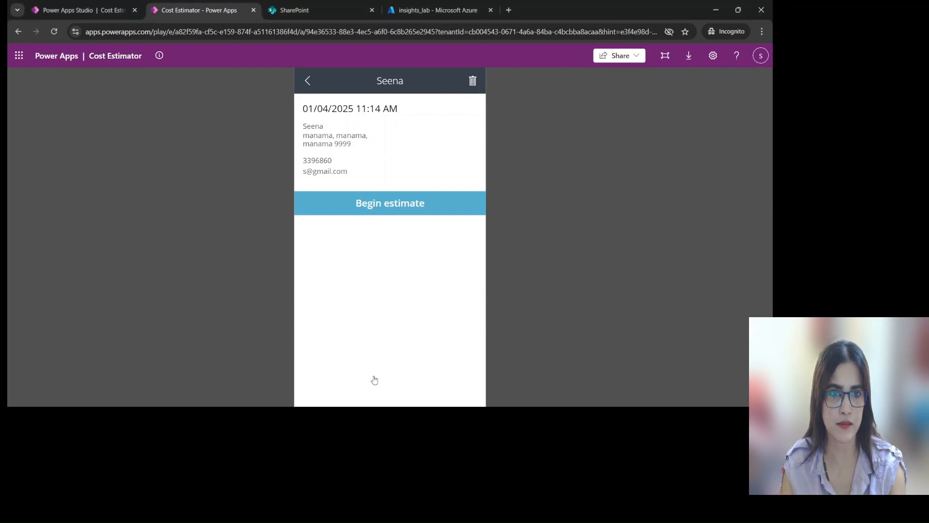
Switch to the insights_lab resource in the Azure portal, review its overview charts, and open Application map and Live metrics
left_click(406, 10)
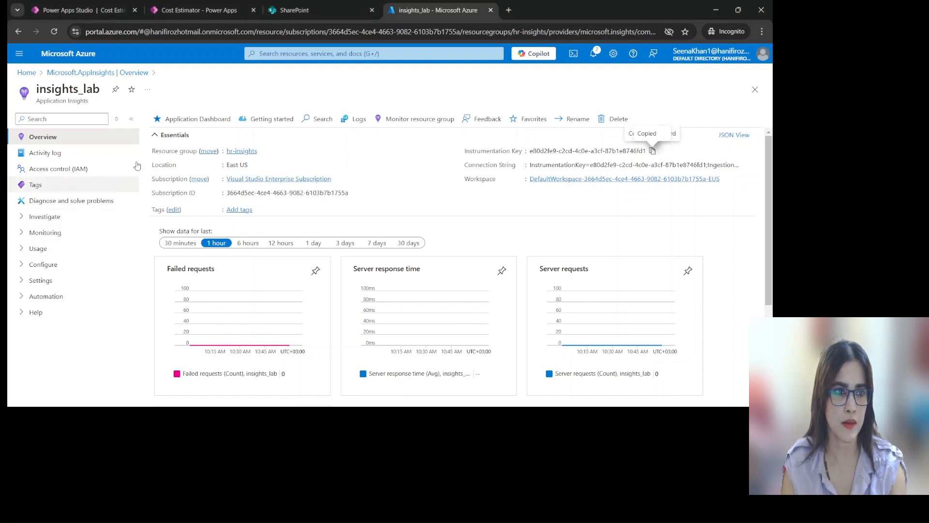
scroll(510, 234, "down", 3)
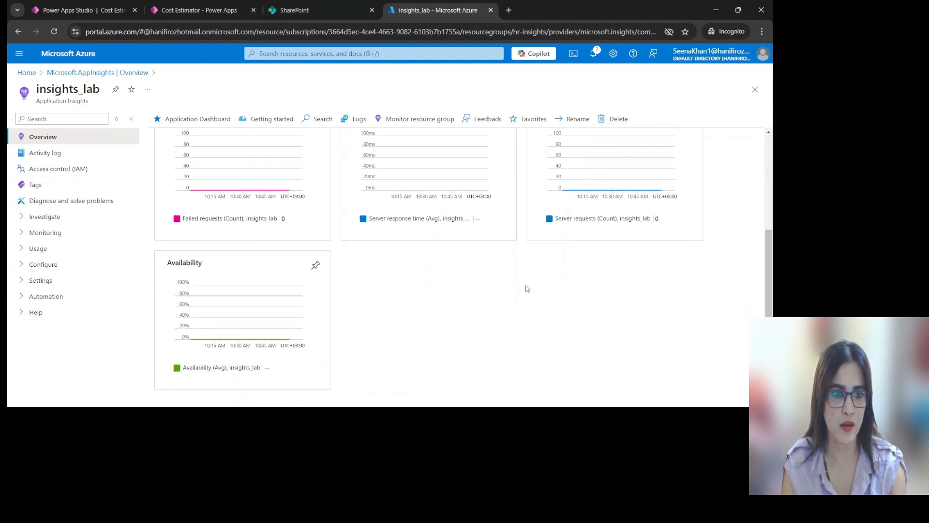
scroll(524, 289, "up", 3)
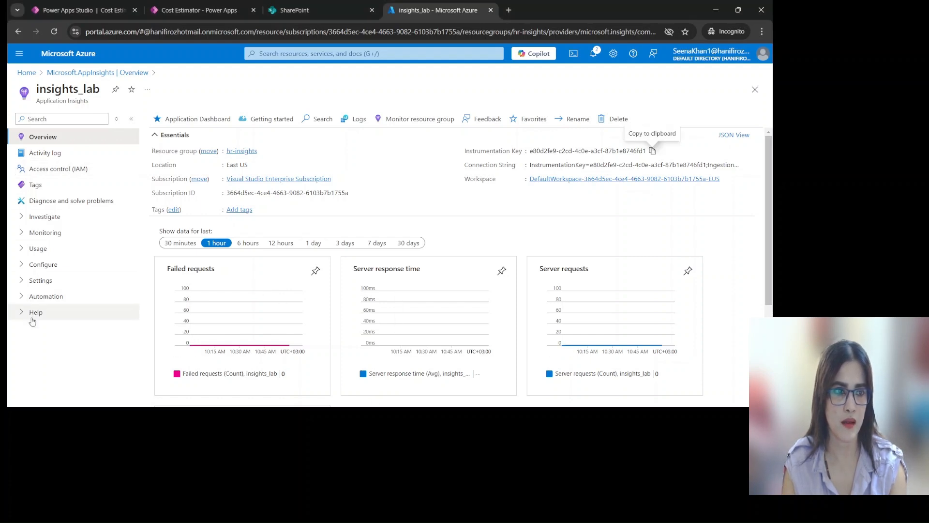
left_click(39, 218)
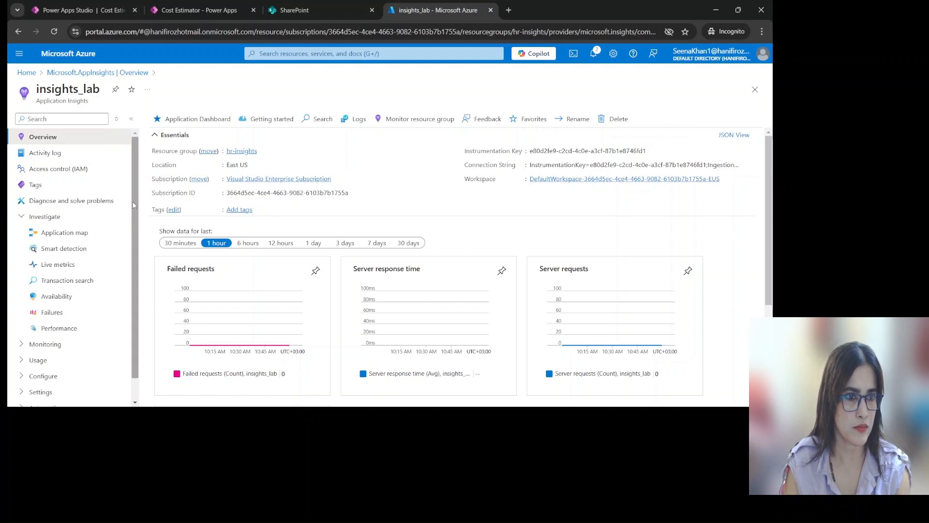
scroll(132, 213, "down", 1)
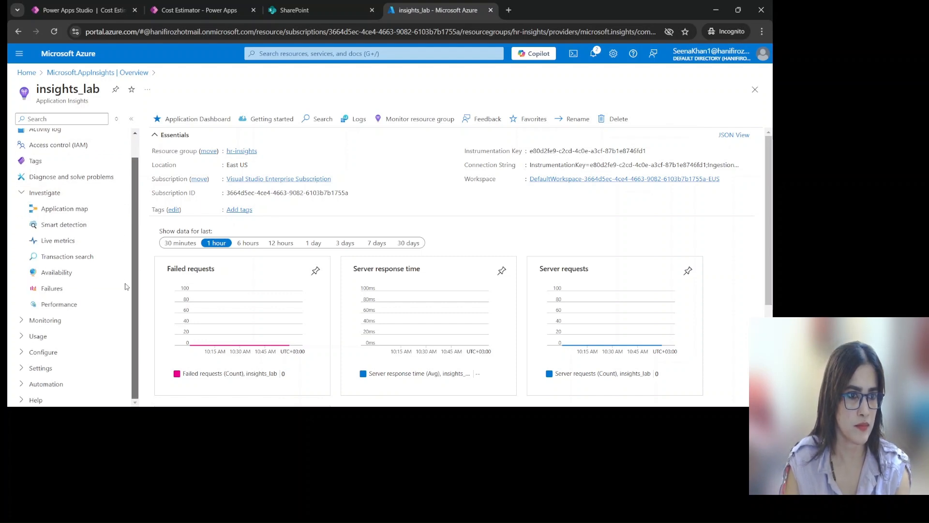
left_click(54, 213)
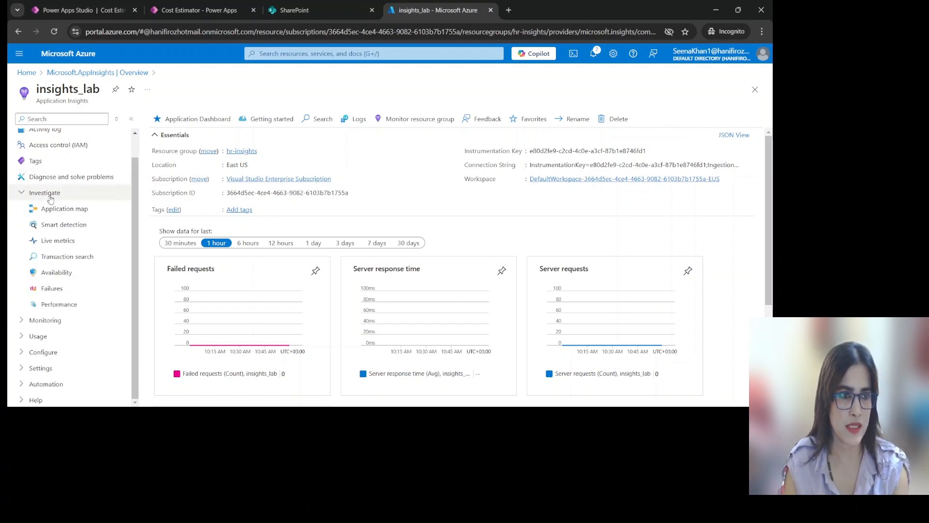
left_click(57, 241)
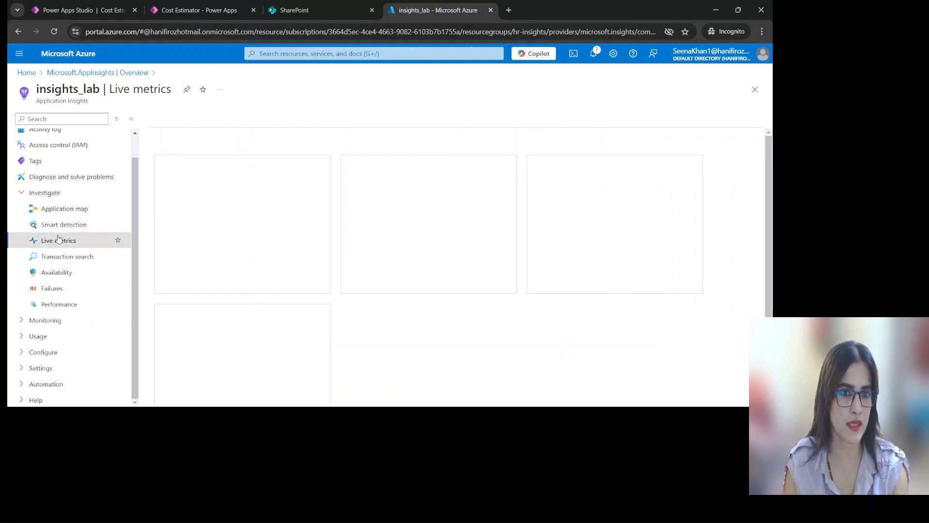
Expand the Monitoring and Usage groups of insights_lab and look through the telemetry views they offer
left_click(21, 320)
scroll(78, 271, "down", 2)
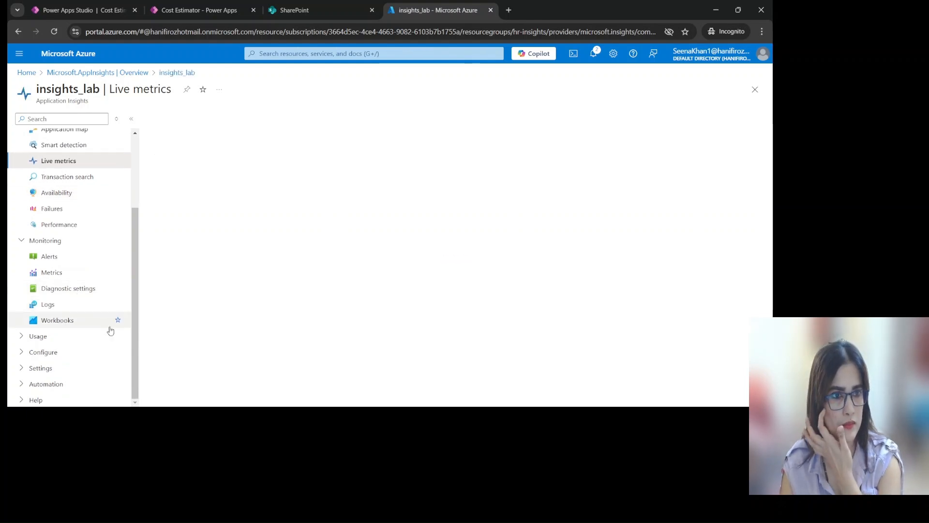
left_click(22, 337)
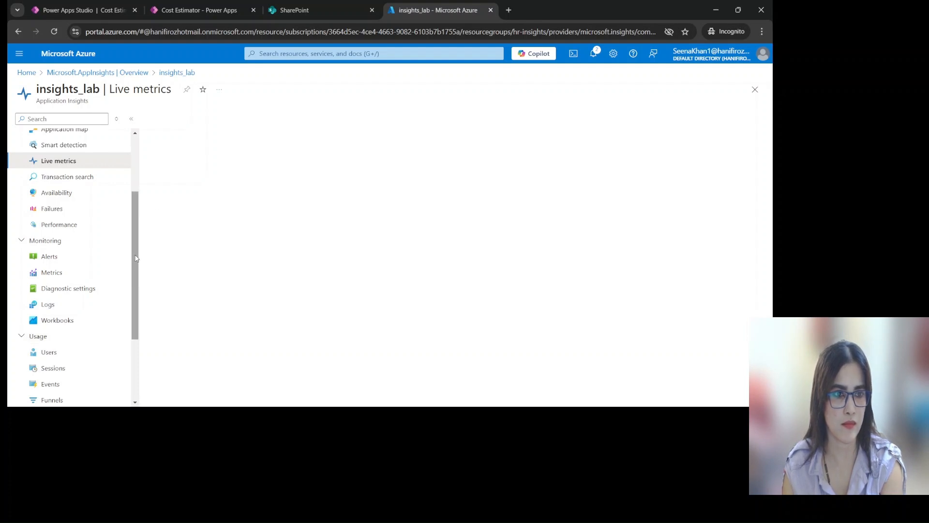
scroll(130, 312, "down", 2)
scroll(130, 312, "down", 1)
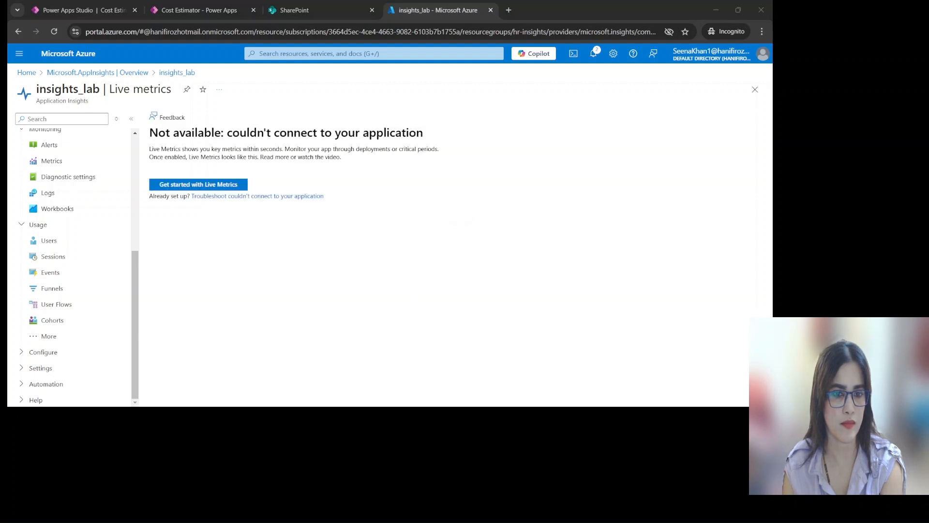
Open the Users view, load its additional insights, and examine sessions, events, performance and the country, operating system and browser breakdowns
left_click(446, 384)
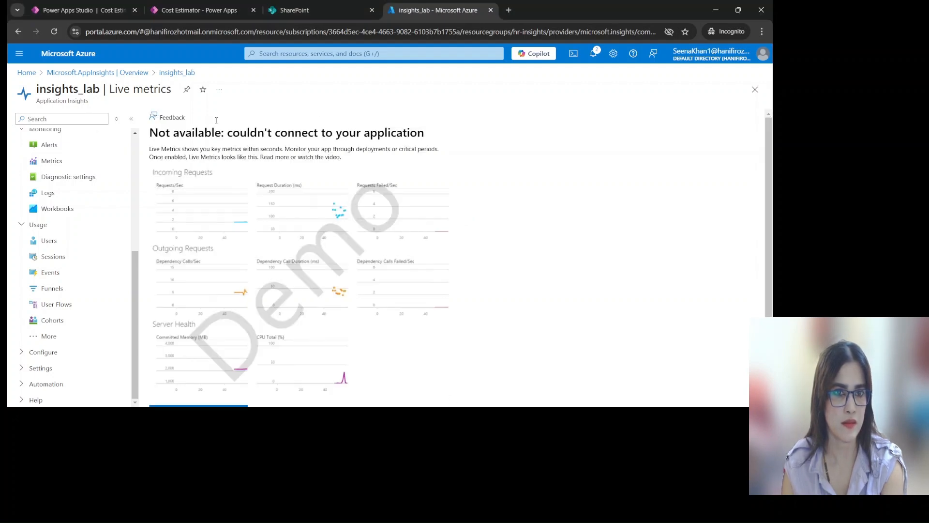
left_click(63, 241)
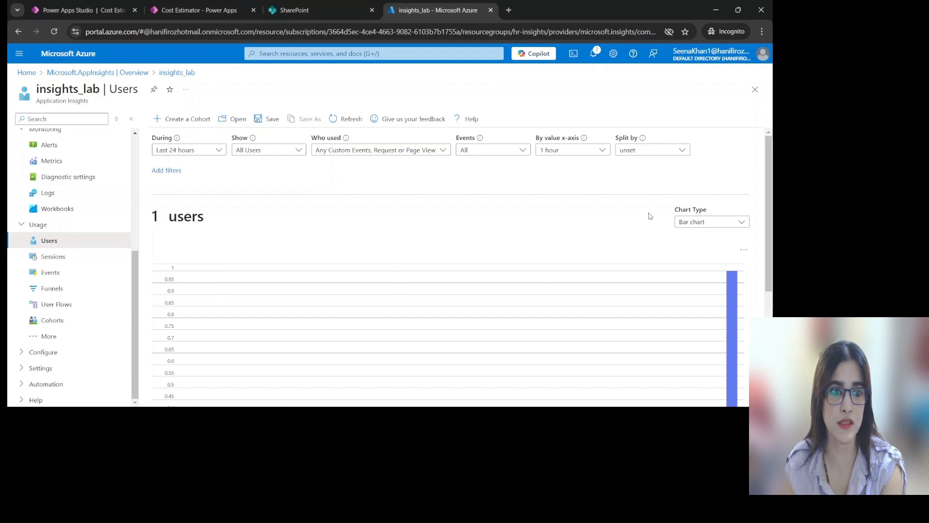
left_click_drag(769, 197, 769, 314)
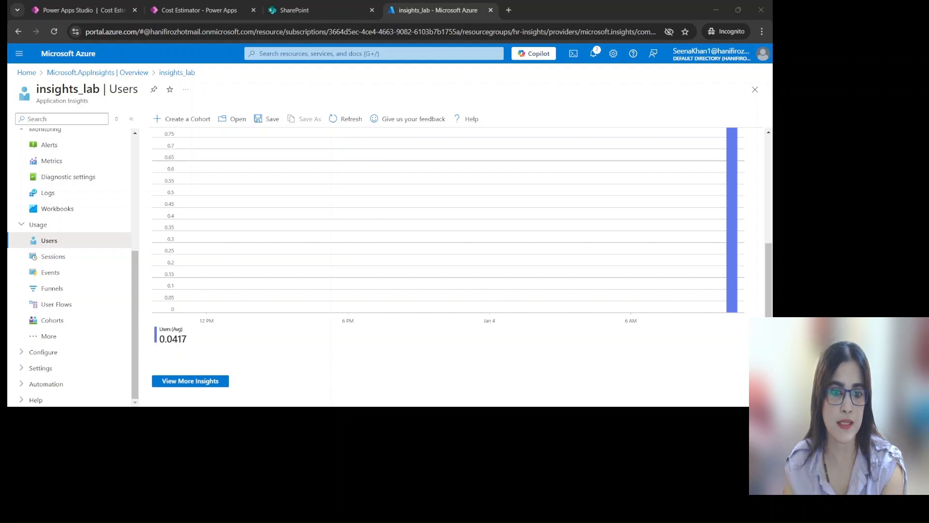
left_click(205, 383)
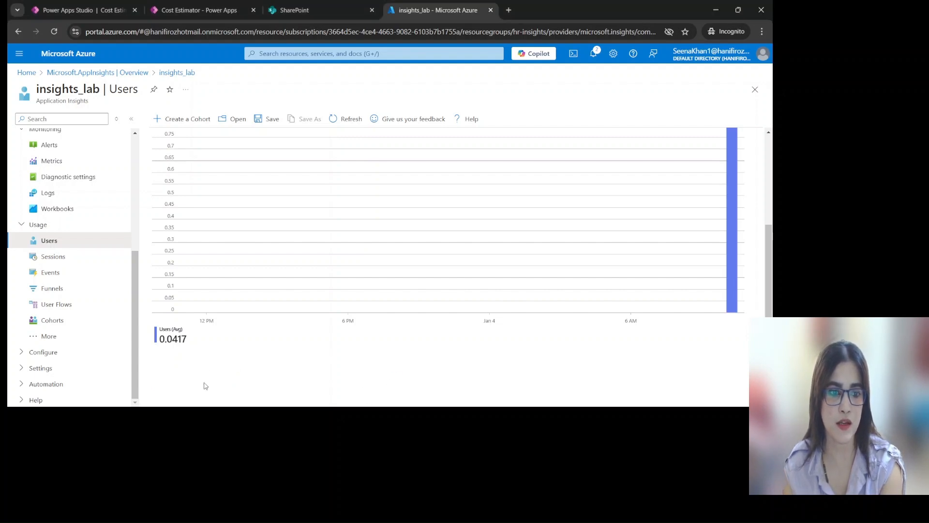
scroll(204, 386, "down", 3)
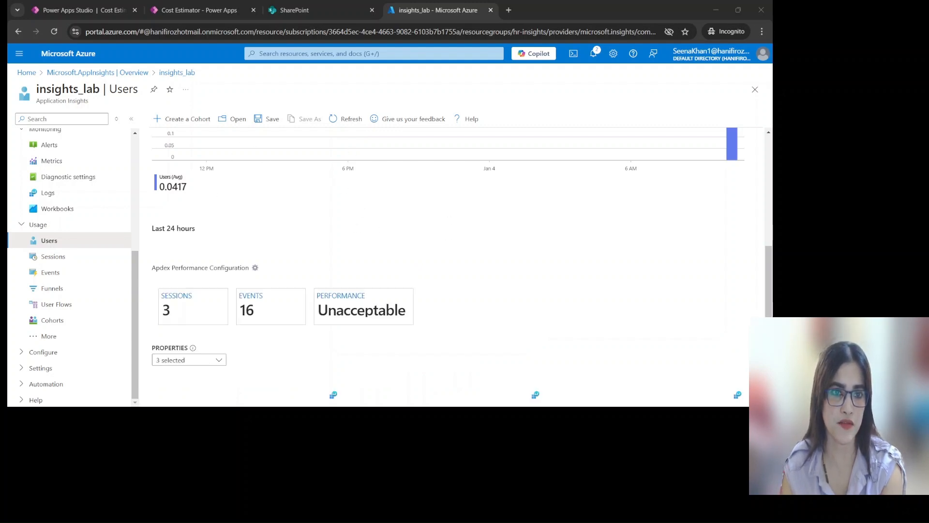
left_click(409, 385)
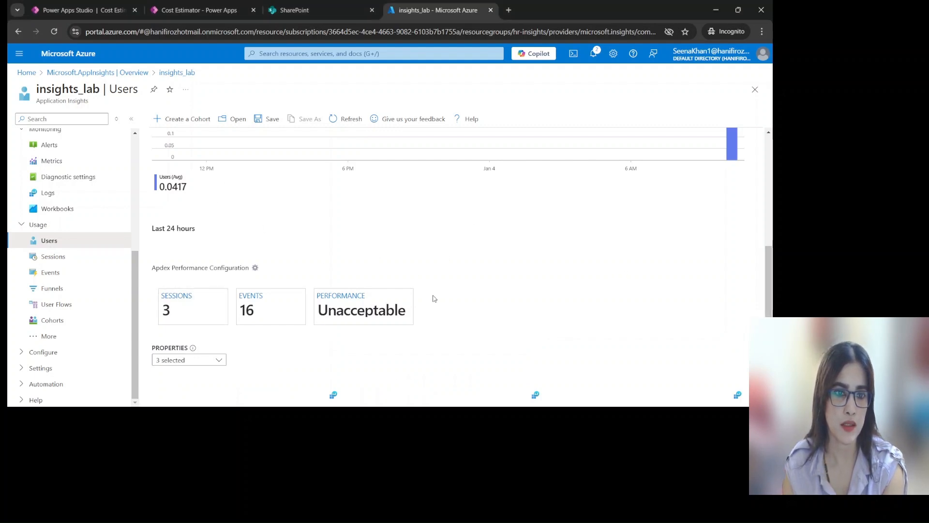
scroll(445, 289, "down", 5)
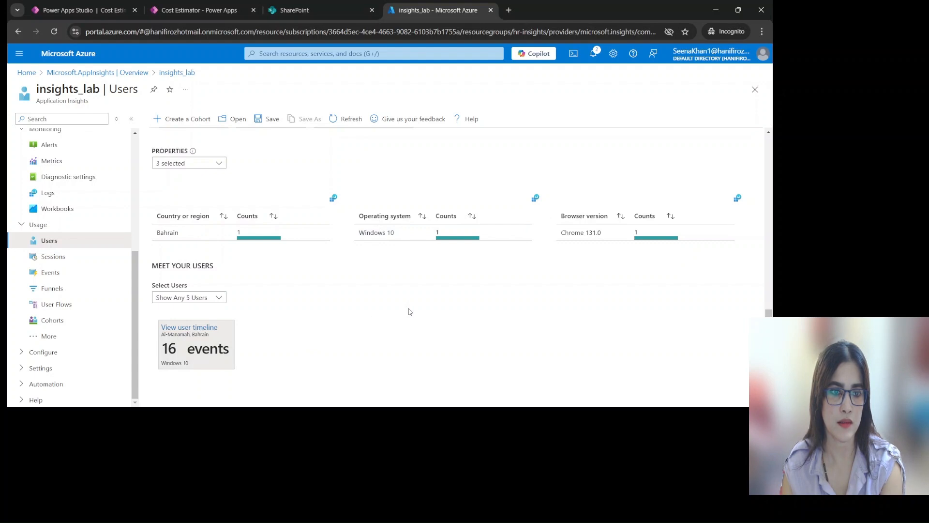
left_click_drag(770, 314, 772, 291)
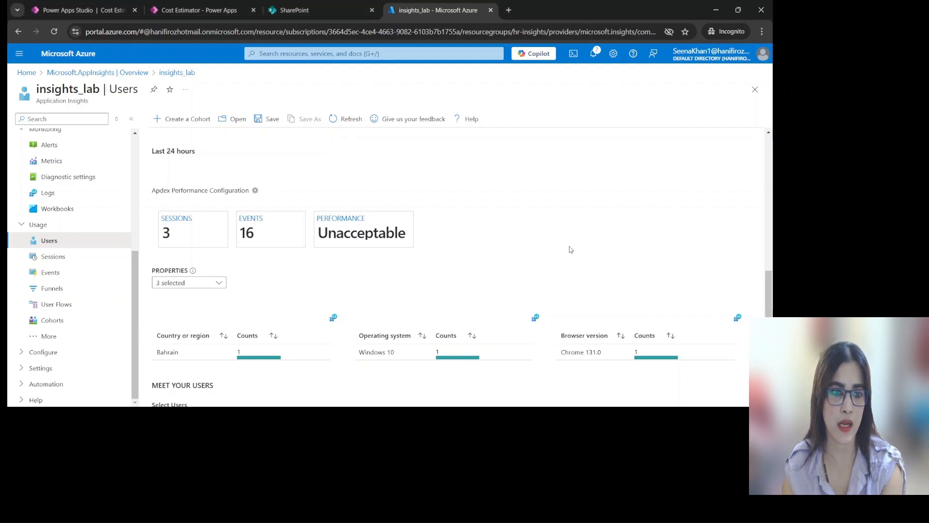
scroll(333, 282, "down", 3)
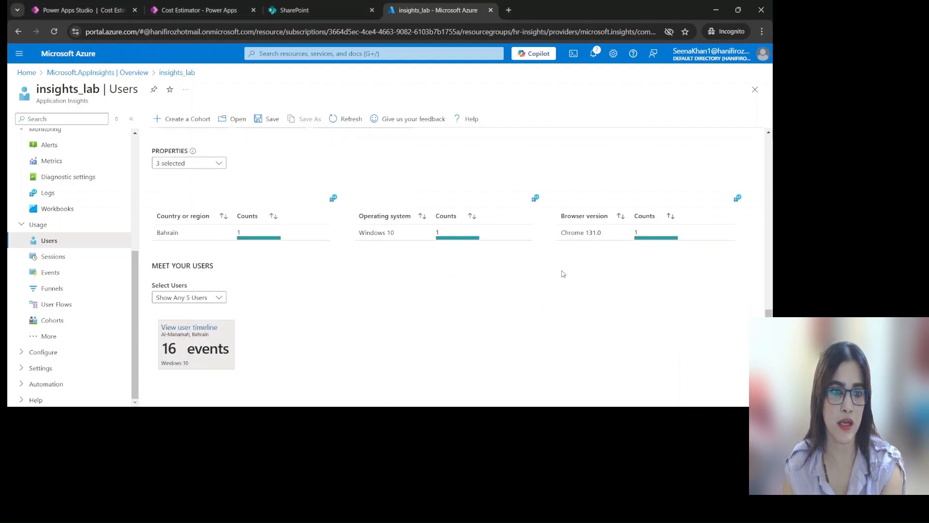
Open the user timeline and expand the one-minute session to examine its sequence of page views
left_click(207, 327)
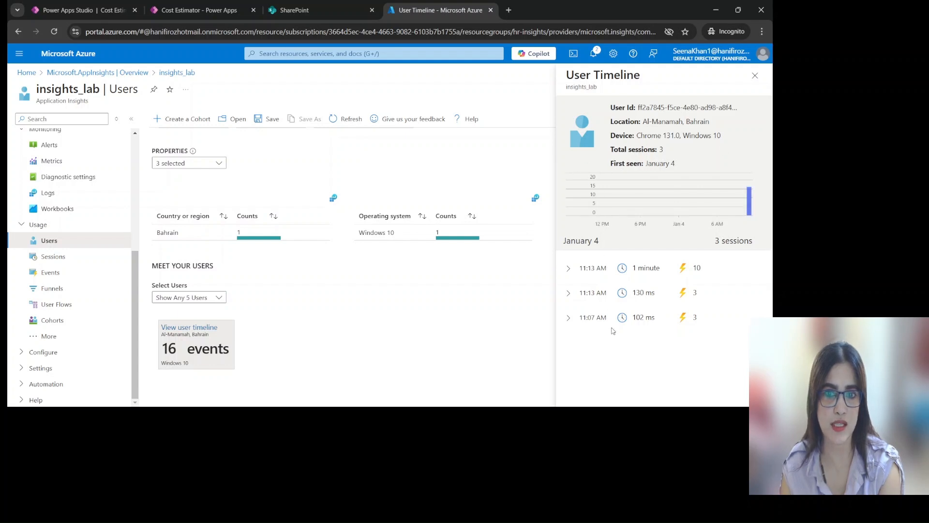
left_click(569, 269)
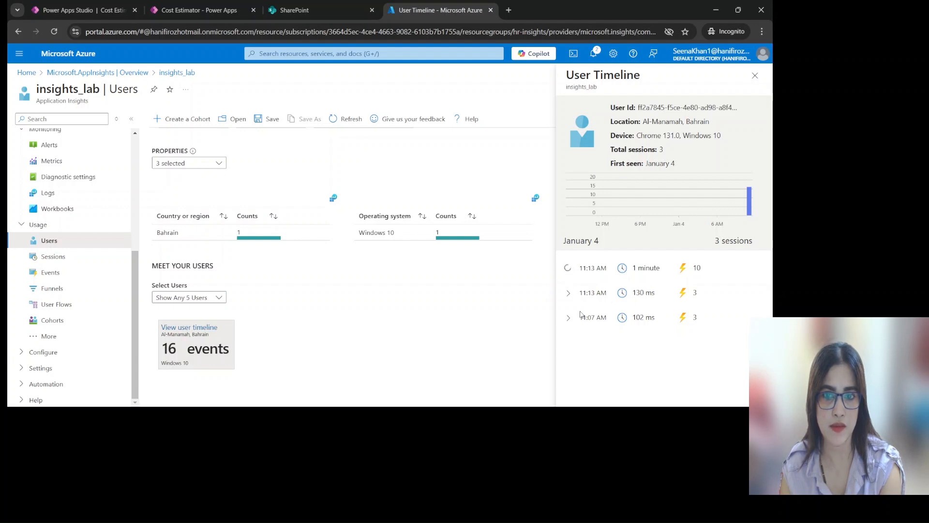
left_click_drag(770, 234, 769, 319)
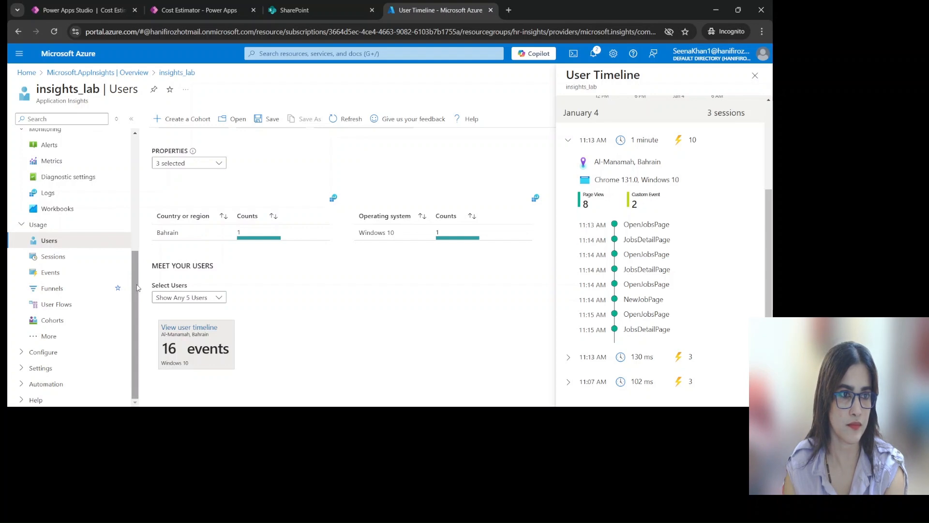
Open the Logs view of insights_lab and dismiss the welcome page, the Queries hub and the new logs experience notice
scroll(97, 261, "up", 3)
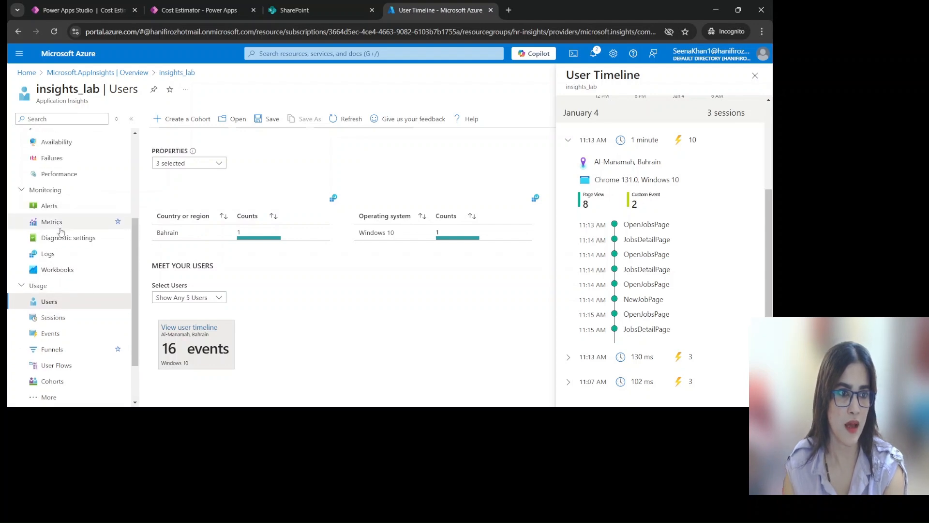
left_click(48, 253)
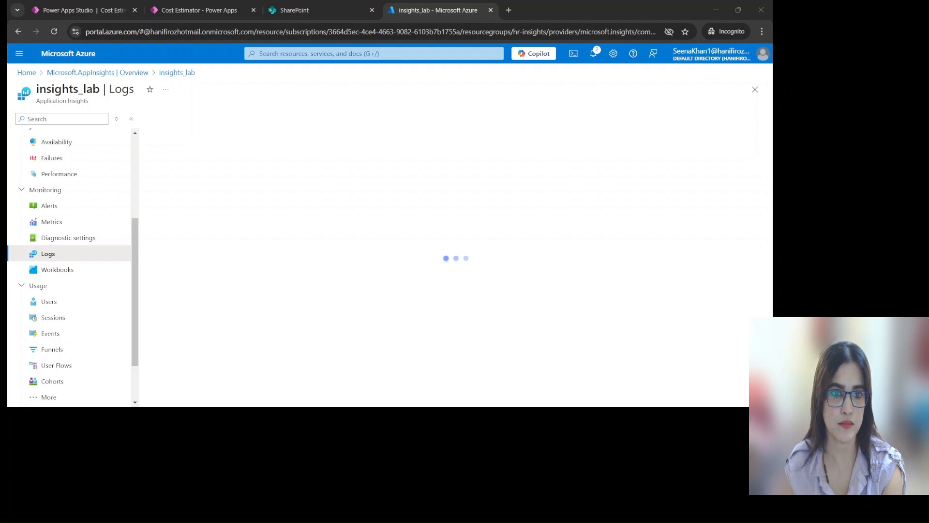
left_click(416, 388)
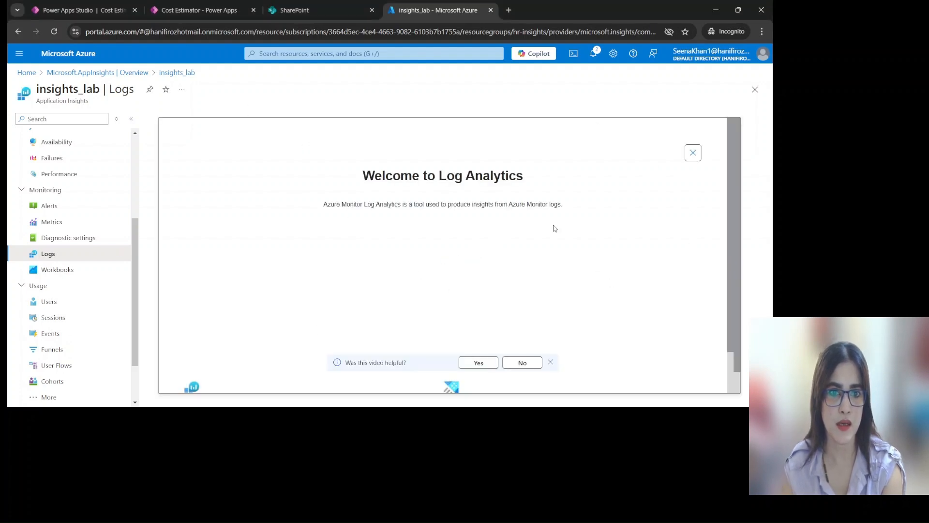
left_click(693, 154)
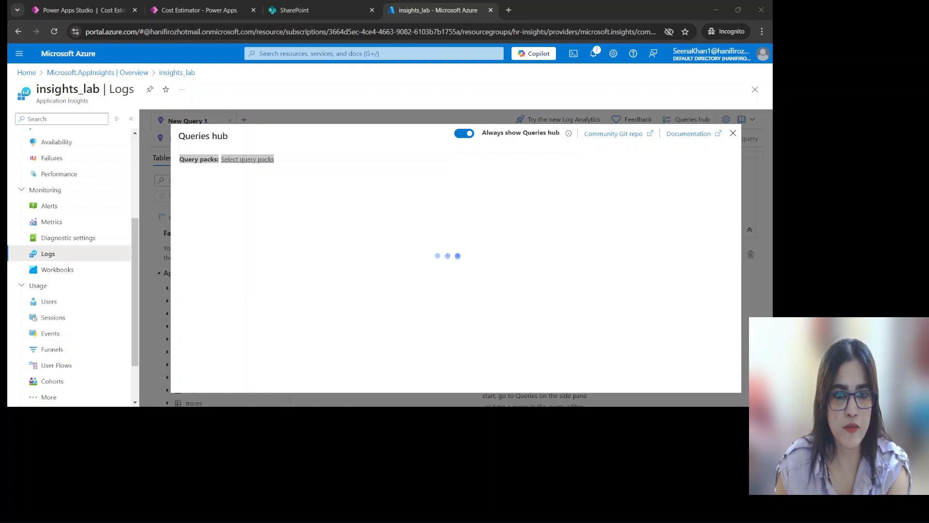
left_click(444, 173)
left_click(732, 133)
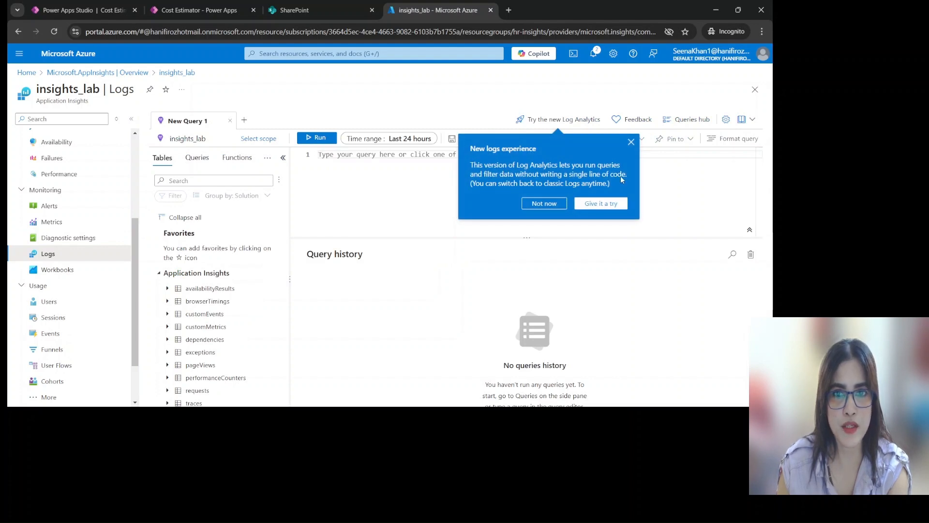
left_click(631, 142)
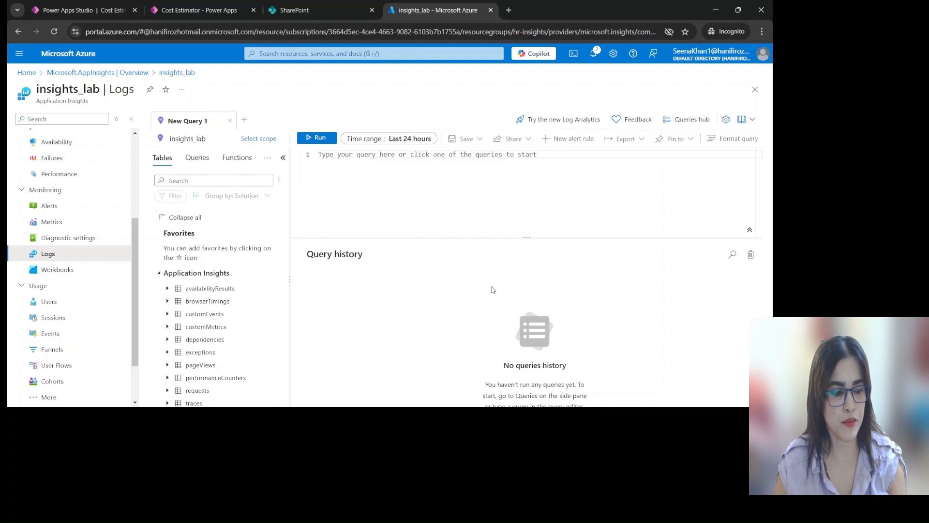
Enter the query pageViews with a trailing pipe on the second line and try to run it
left_click(312, 379)
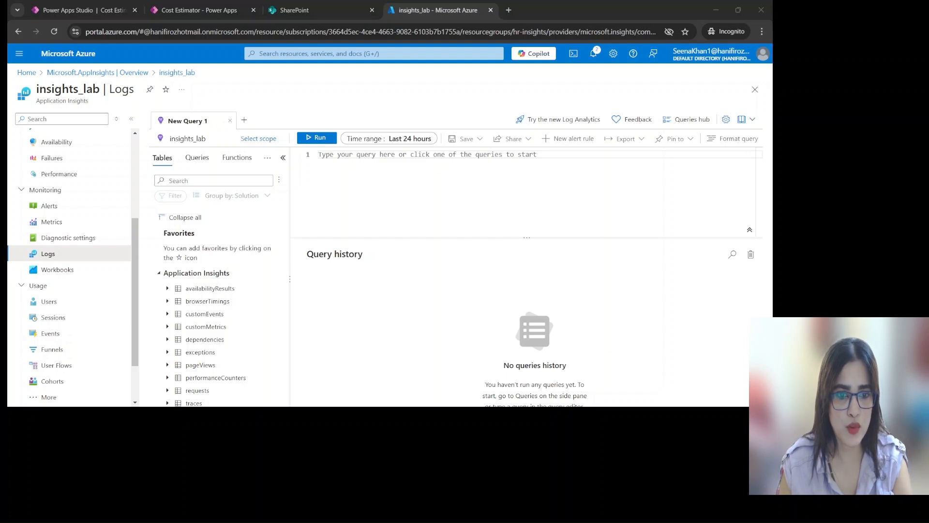
left_click(428, 381)
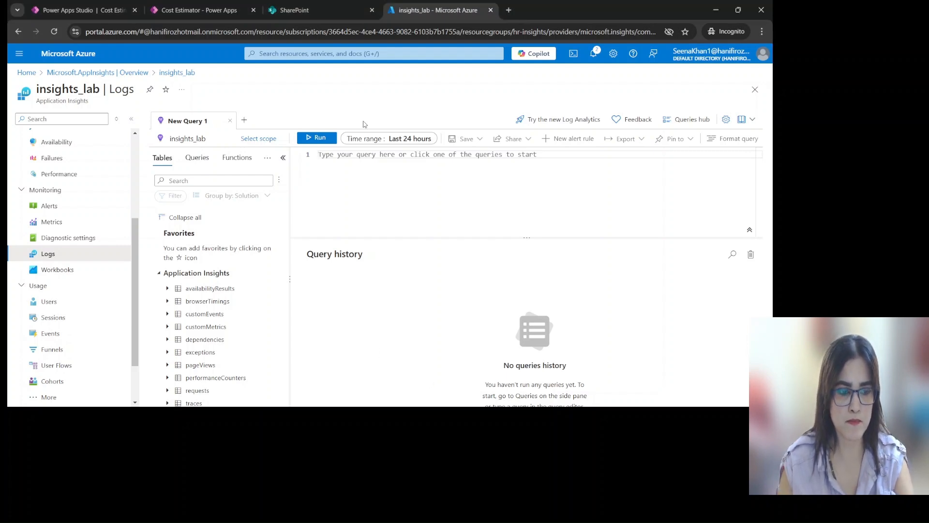
type("pageViews")
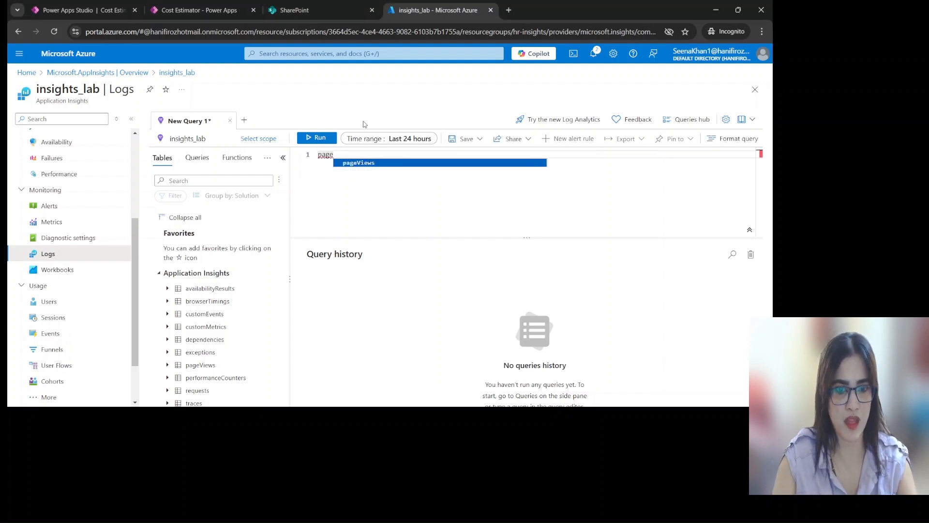
key("Return")
type("|")
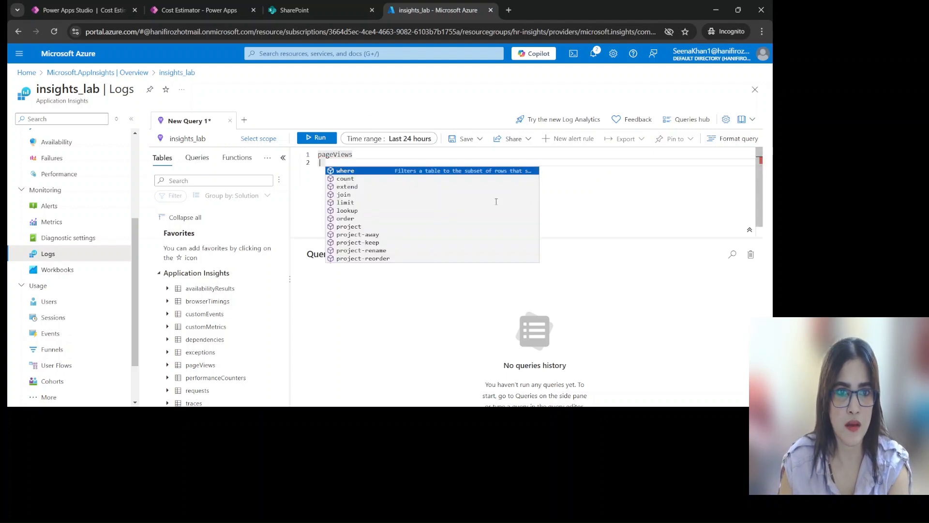
left_click(325, 139)
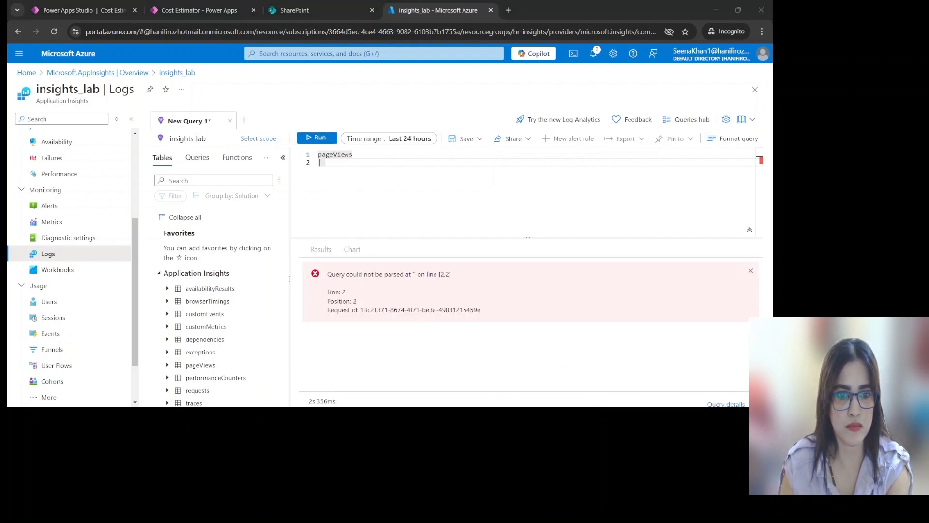
Remove the pipe line so the query contains only pageViews, and run it
left_click(416, 394)
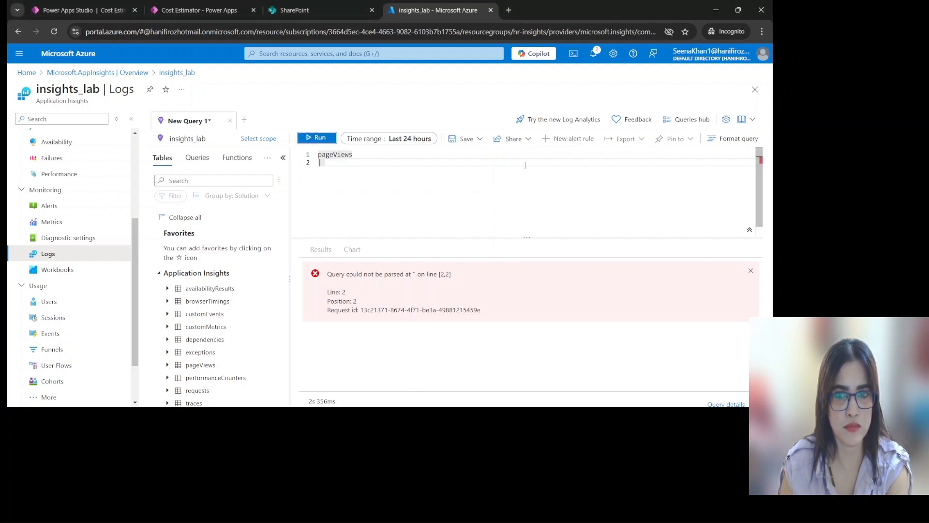
left_click(368, 155)
type("|")
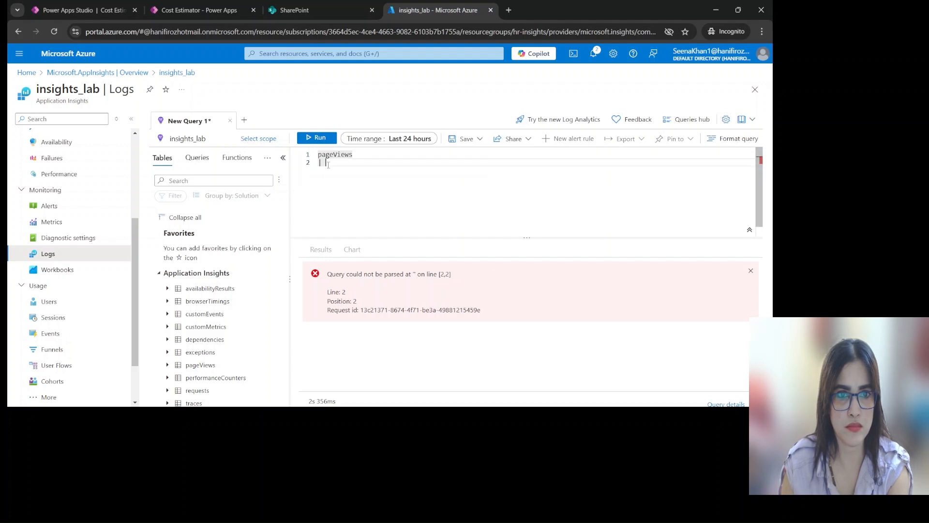
key("BackSpace")
key("BackSpace")
key("BackSpace")
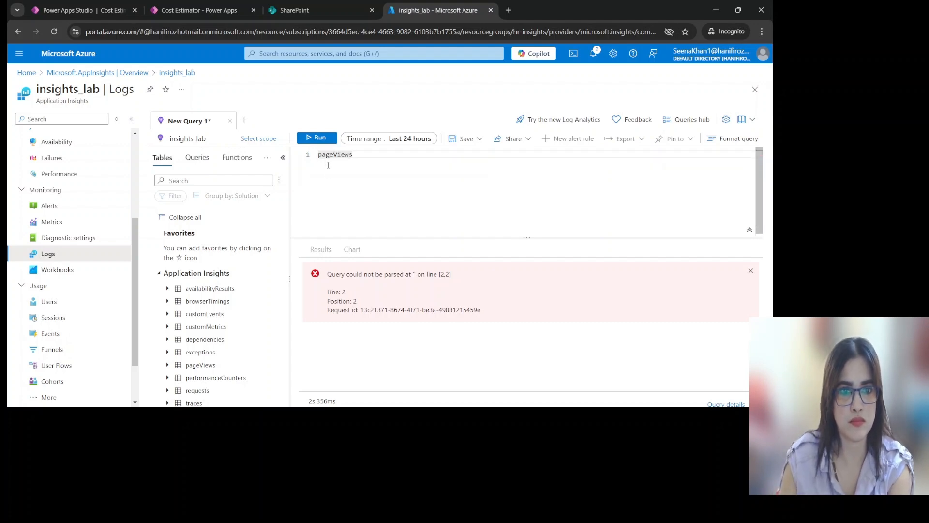
left_click(318, 137)
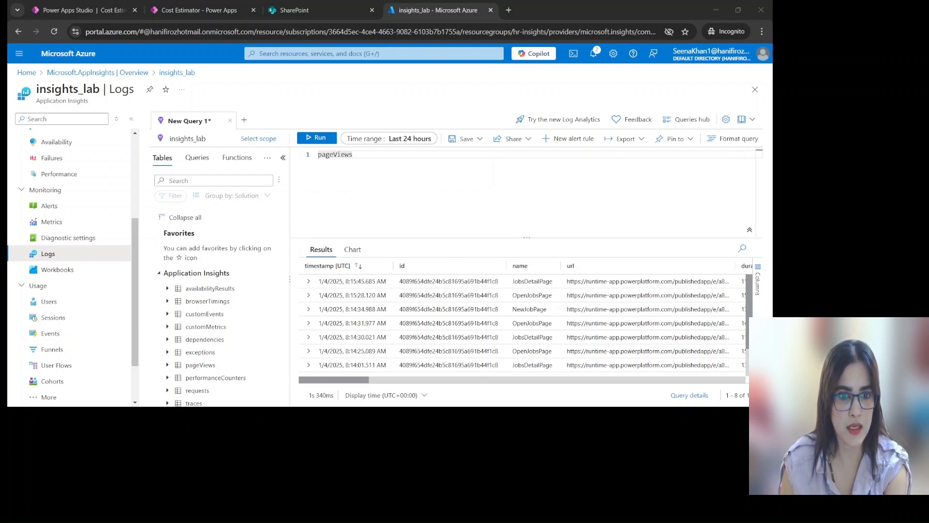
Expand the first JobsDetailPage record and its customDimensions to examine the app, screen, duration and environment properties
left_click(308, 281)
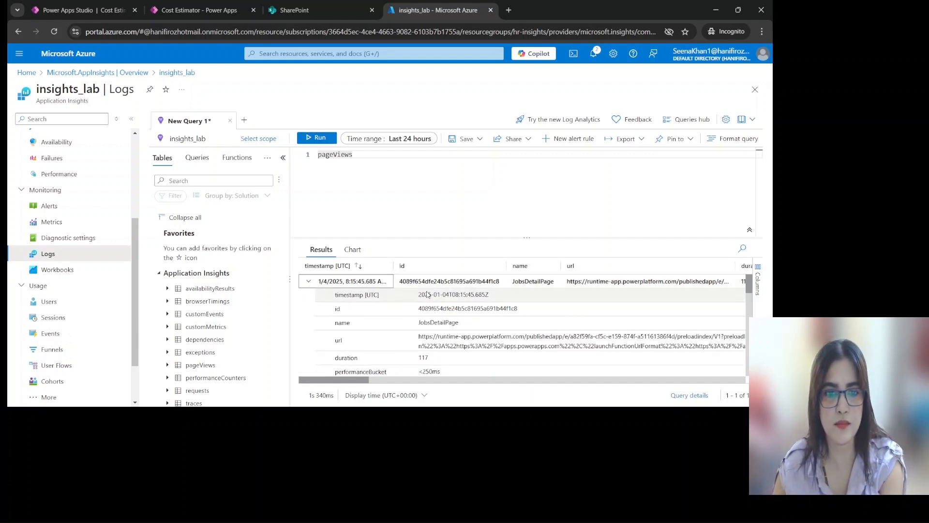
scroll(427, 294, "down", 4)
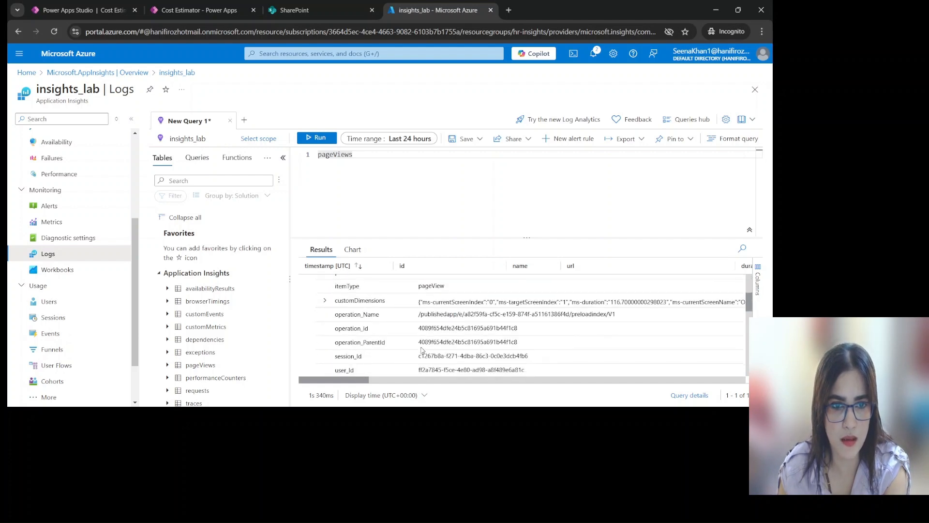
left_click(325, 301)
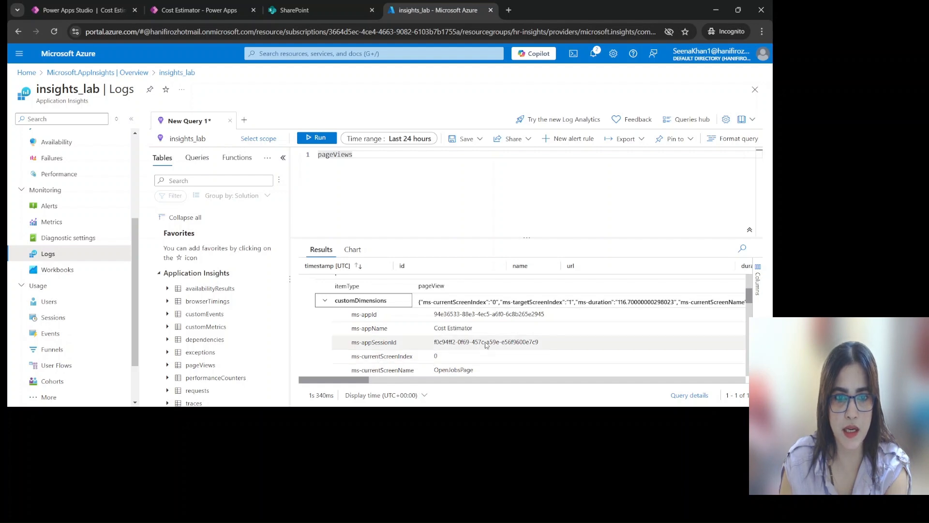
scroll(485, 345, "down", 2)
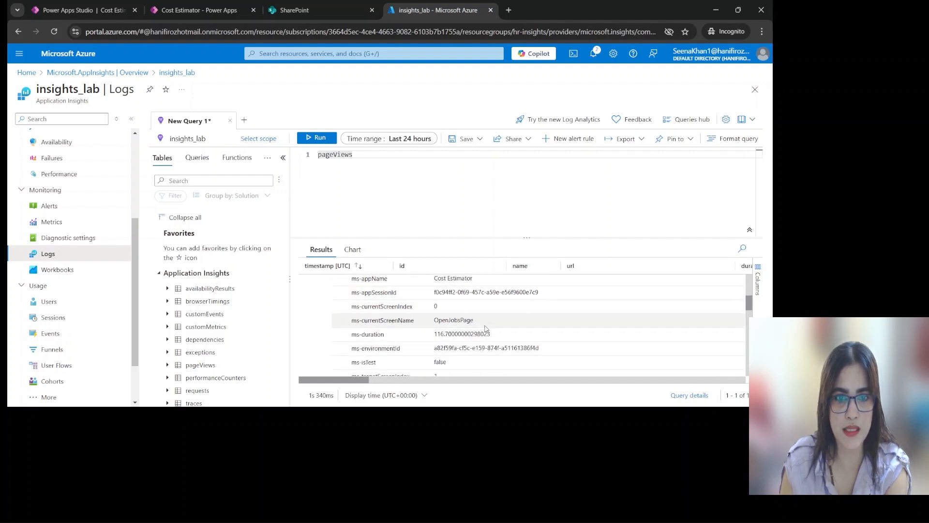
scroll(486, 329, "down", 2)
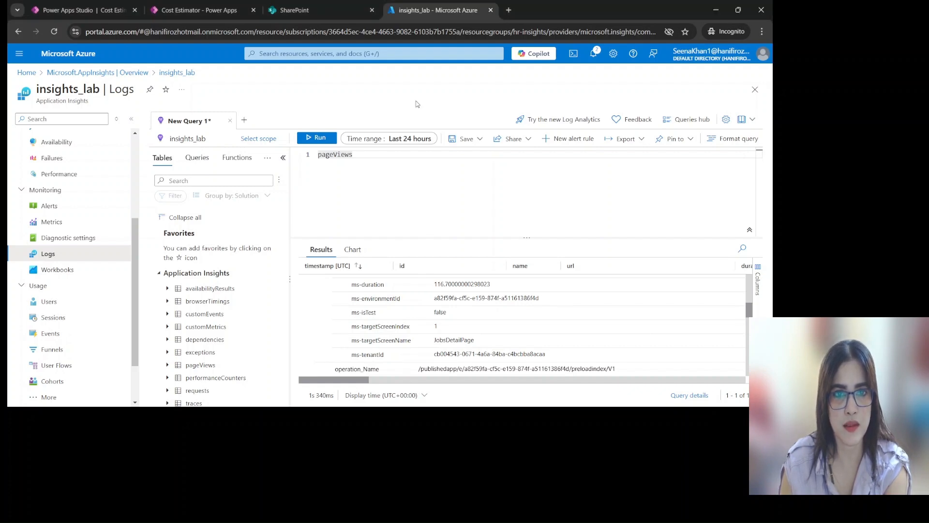
Replace the query with traces, leaving no trailing pipe line, and run it
left_click_drag(354, 154, 304, 147)
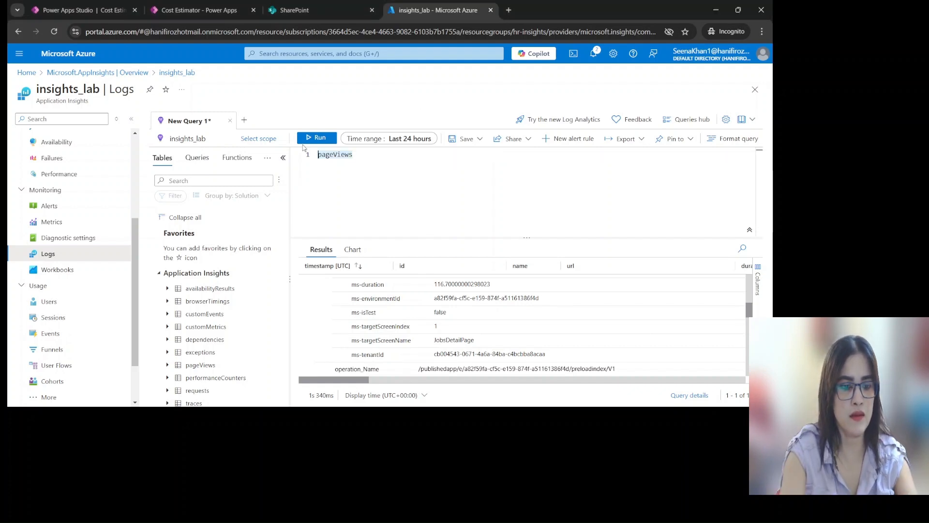
type("traces")
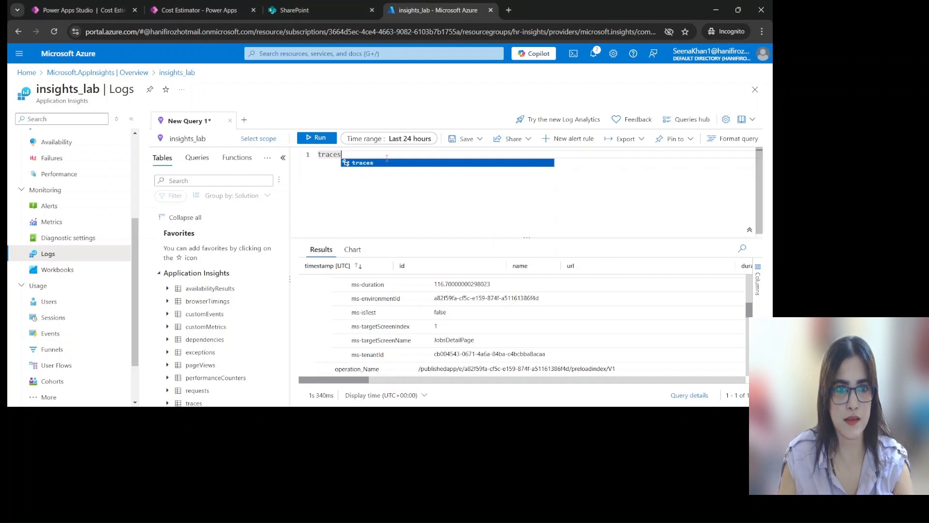
key("Return")
key("BackSpace")
key("BackSpace")
key("BackSpace")
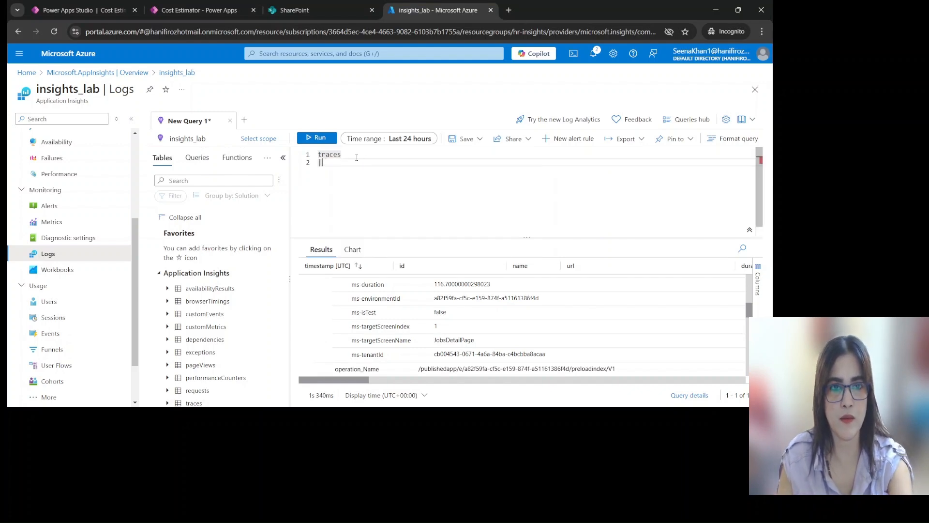
key("shift+Return")
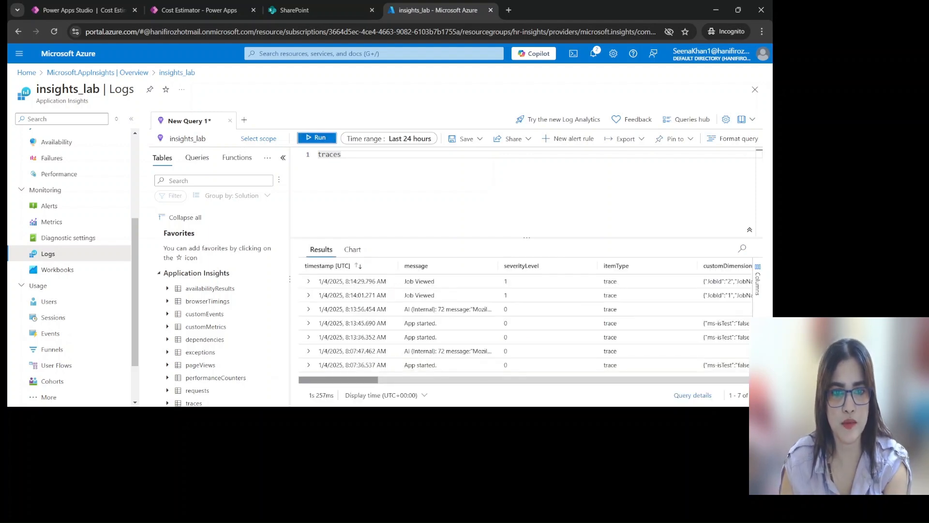
Expand the newest Job Viewed trace and its customDimensions to examine the custom JobId and JobName properties
left_click(300, 418)
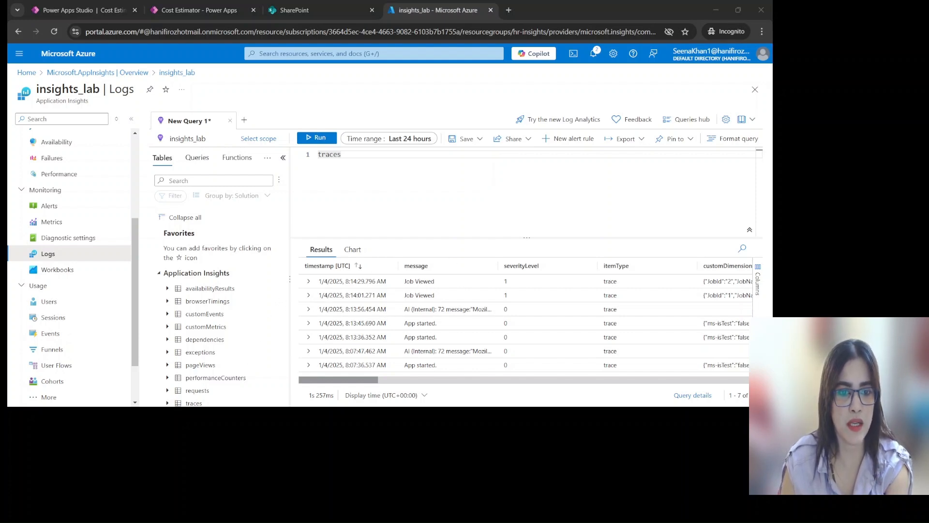
left_click(308, 284)
left_click(307, 282)
left_click(325, 351)
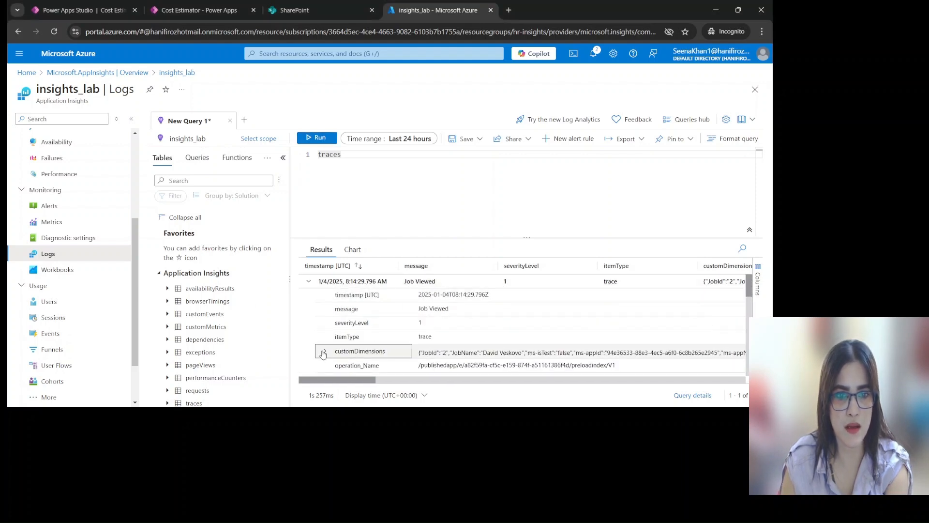
scroll(493, 333, "down", 1)
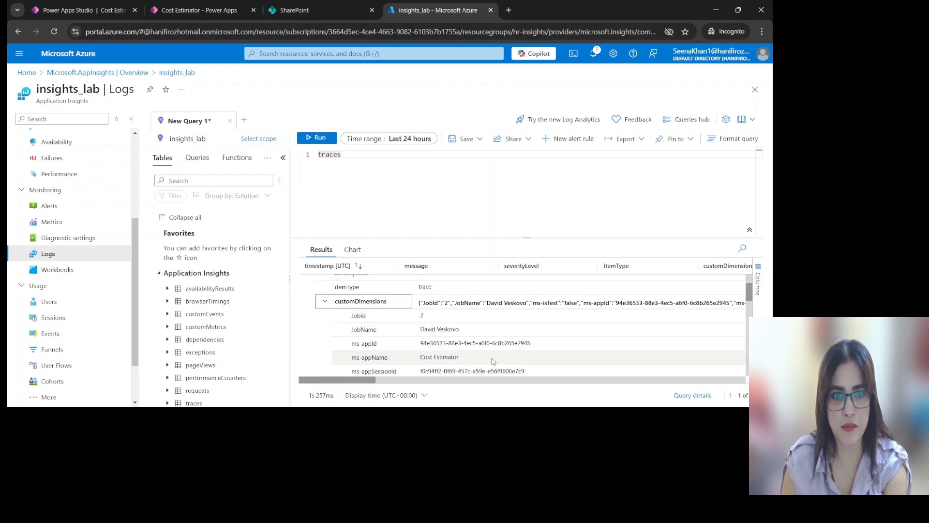
scroll(550, 332, "down", 1)
scroll(380, 366, "up", 1)
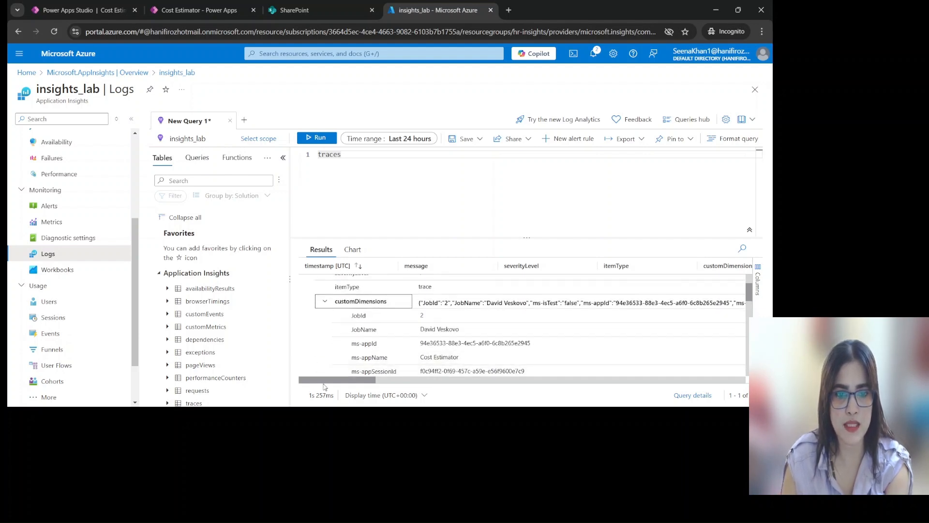
key("alt+Tab")
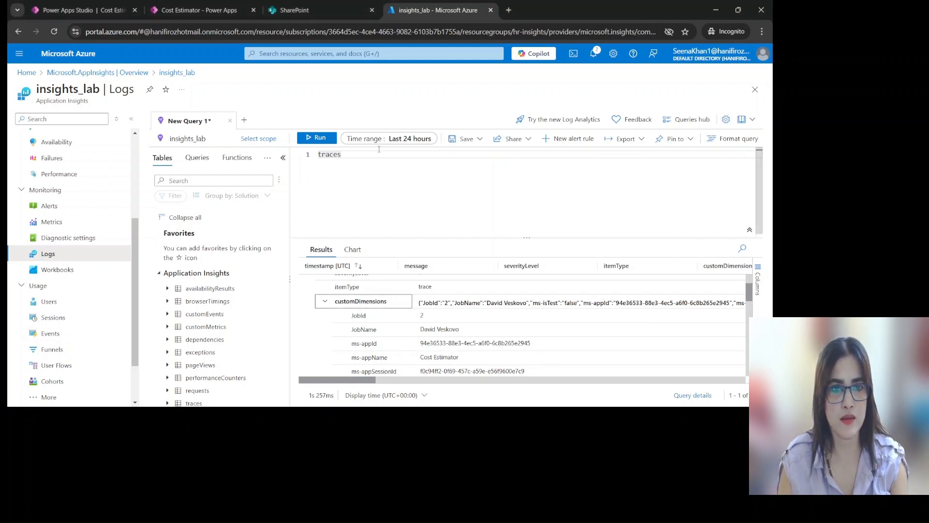
Add a second query line with a piped where clause on the message column
left_click(358, 156)
key("Return")
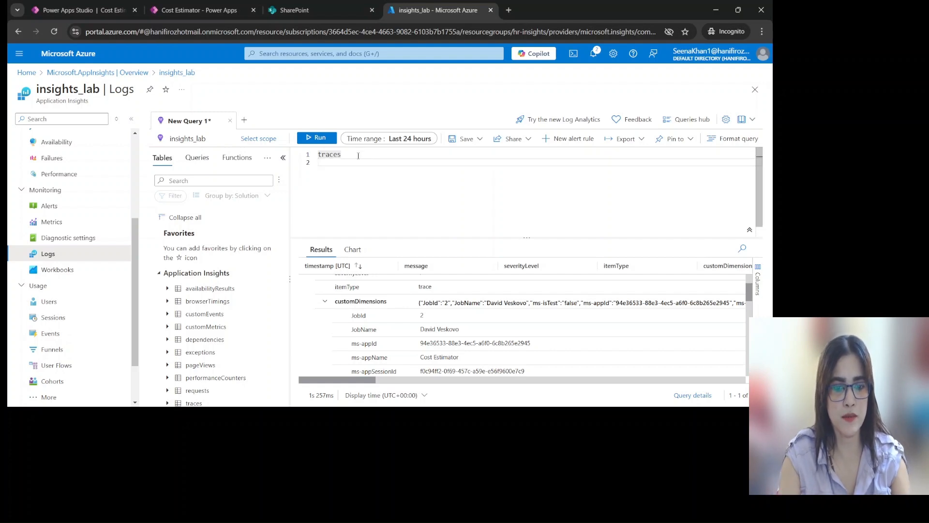
type("| ")
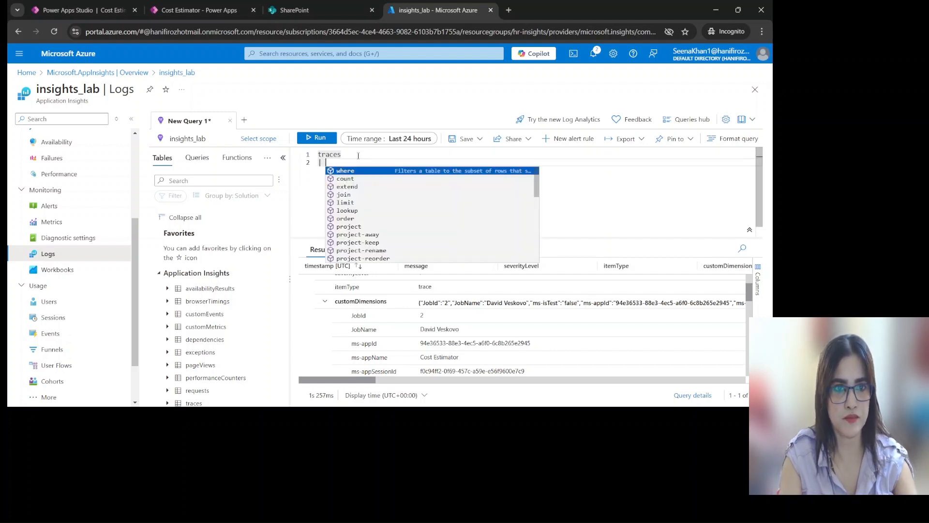
type("where")
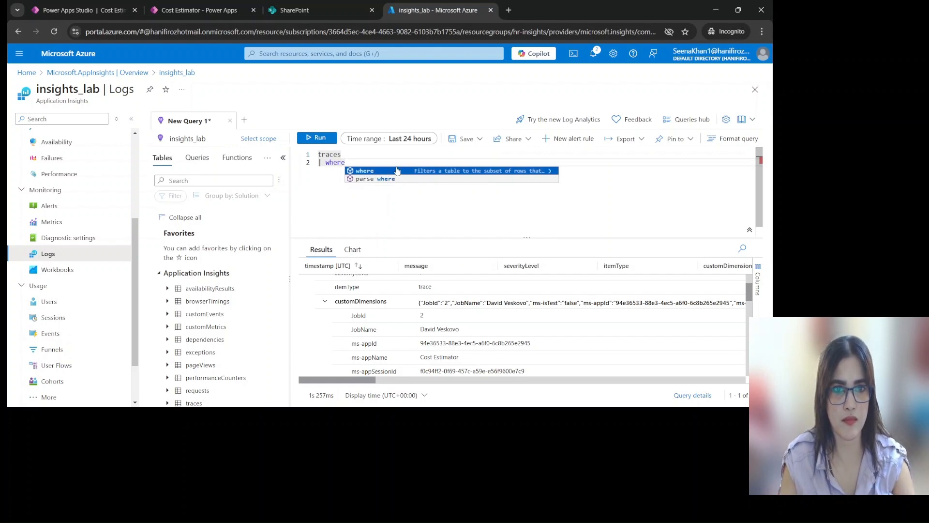
left_click(312, 388)
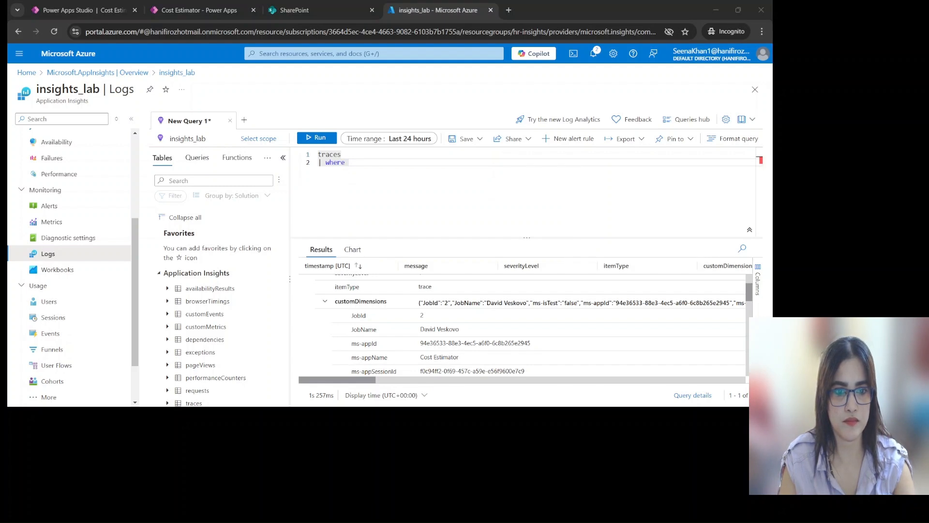
left_click(423, 208)
type("me")
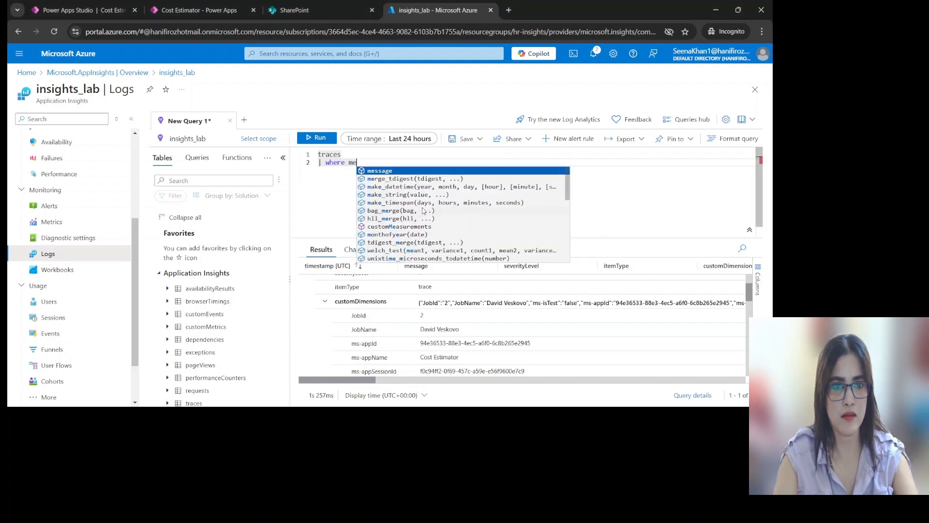
key("Tab")
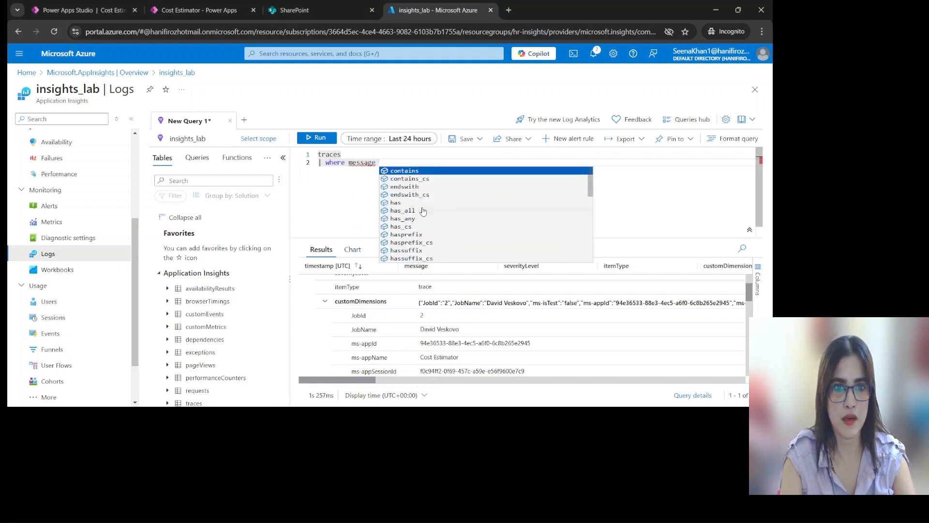
Complete the filter as message == "Validation Failed" and run the query
type("=")
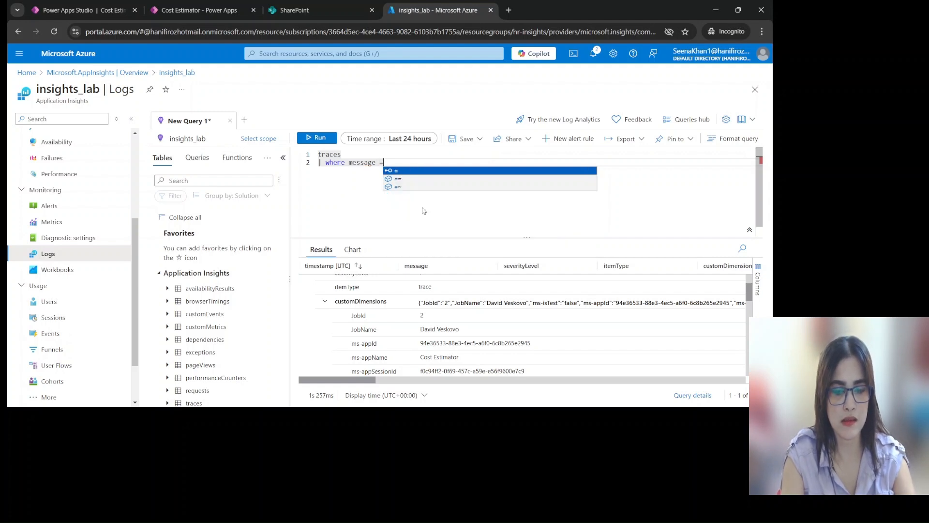
type("\"Va")
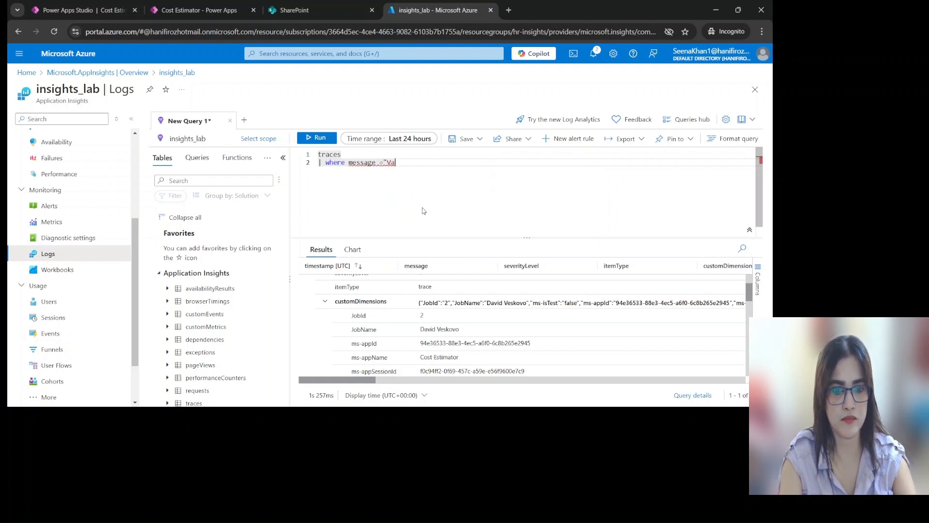
type("lidatio")
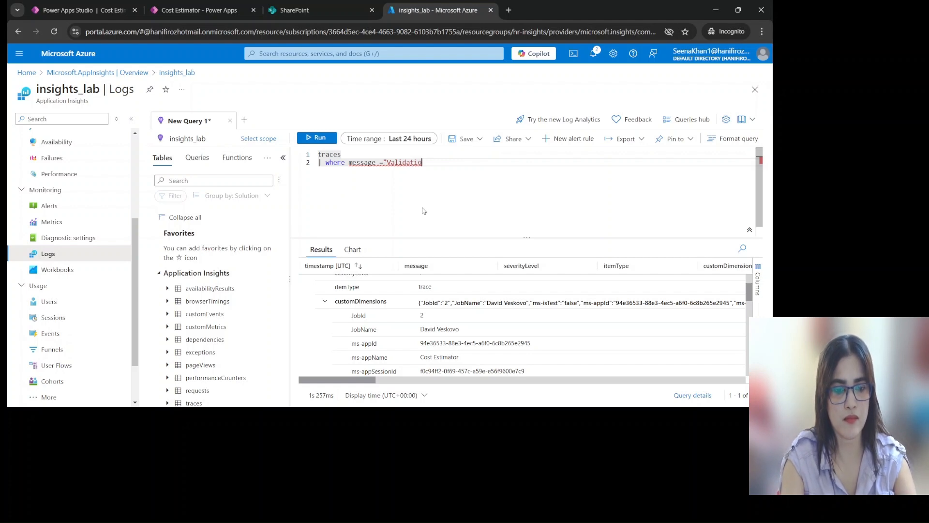
type("n Failes")
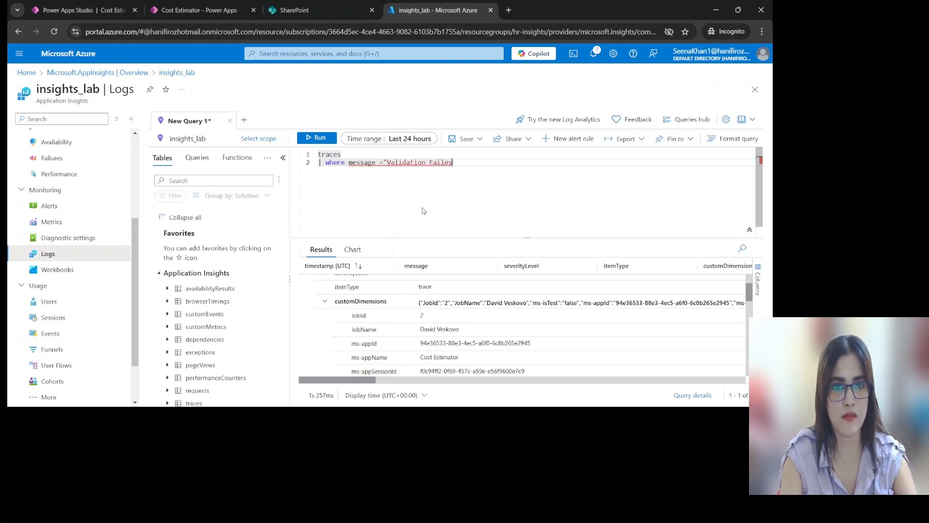
key("BackSpace")
type("d")
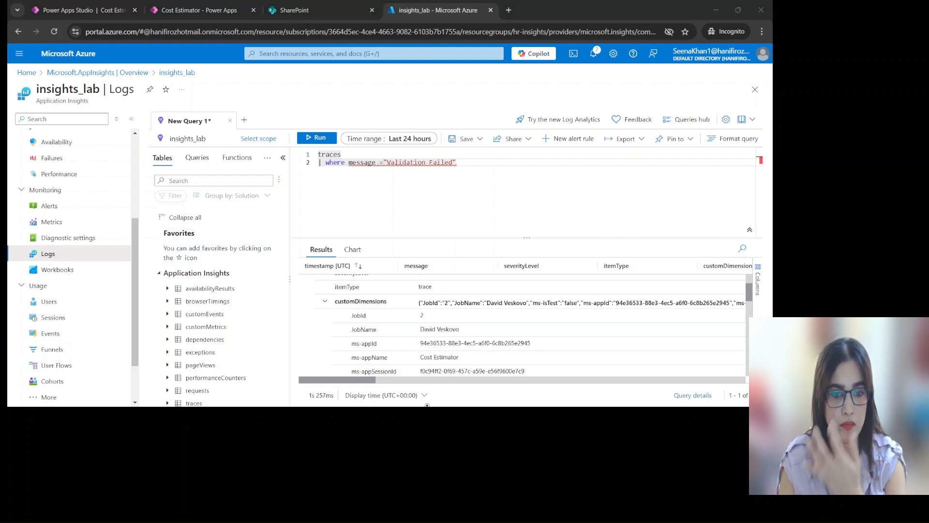
left_click(366, 195)
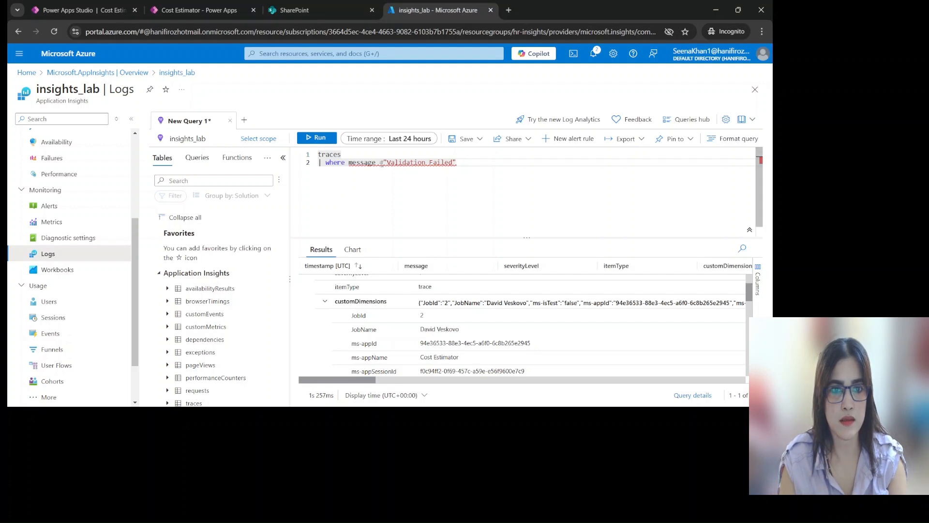
type("=")
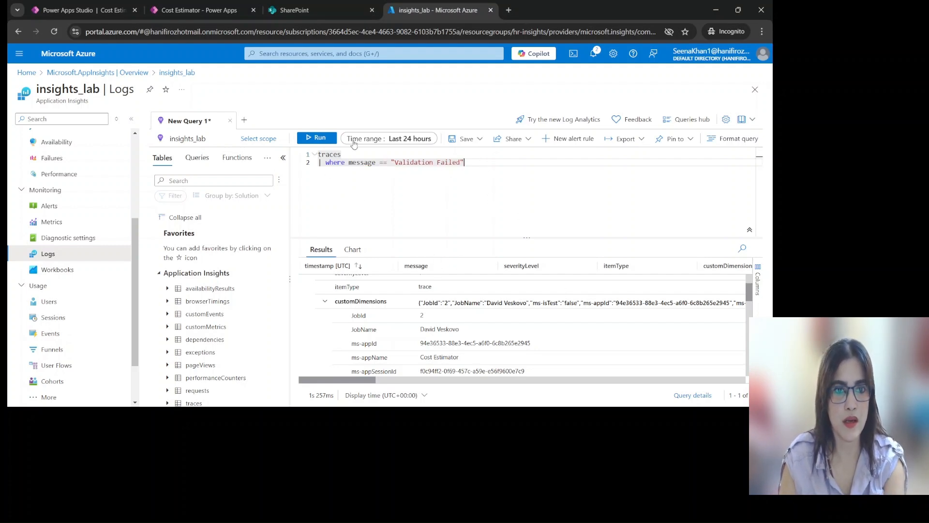
left_click(322, 138)
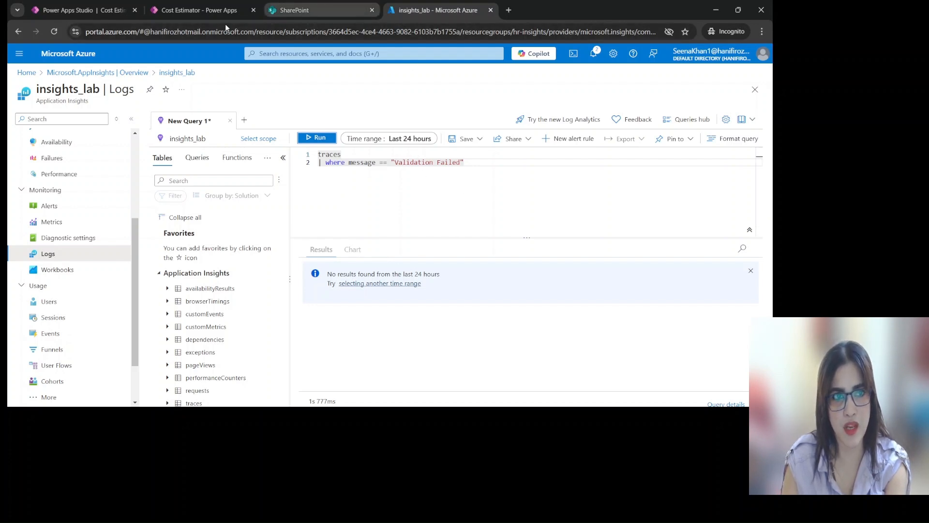
left_click(201, 10)
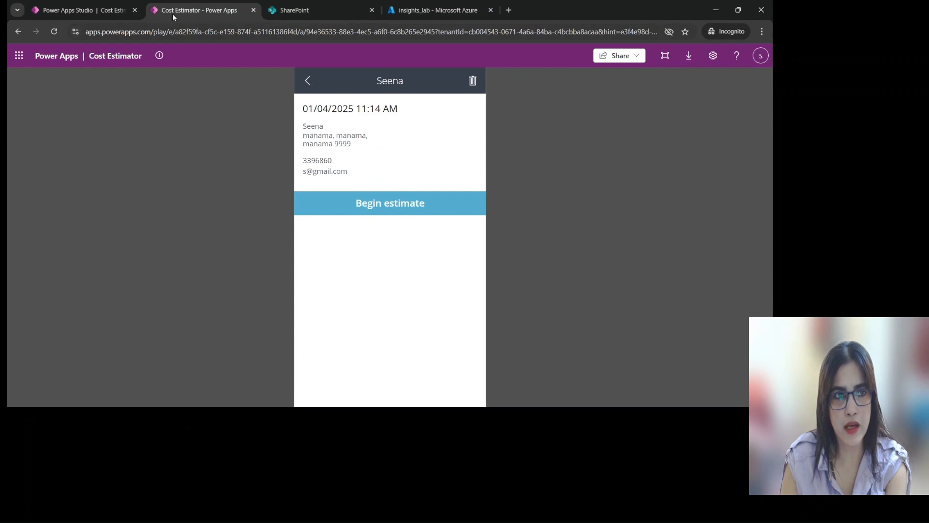
left_click(436, 10)
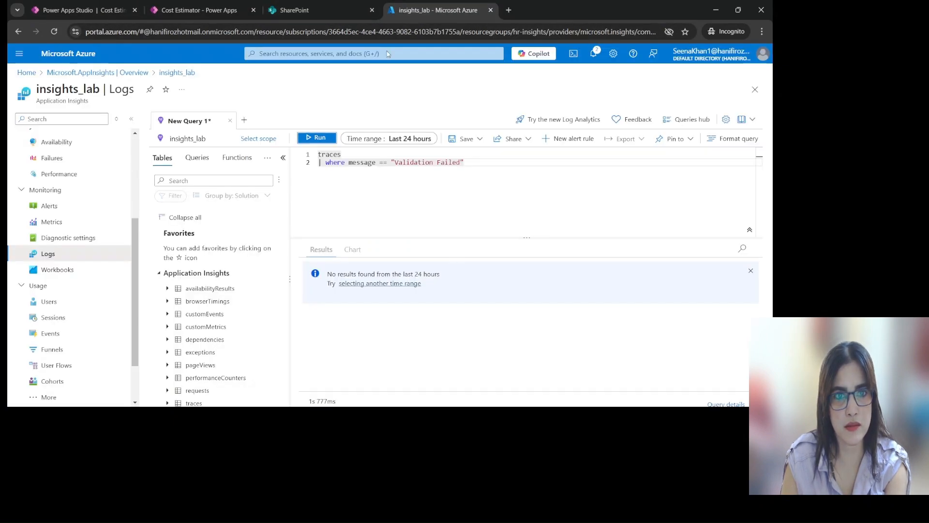
left_click(399, 162)
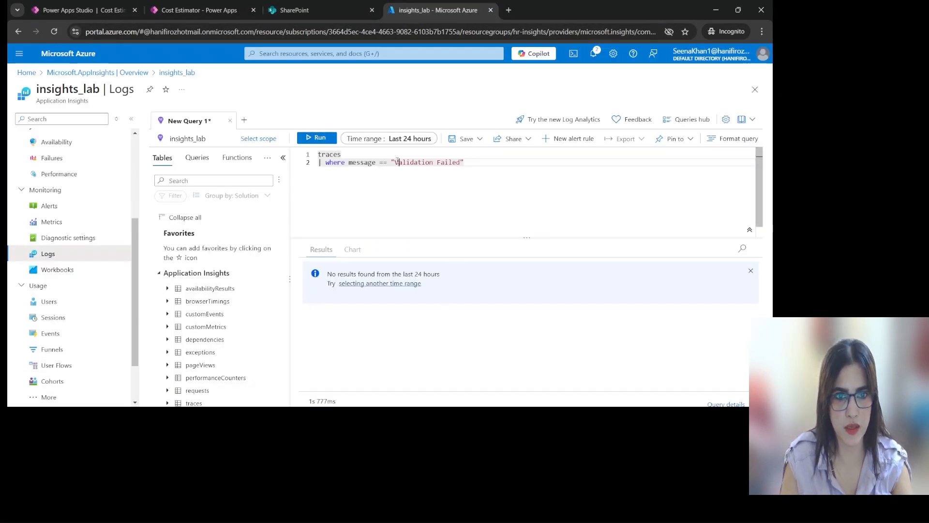
left_click_drag(394, 162, 460, 163)
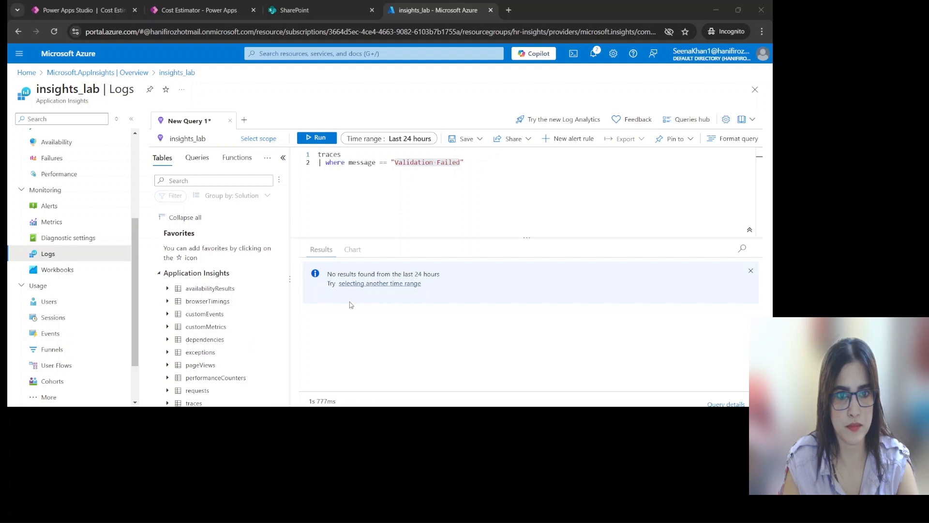
left_click(426, 391)
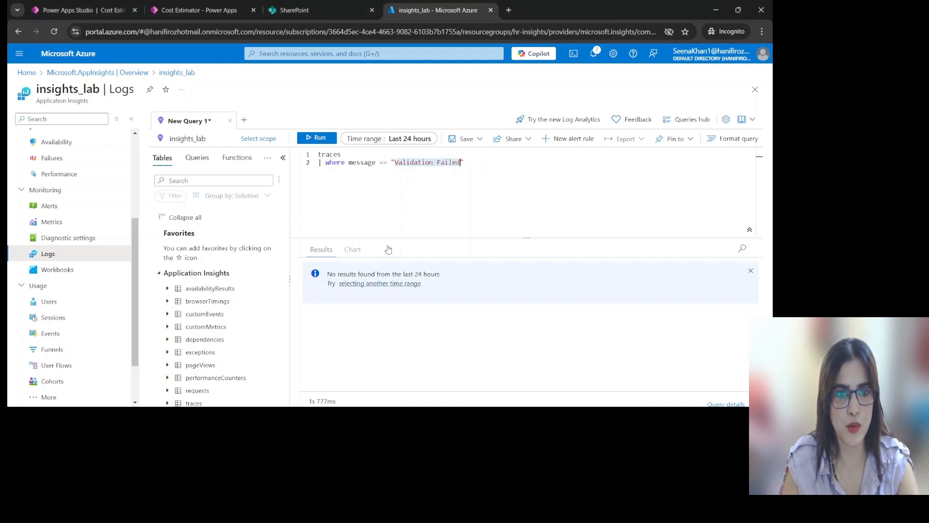
Change the message filter value to "Job Viewed" and run the query
left_click_drag(462, 162, 396, 163)
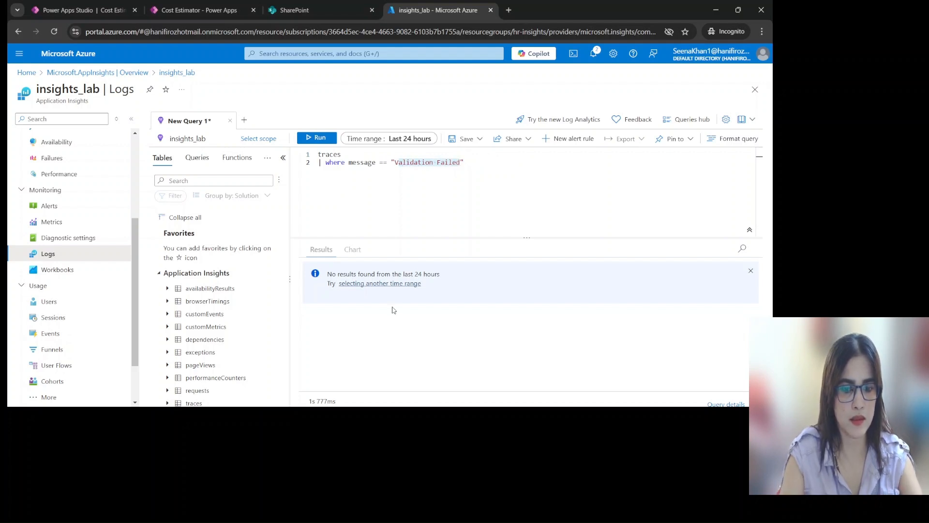
key("BackSpace")
type("Job V")
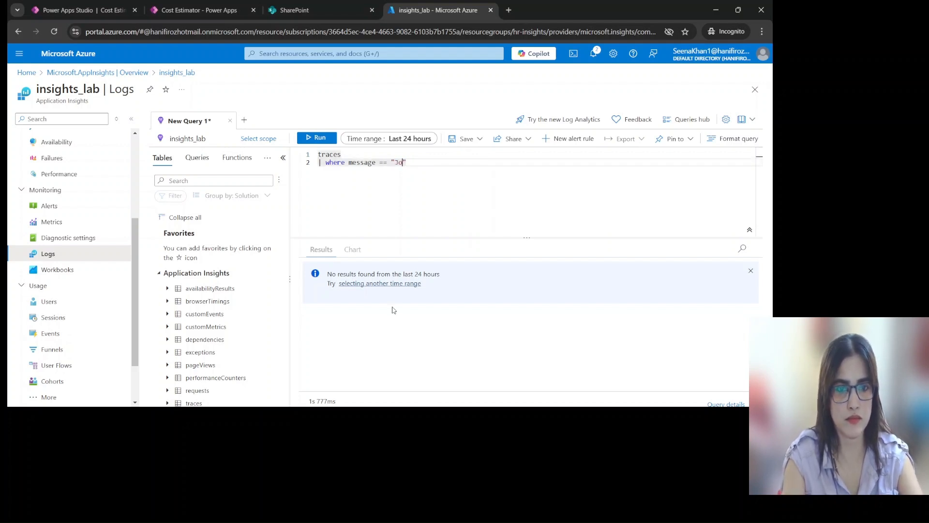
type("iewed")
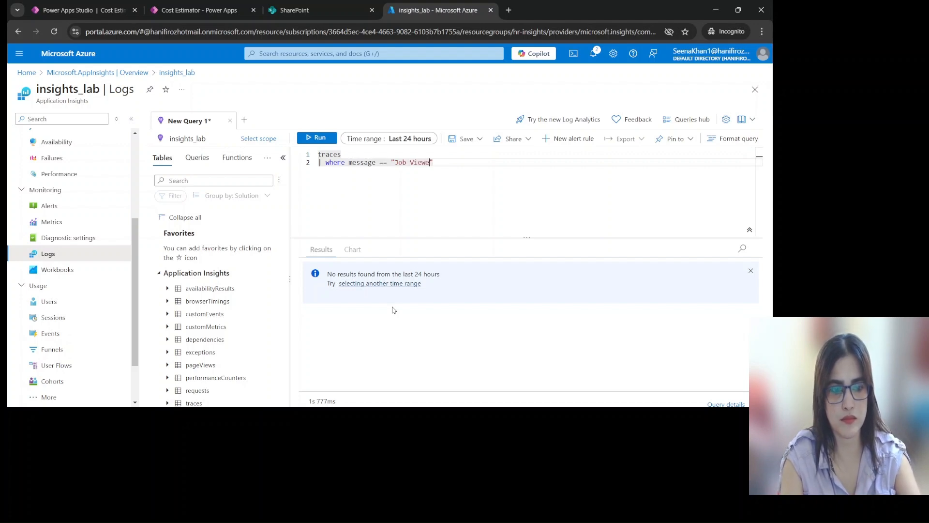
left_click(318, 140)
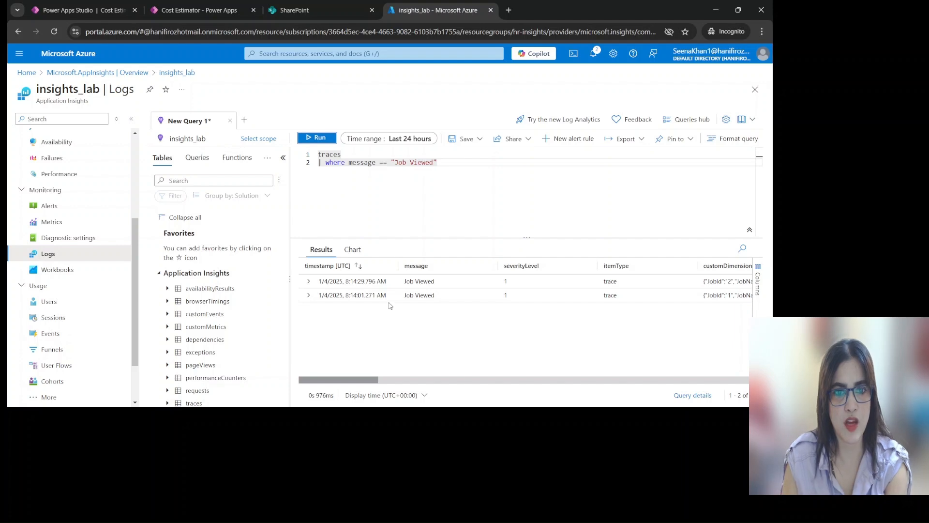
Inspect the customDimensions of the first filtered Job Viewed record, and collapse them again
left_click(308, 281)
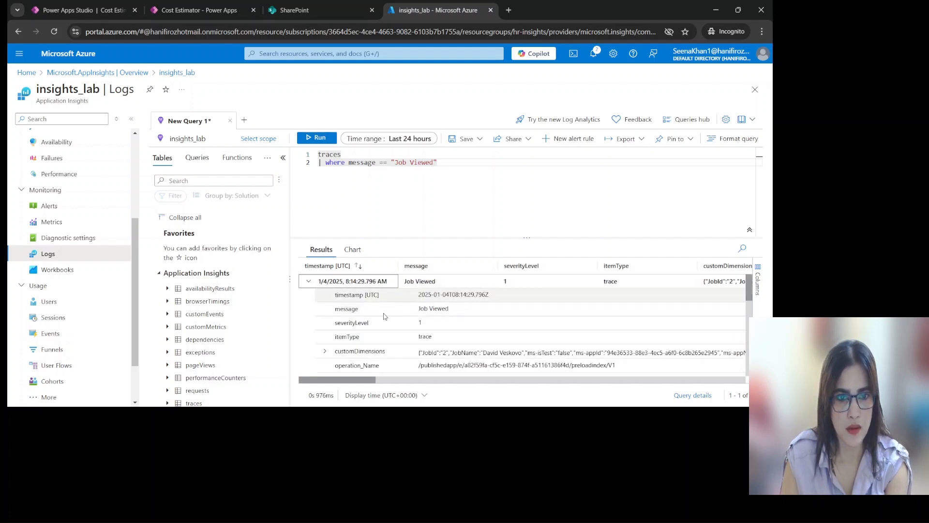
left_click(325, 351)
scroll(464, 318, "down", 3)
scroll(464, 318, "up", 3)
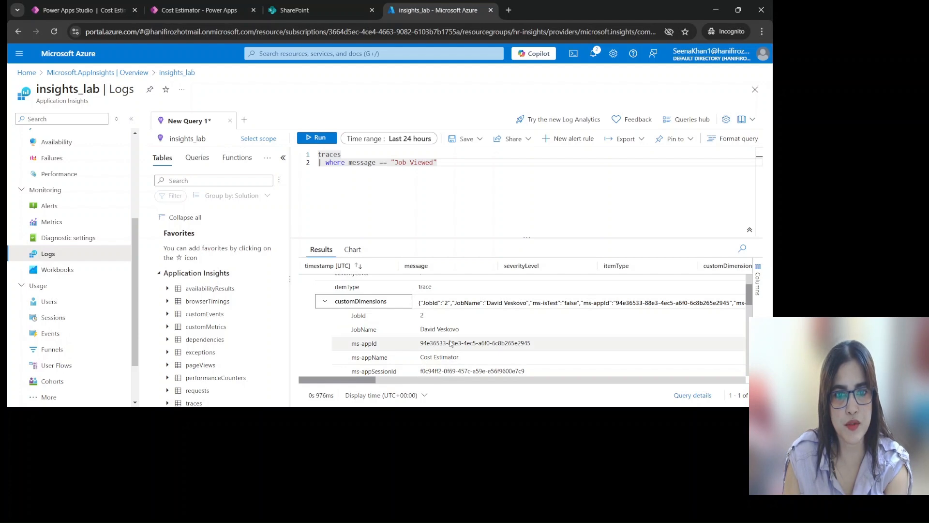
left_click(326, 303)
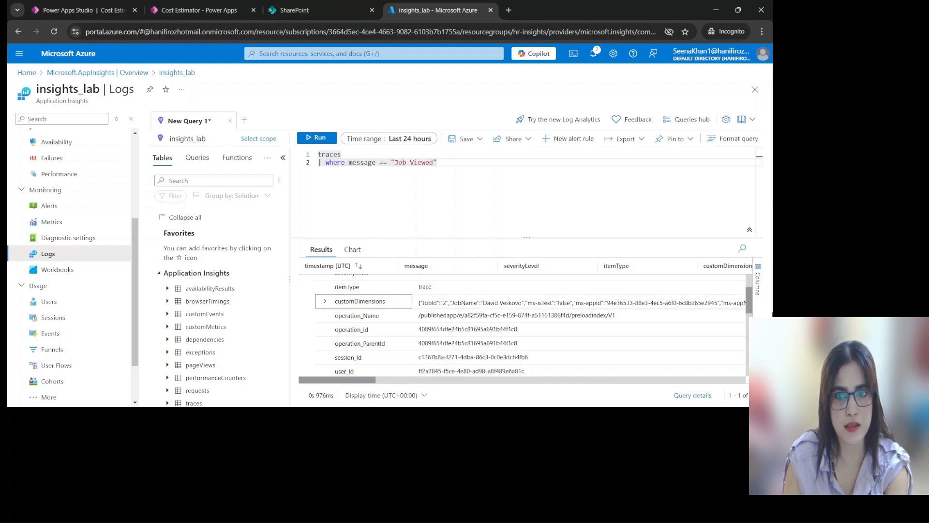
Collapse the first Job Viewed record, and expand the second one to examine its customDimensions, including JobId and JobName
left_click_drag(747, 301, 747, 283)
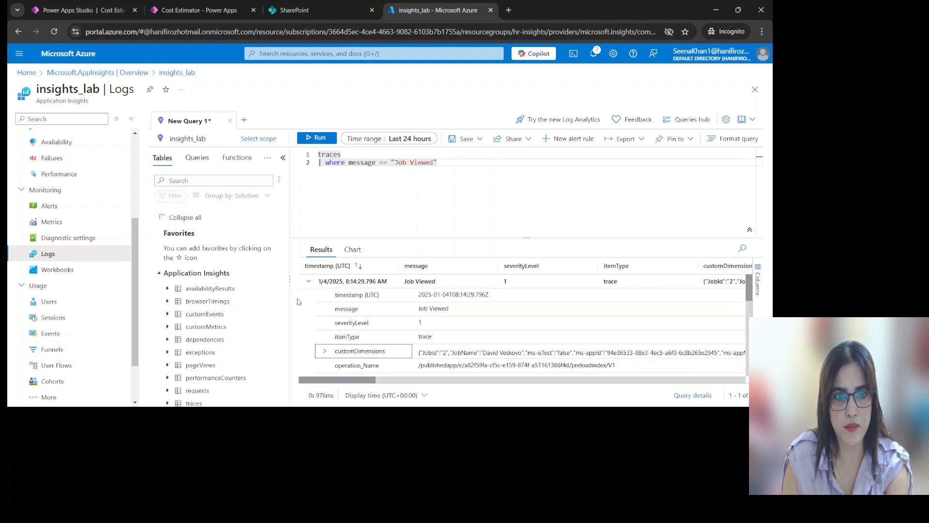
left_click(309, 281)
left_click(306, 298)
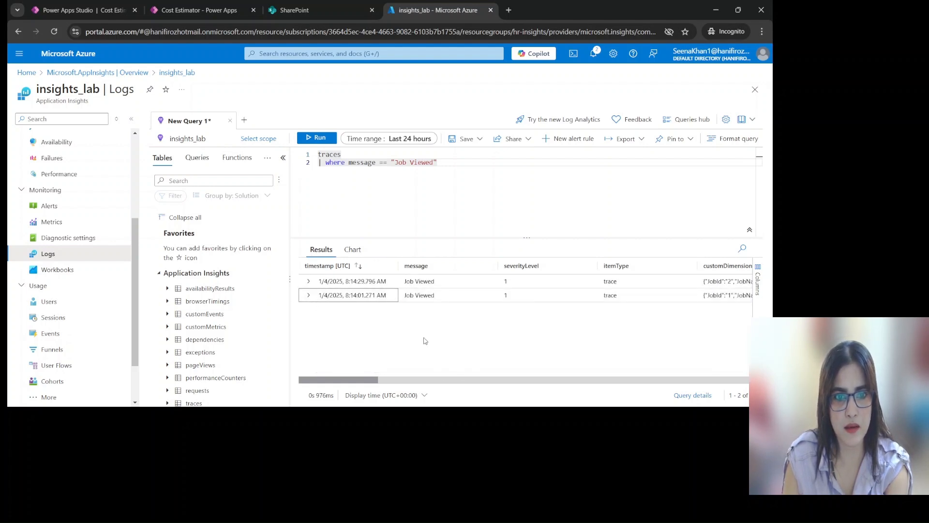
left_click(307, 295)
scroll(314, 336, "down", 5)
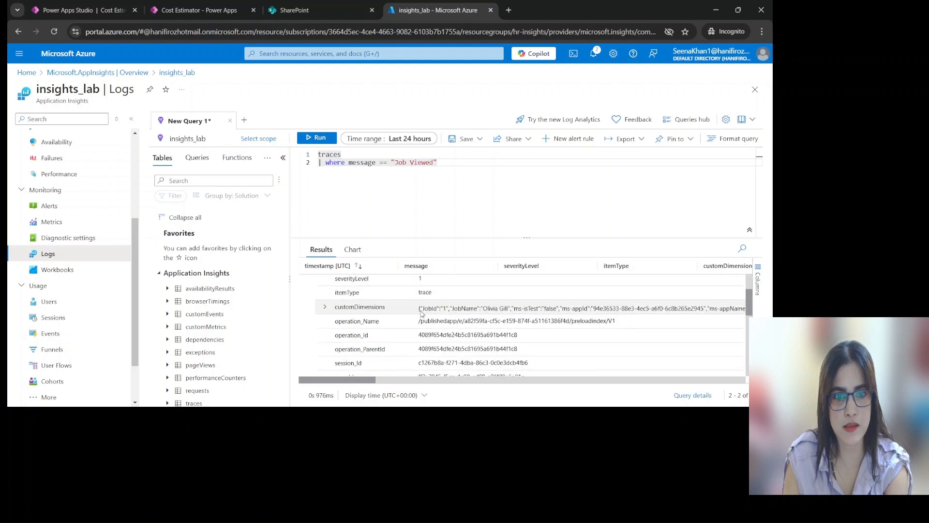
scroll(313, 336, "up", 3)
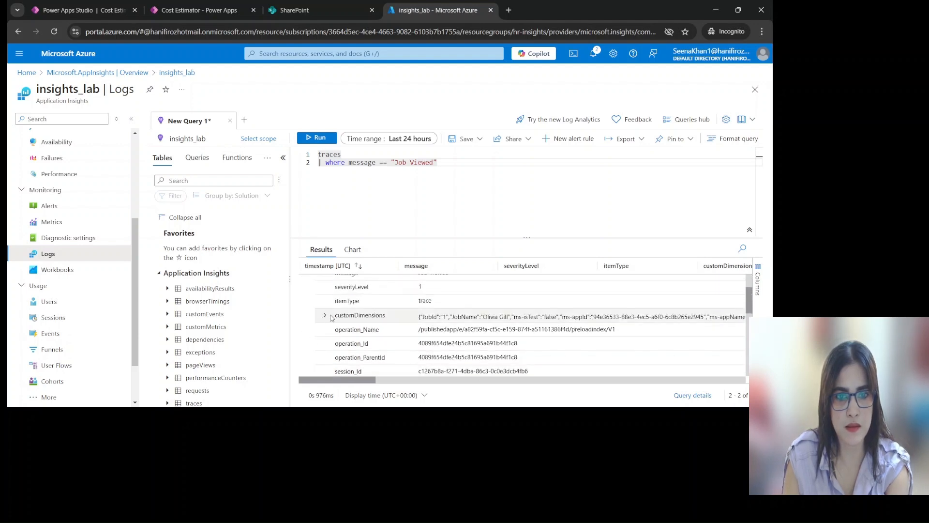
left_click(325, 318)
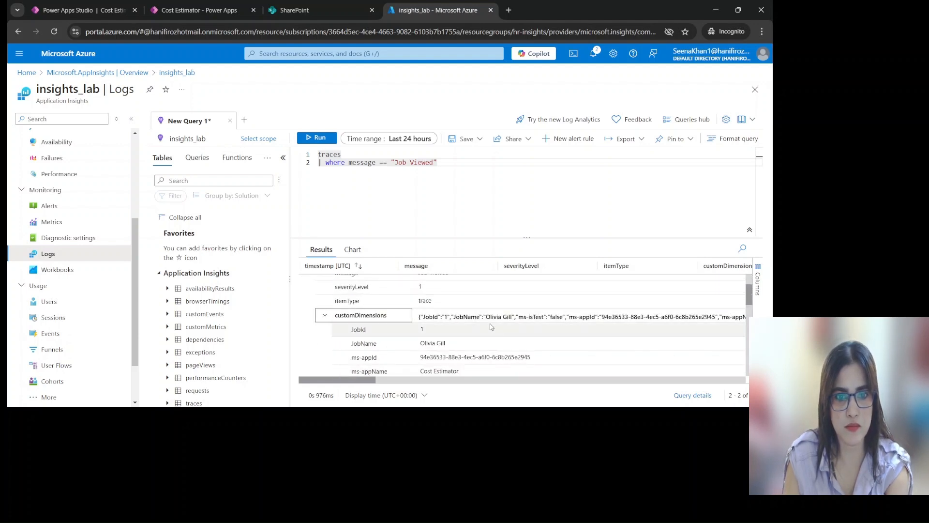
scroll(491, 328, "down", 3)
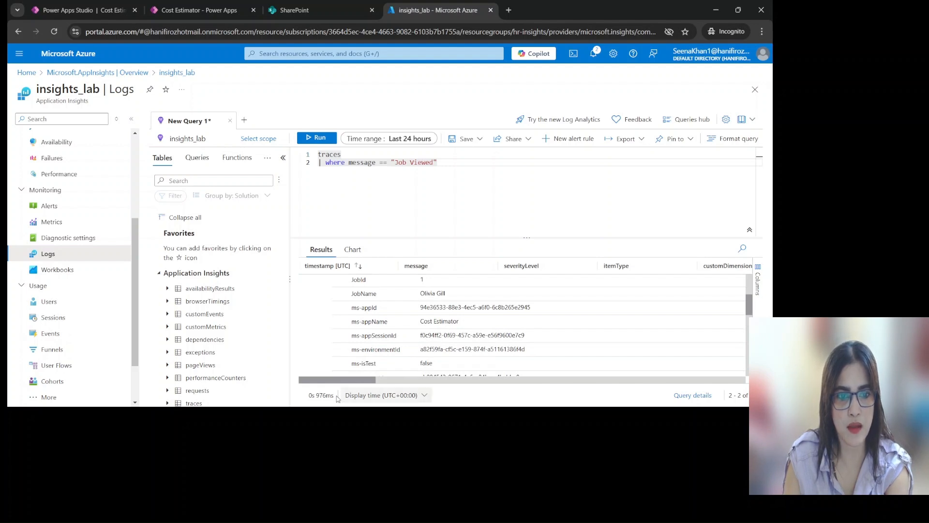